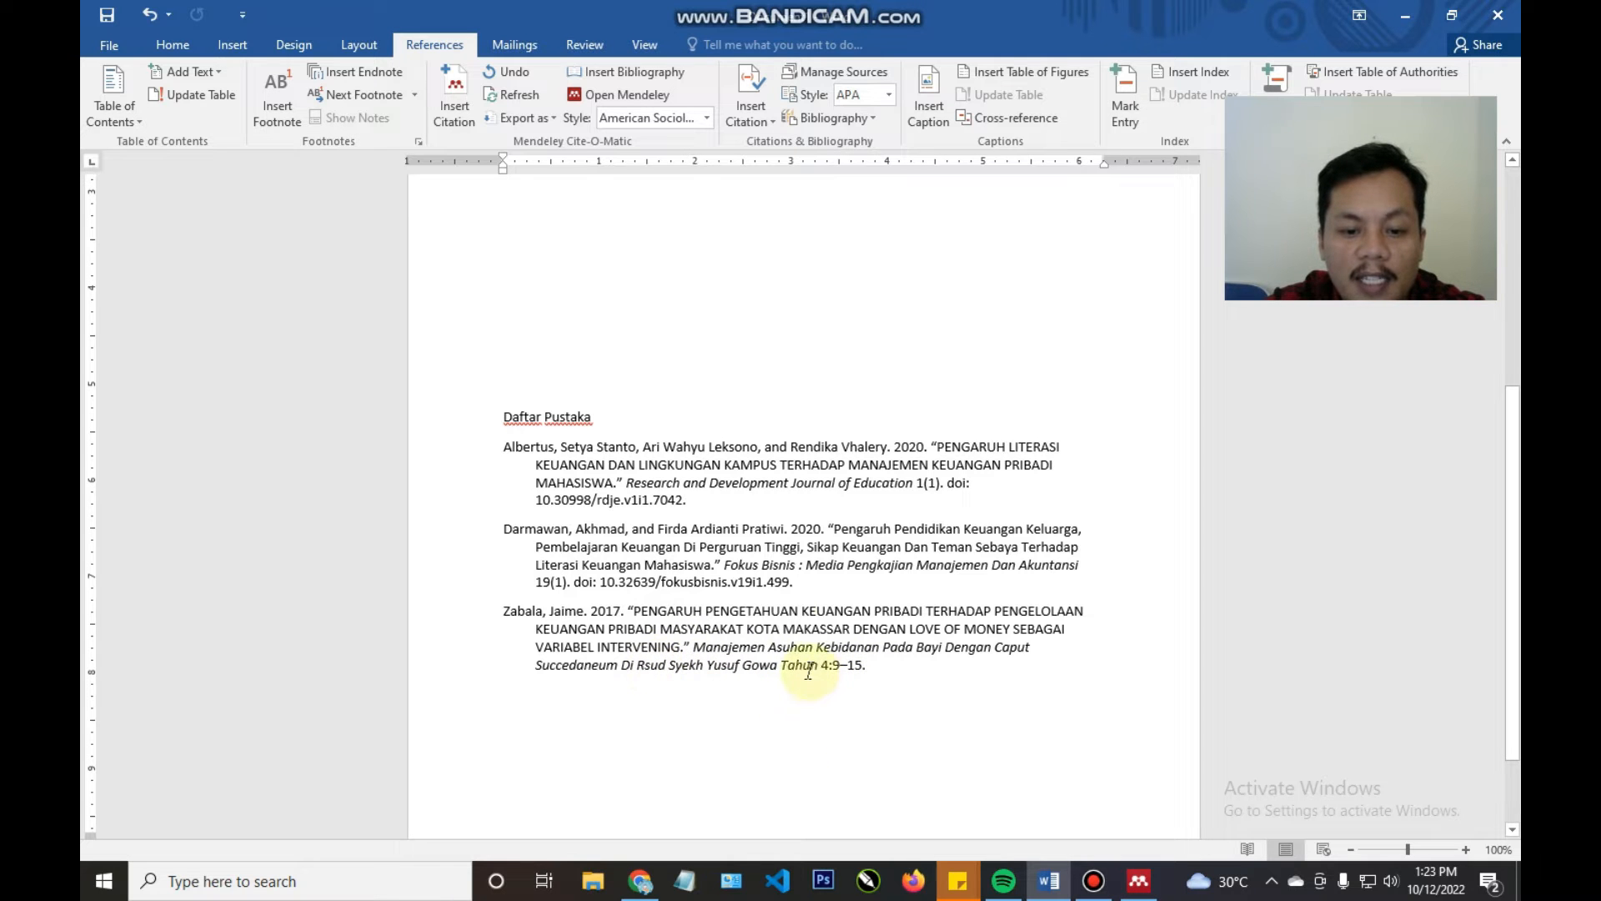
- Review the in-text citations, change the Mendeley style to Modern Humanities Research Association 3rd edition (note with bibliography), and check the reformatted footnotes and bibliography
scroll(746, 454, "up", 7)
left_click(976, 484)
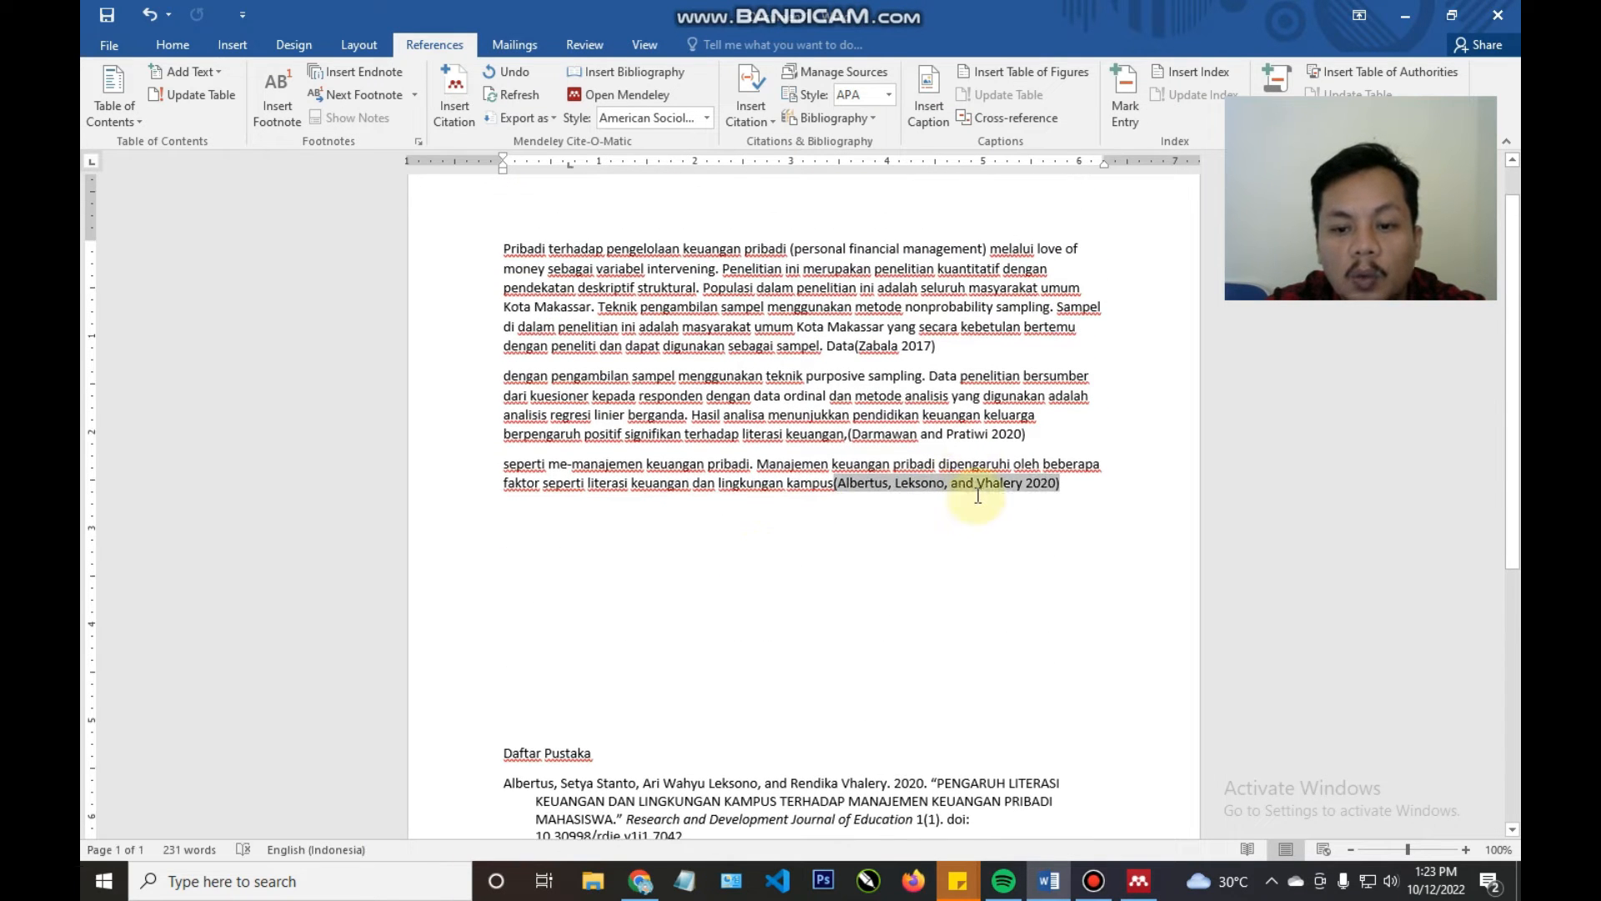
left_click(967, 431)
left_click(894, 346)
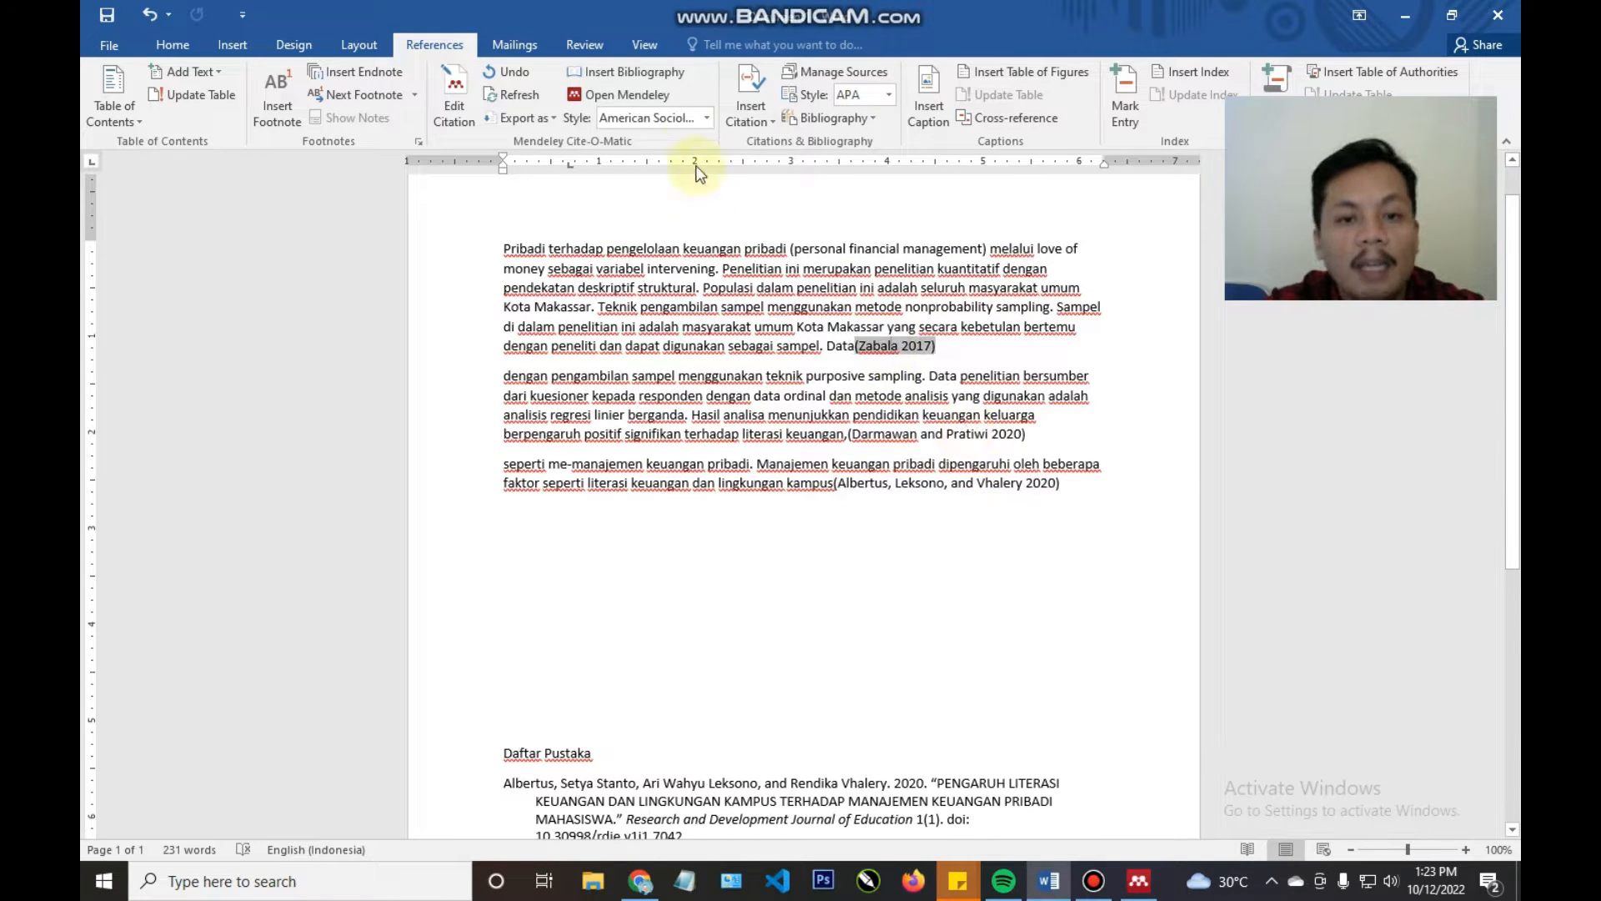
left_click(706, 119)
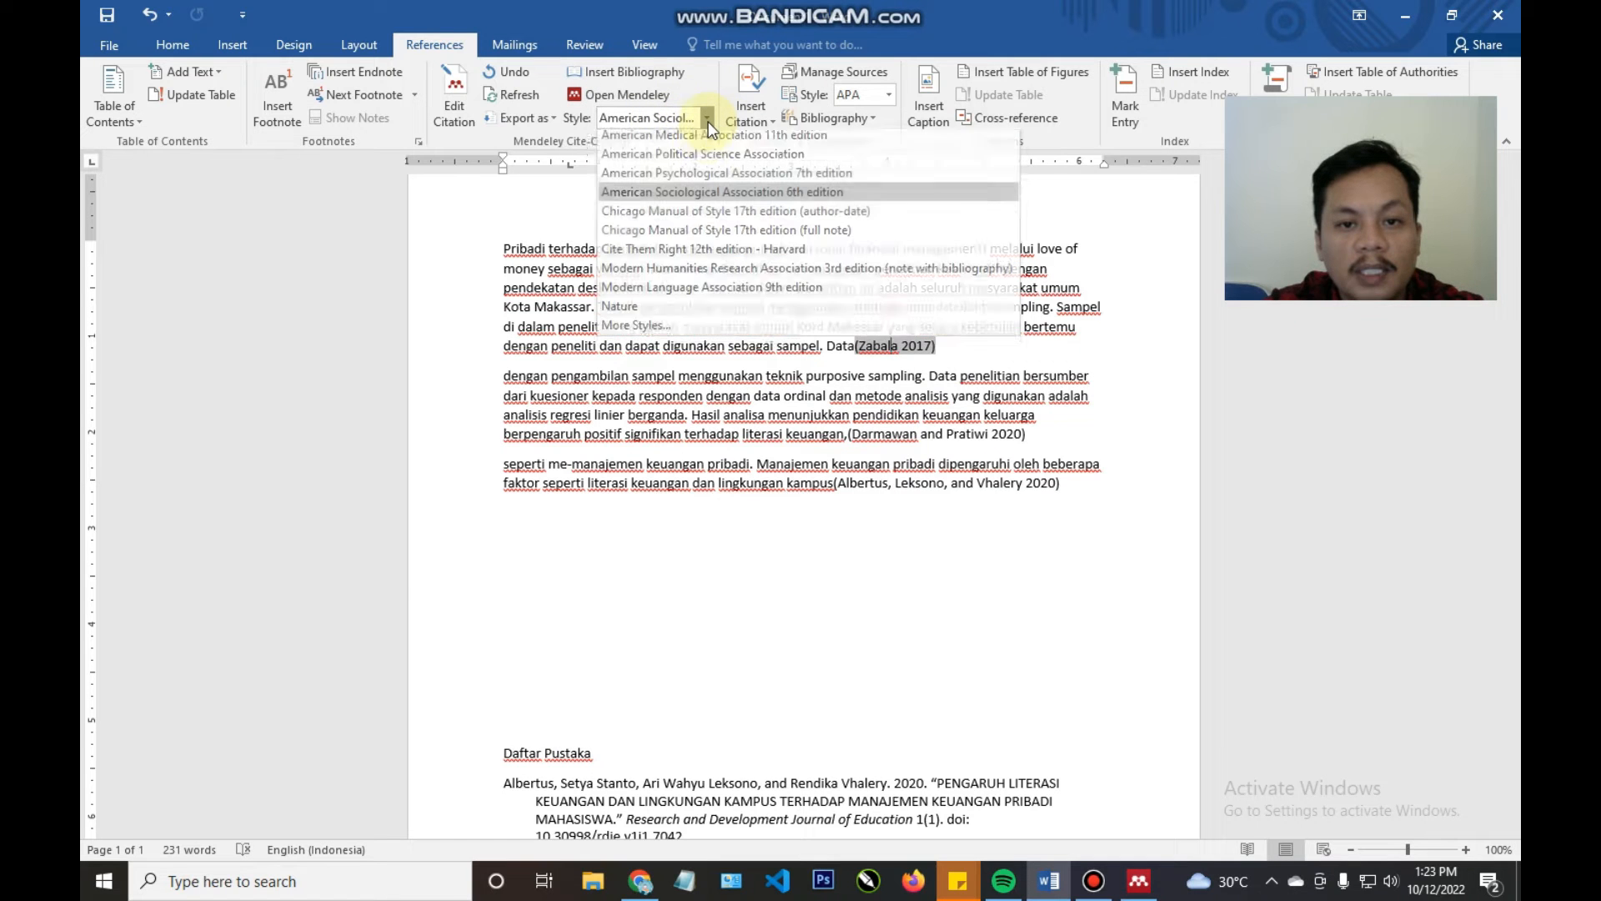
scroll(719, 504, "down", 9)
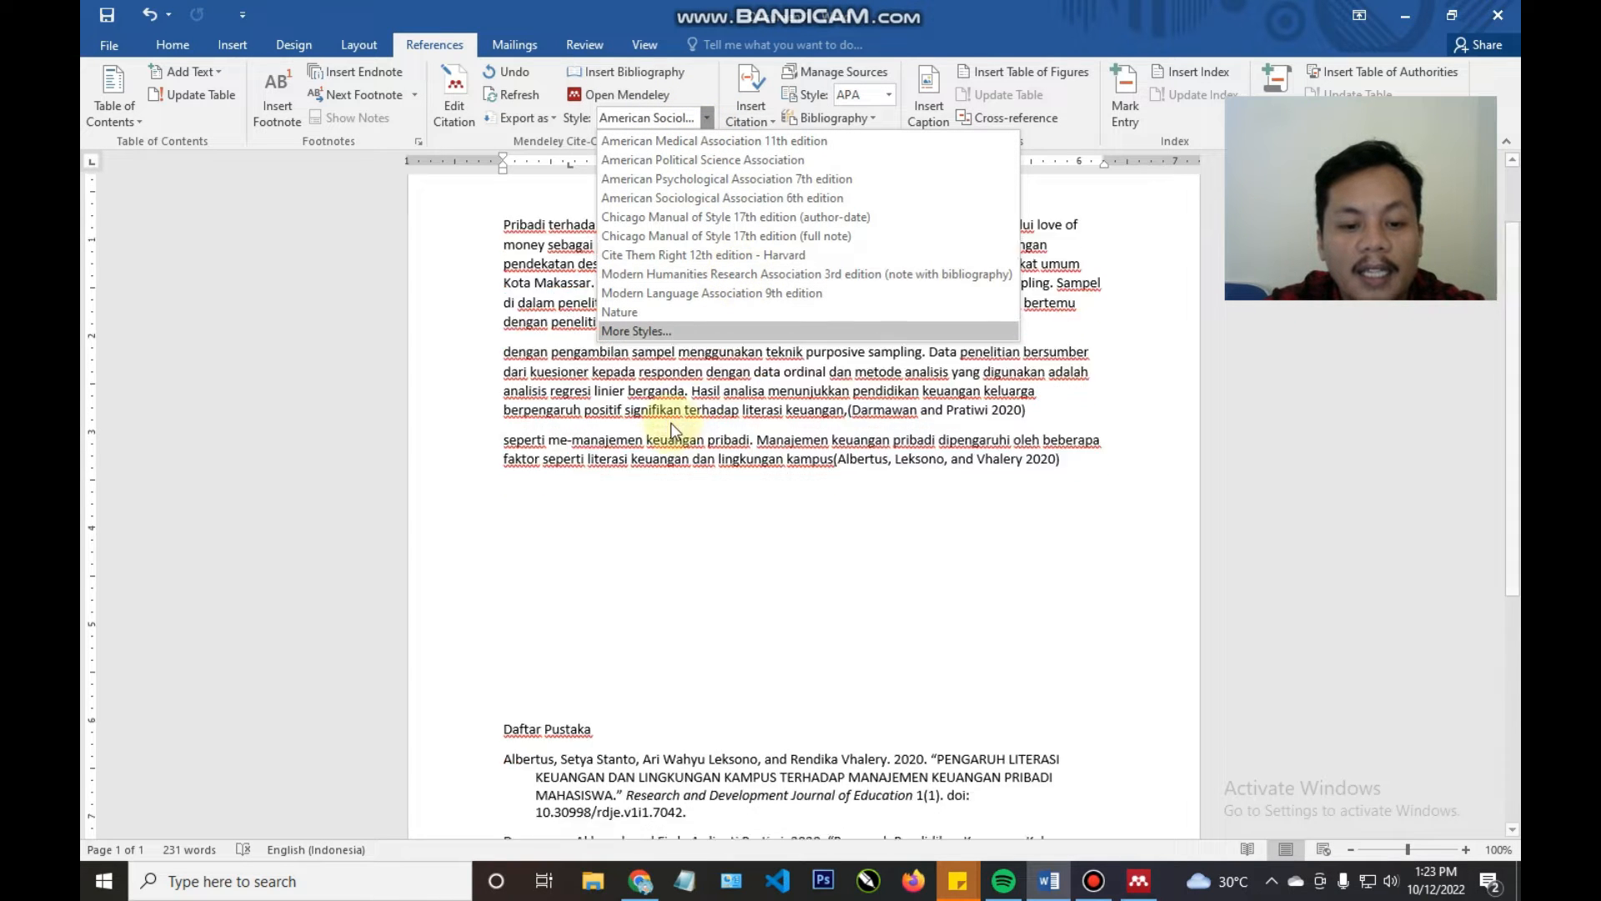
left_click(685, 274)
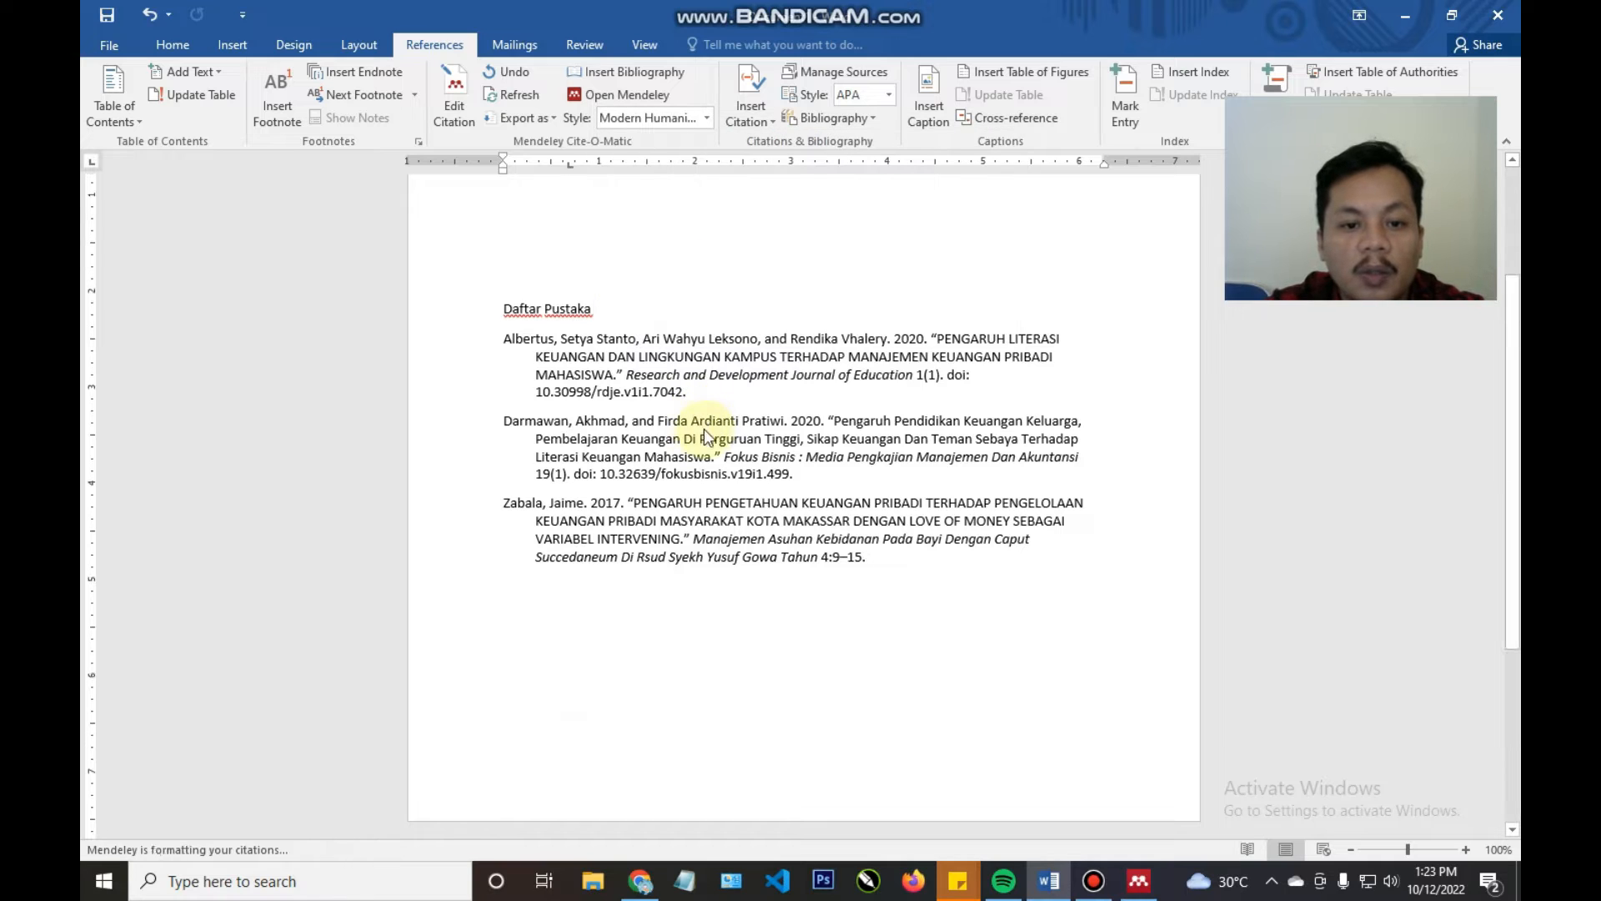
scroll(754, 547, "down", 10)
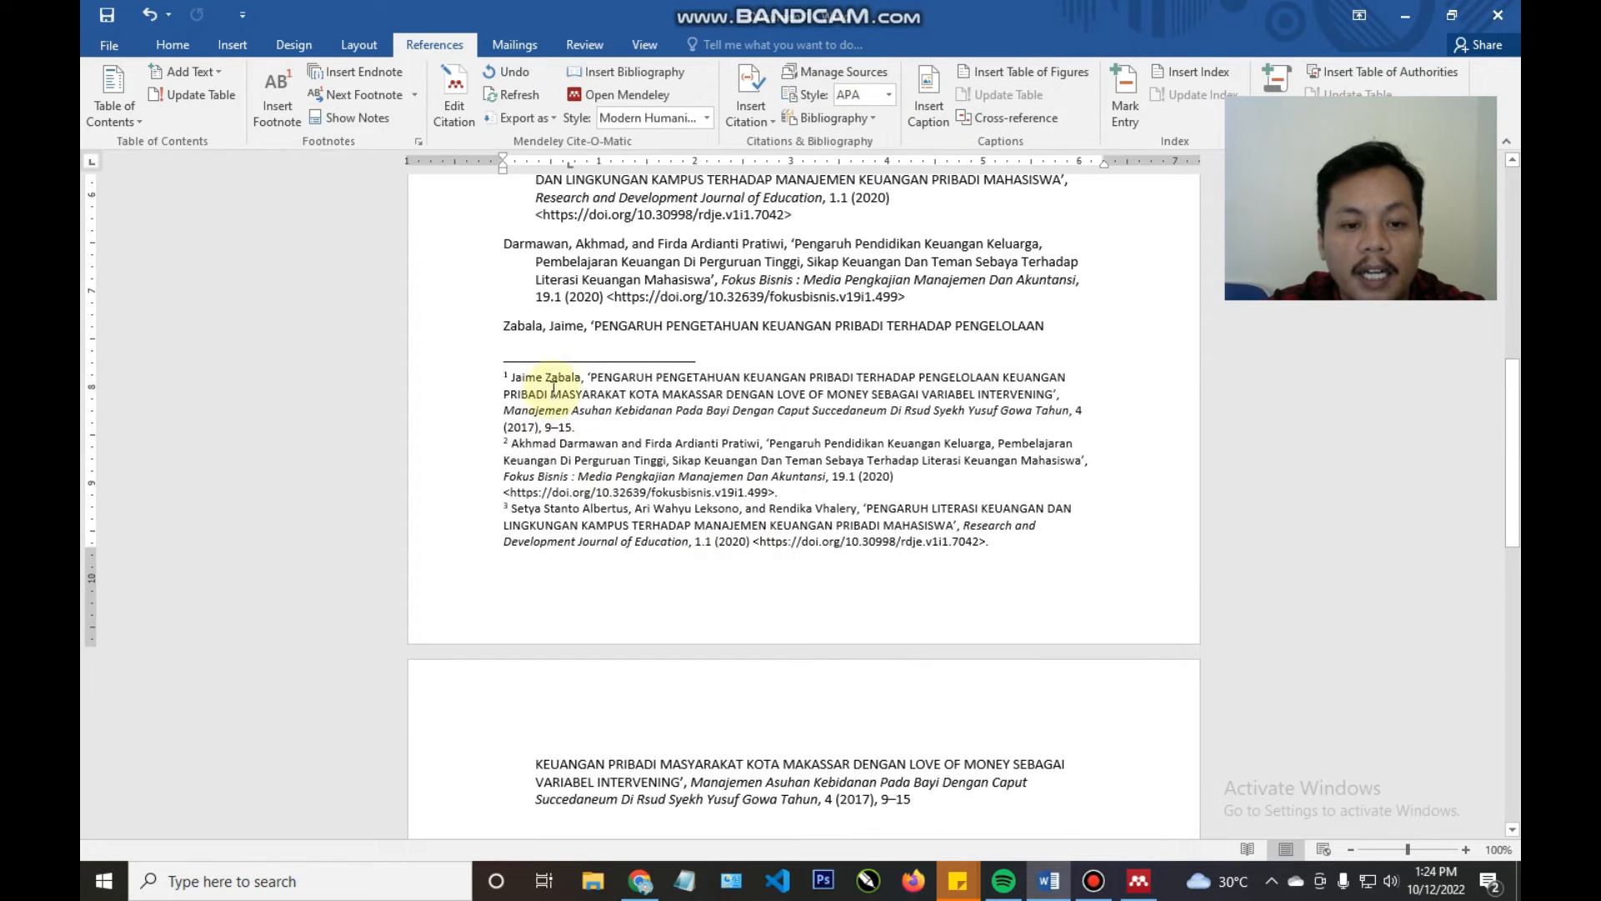
scroll(590, 359, "up", 4)
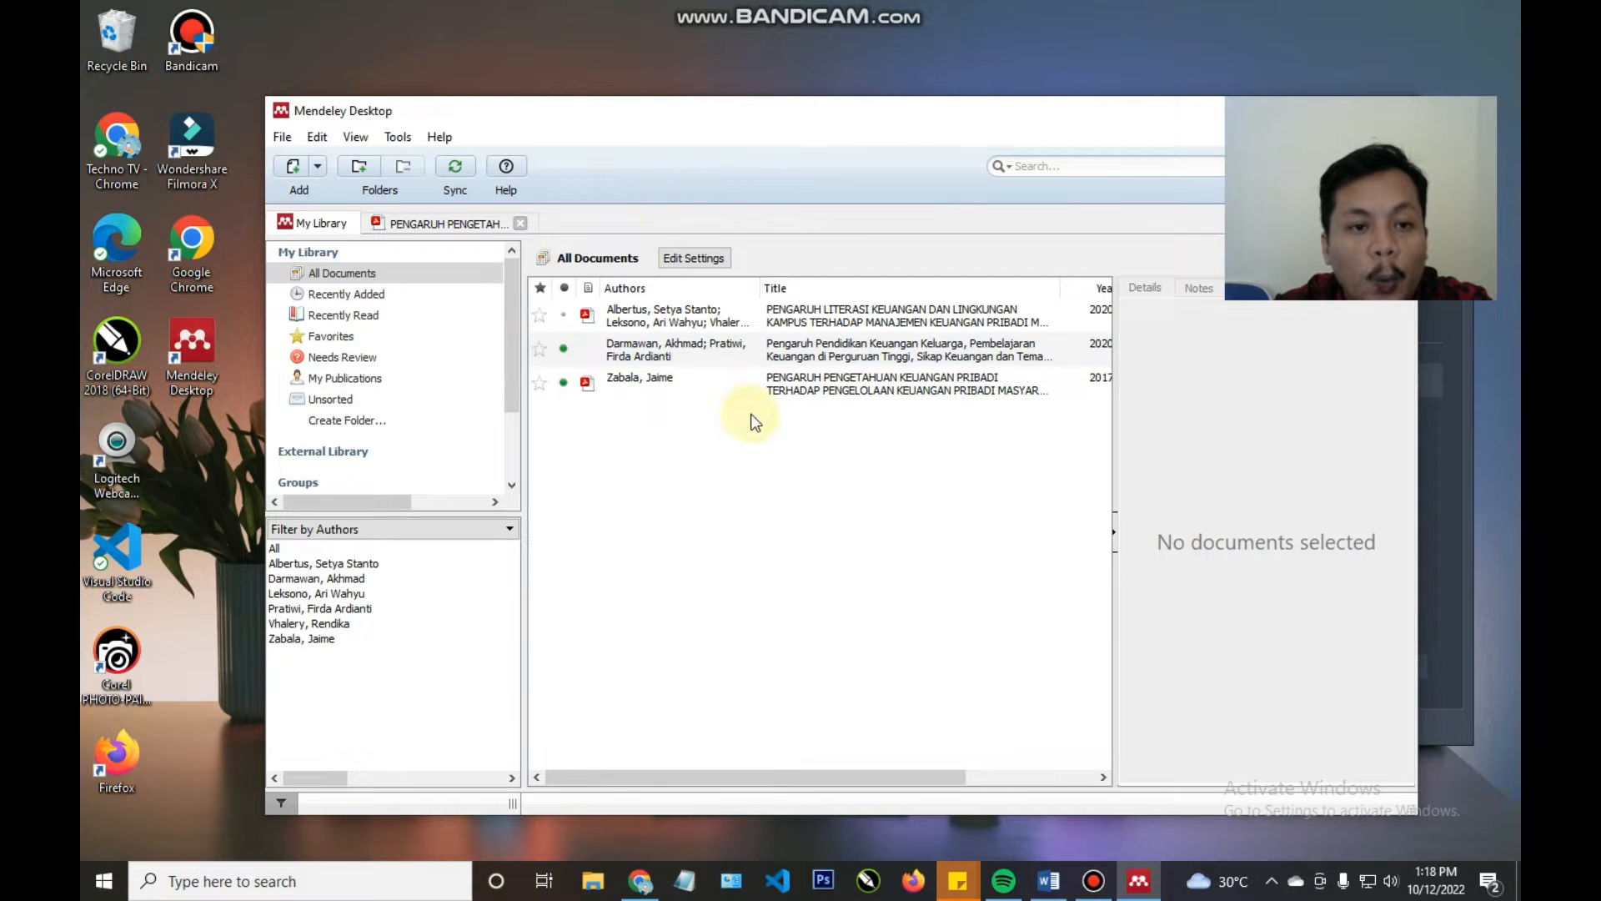
- Open the paper "Pengaruh Literasi Keuangan dan Lingkungan Kampus" in Mendeley Desktop, and close both open document tabs
left_click_drag(646, 115, 643, 110)
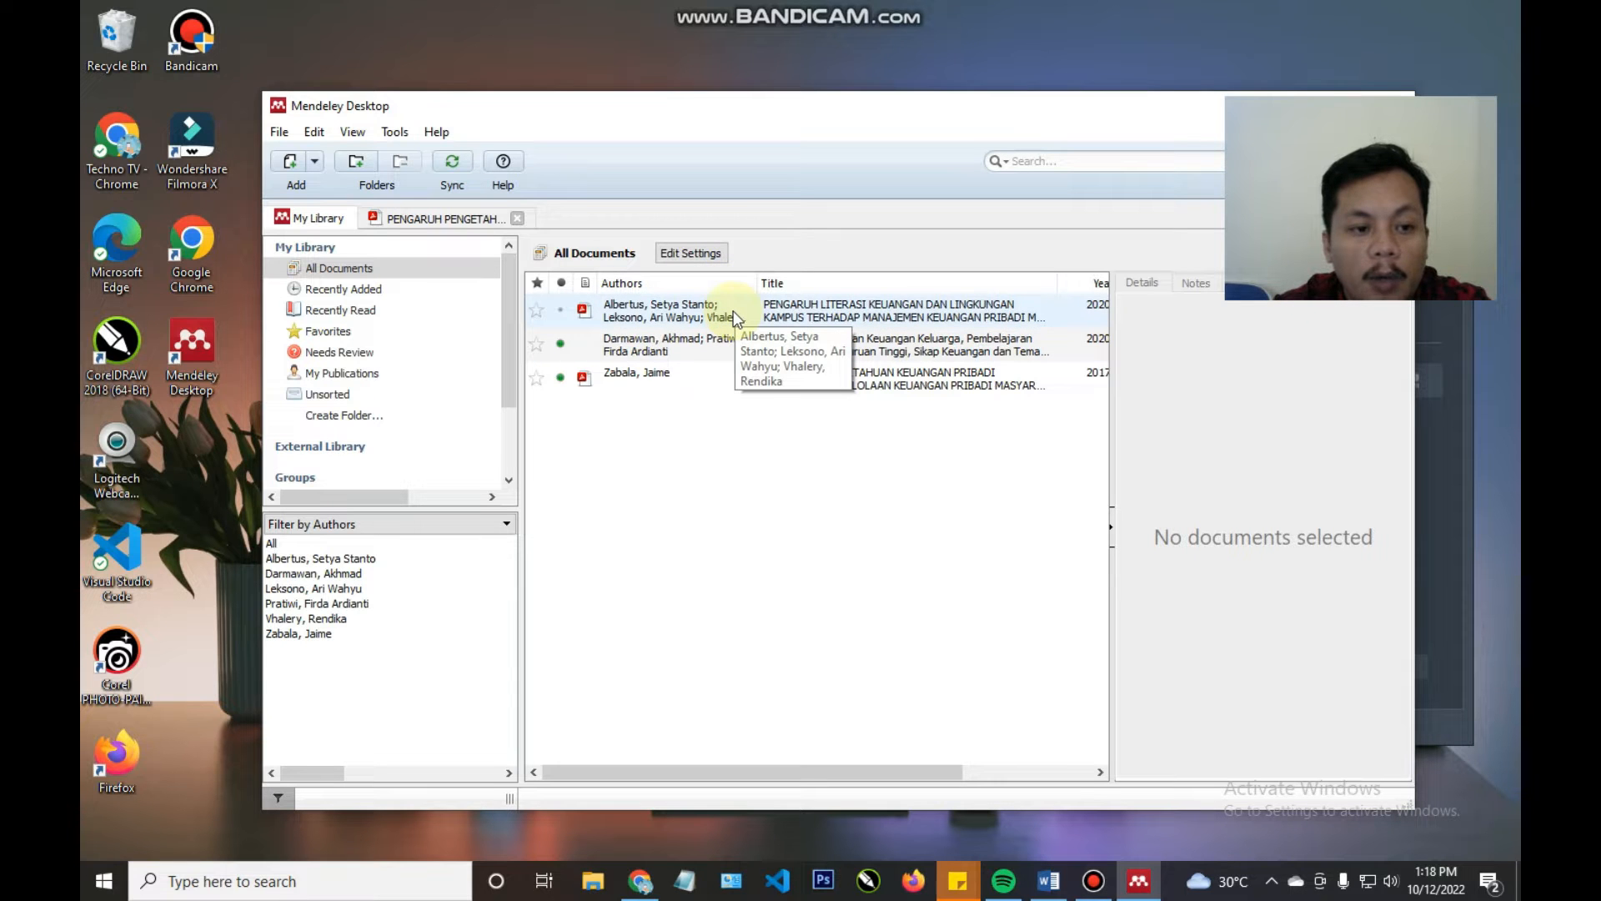
double_click(680, 316)
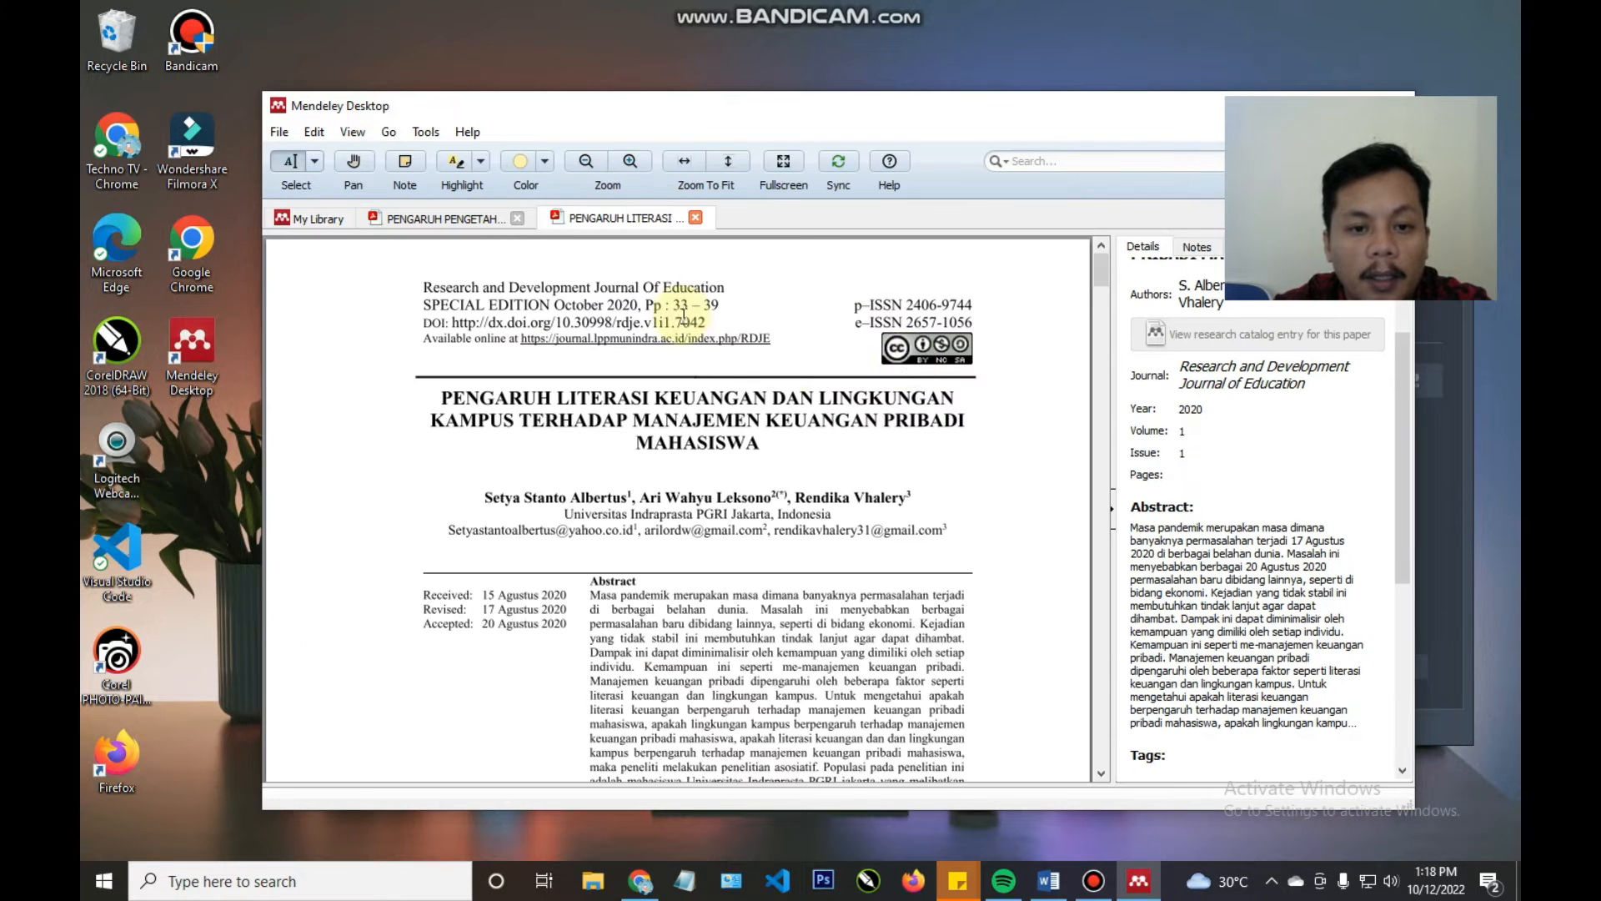
left_click(696, 219)
left_click(518, 216)
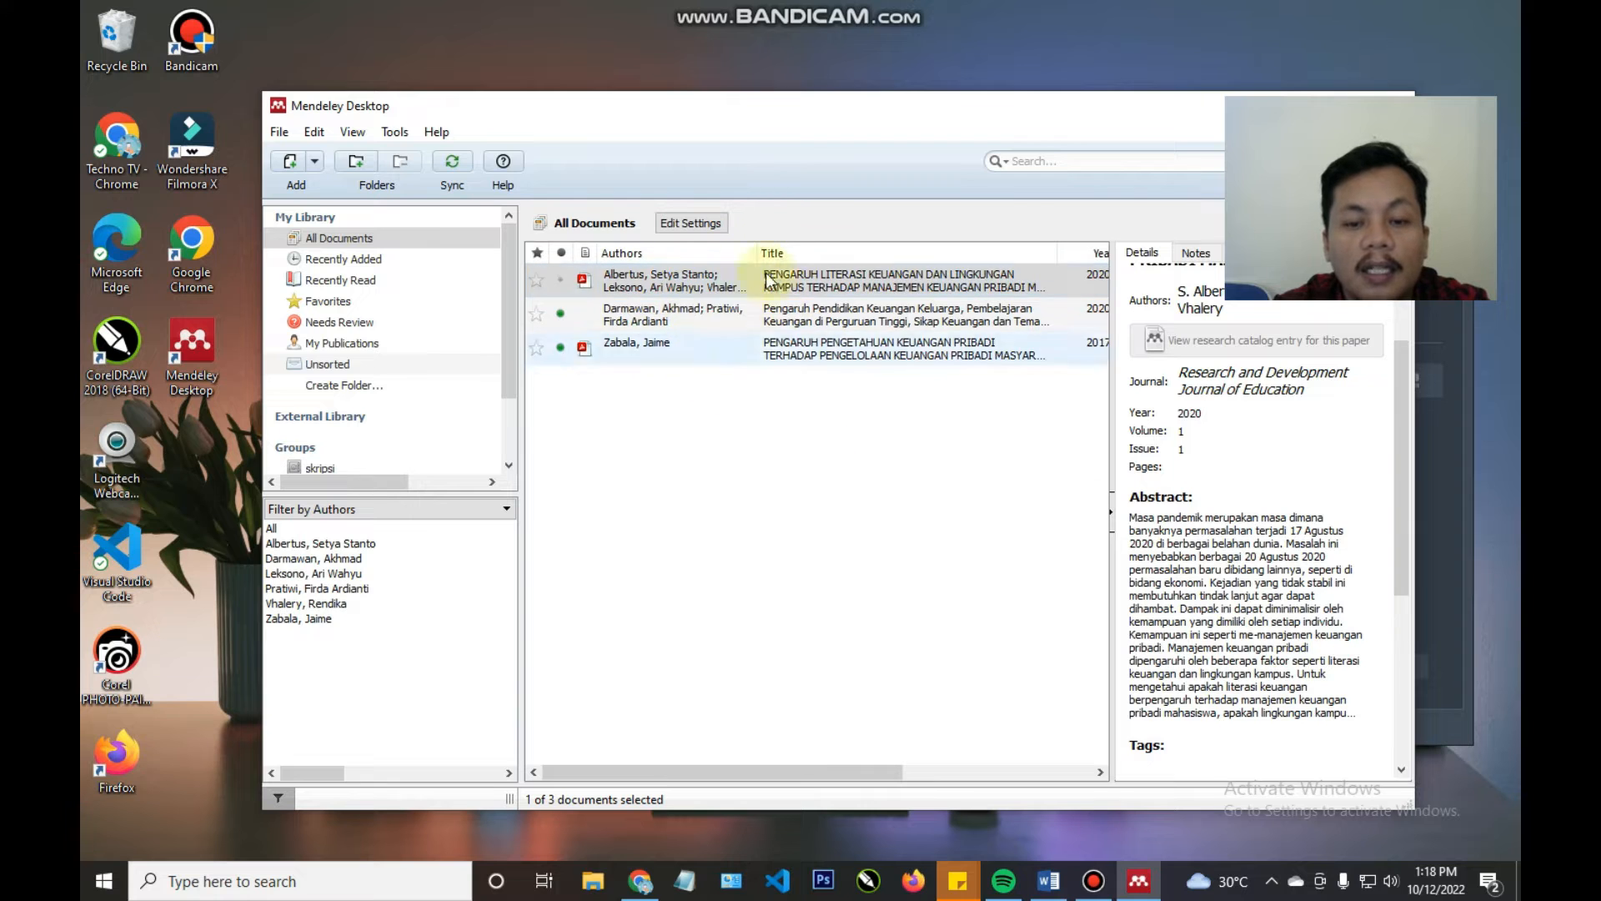
mouse_move(738, 775)
left_mouse_down()
mouse_move(829, 769)
mouse_move(709, 770)
left_mouse_up()
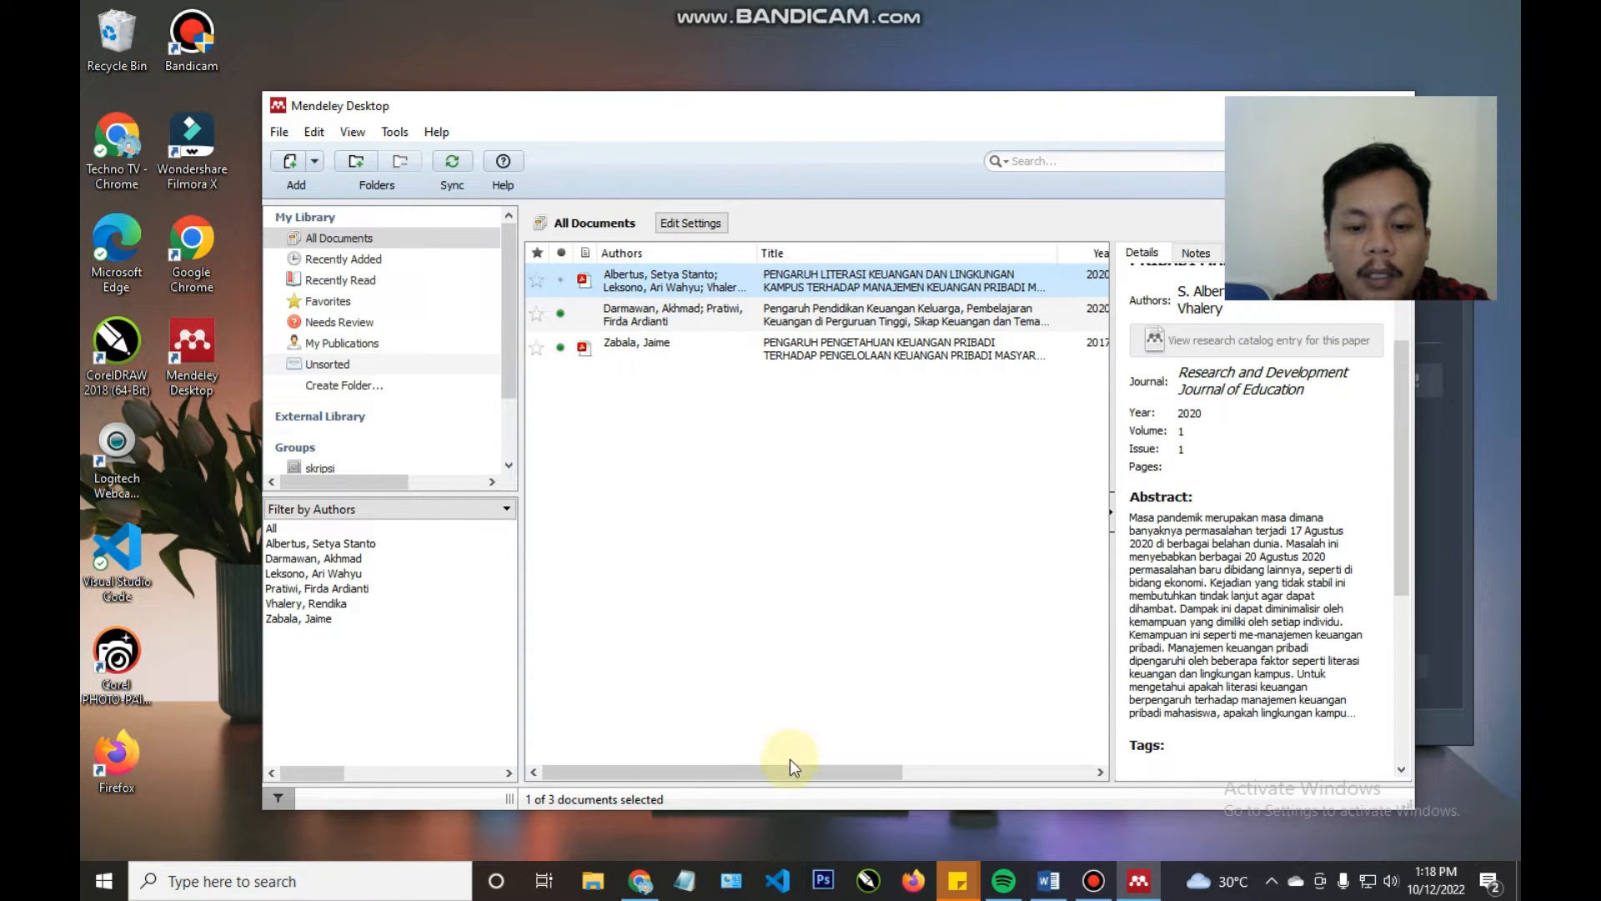
left_click_drag(828, 772, 780, 772)
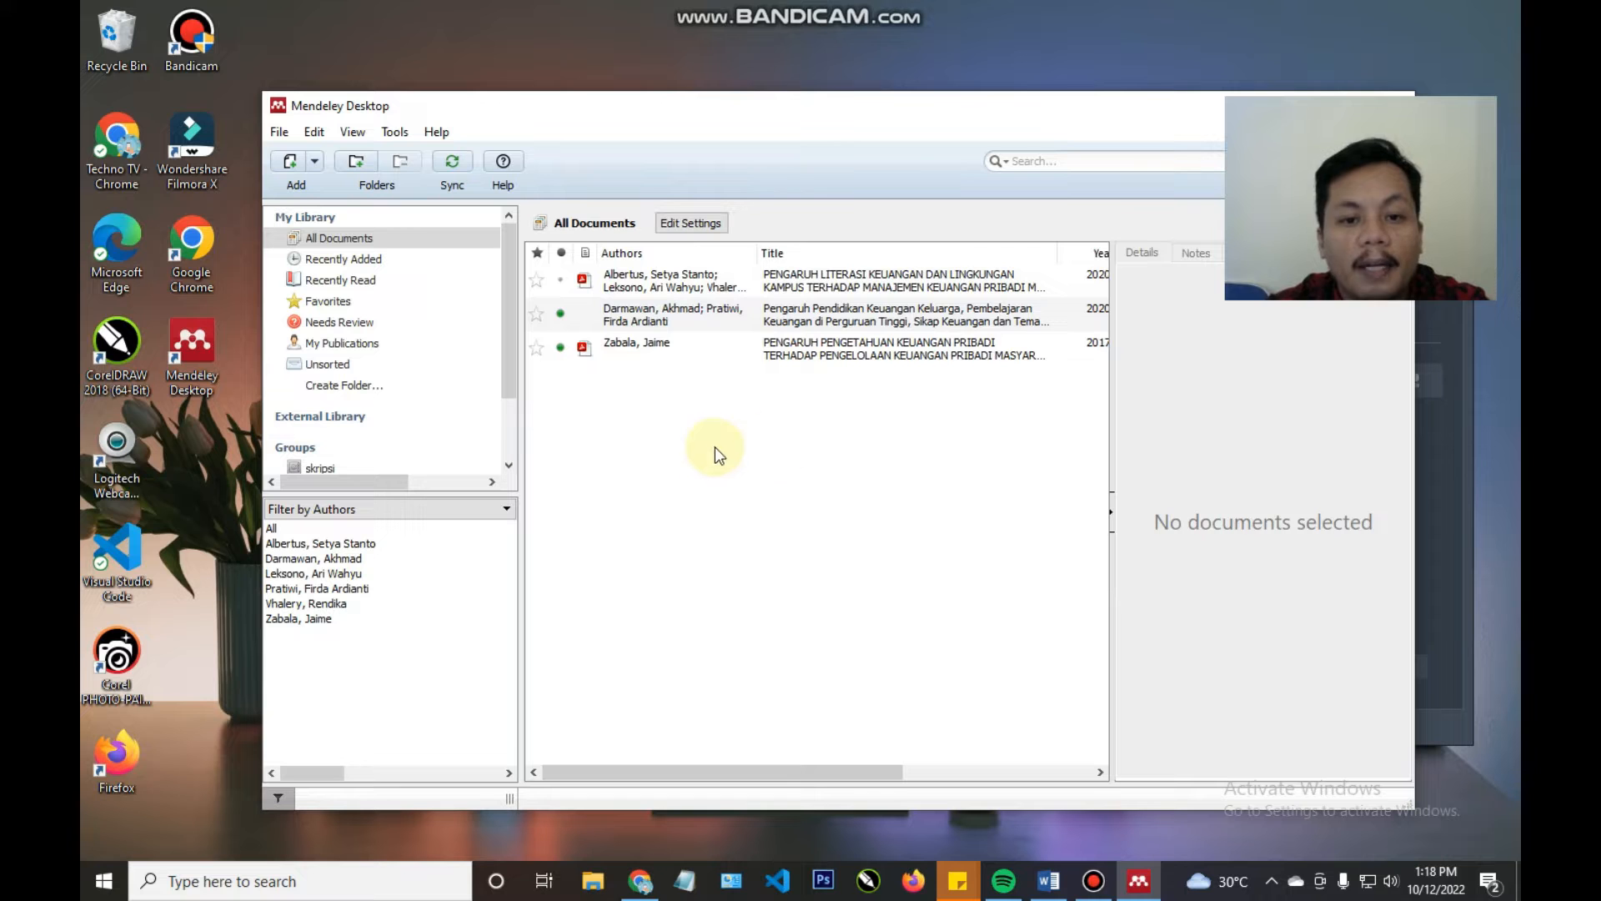
mouse_move(850, 123)
left_mouse_down()
mouse_move(846, 137)
mouse_move(851, 114)
left_mouse_up()
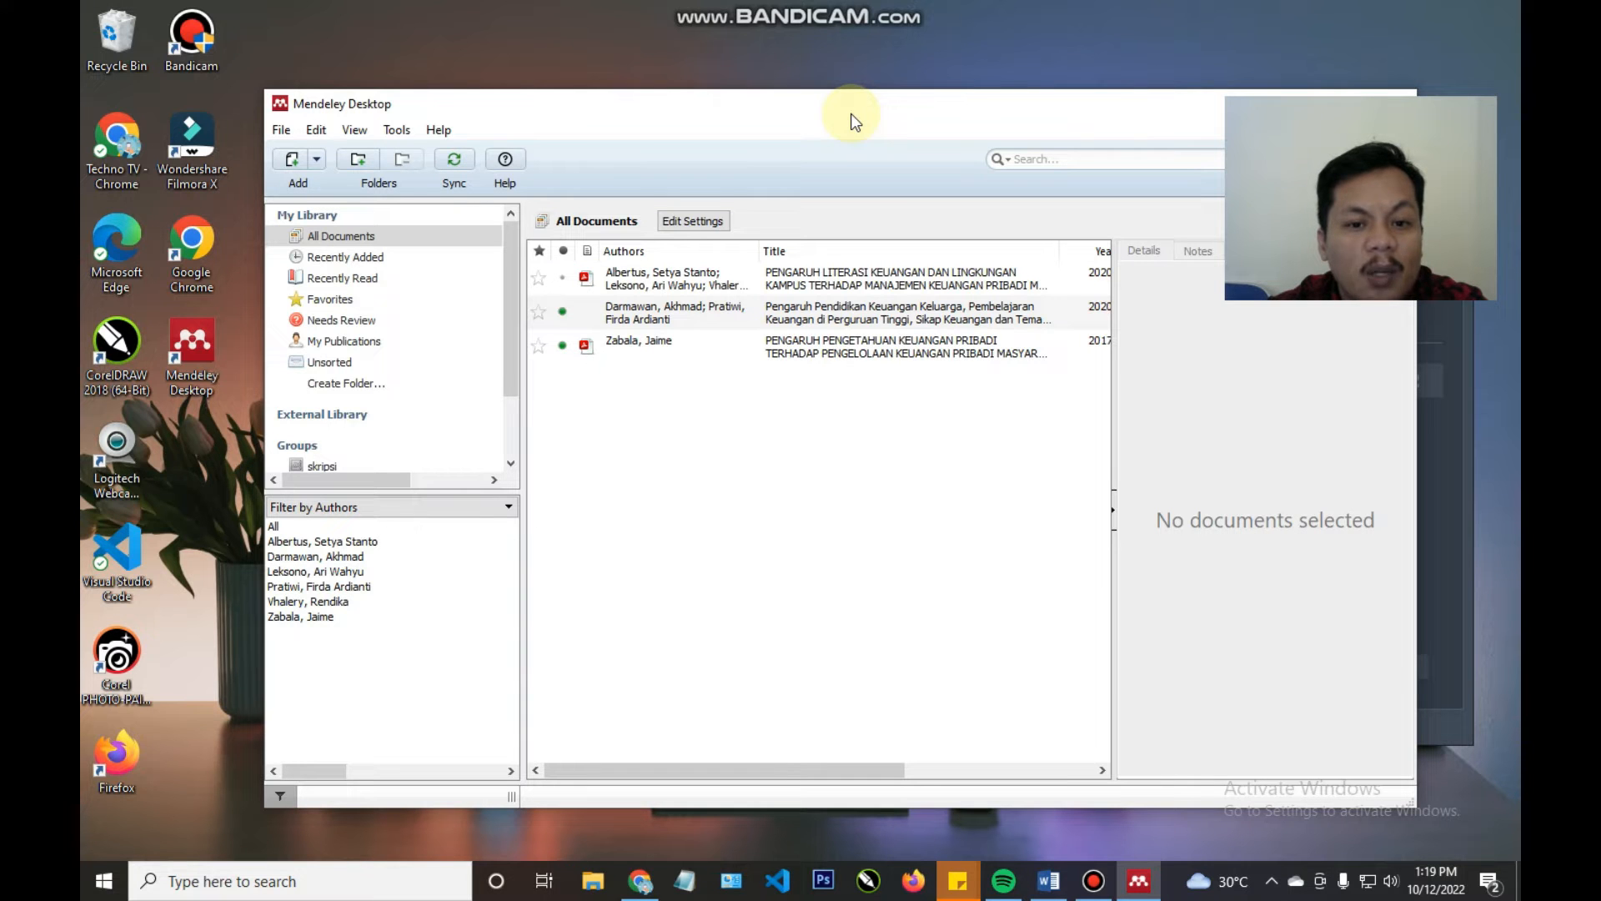
left_click_drag(841, 120, 833, 117)
- Look over the blank Word document and switch to the Mendeley search results for "keuangan" in Chrome
left_click(1048, 881)
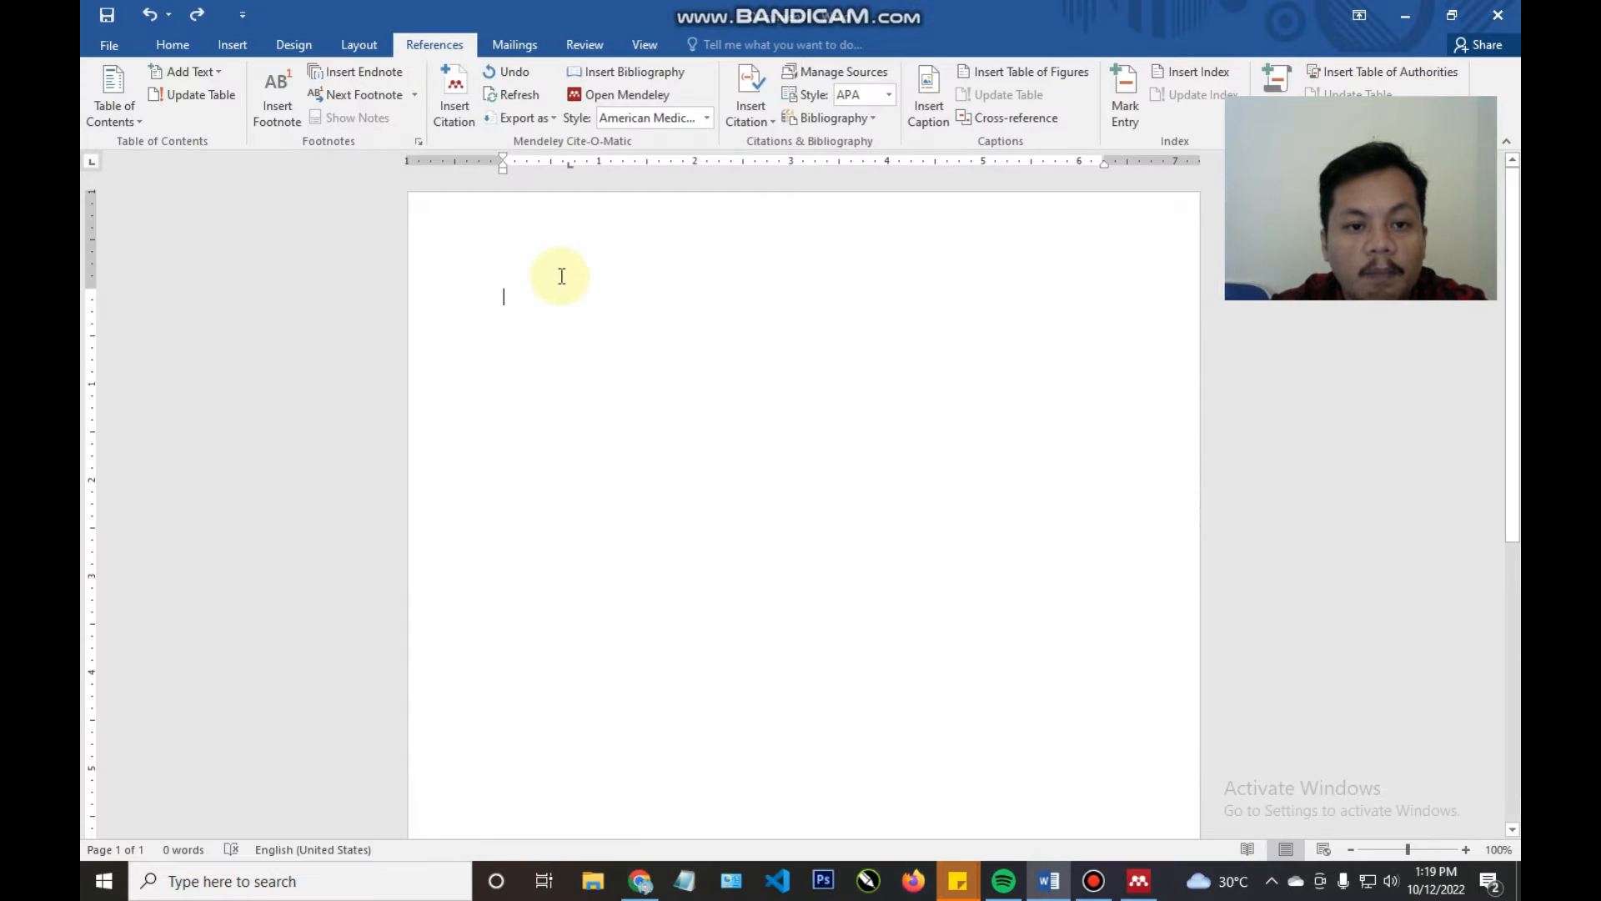
scroll(643, 328, "down", 8)
scroll(776, 422, "up", 8)
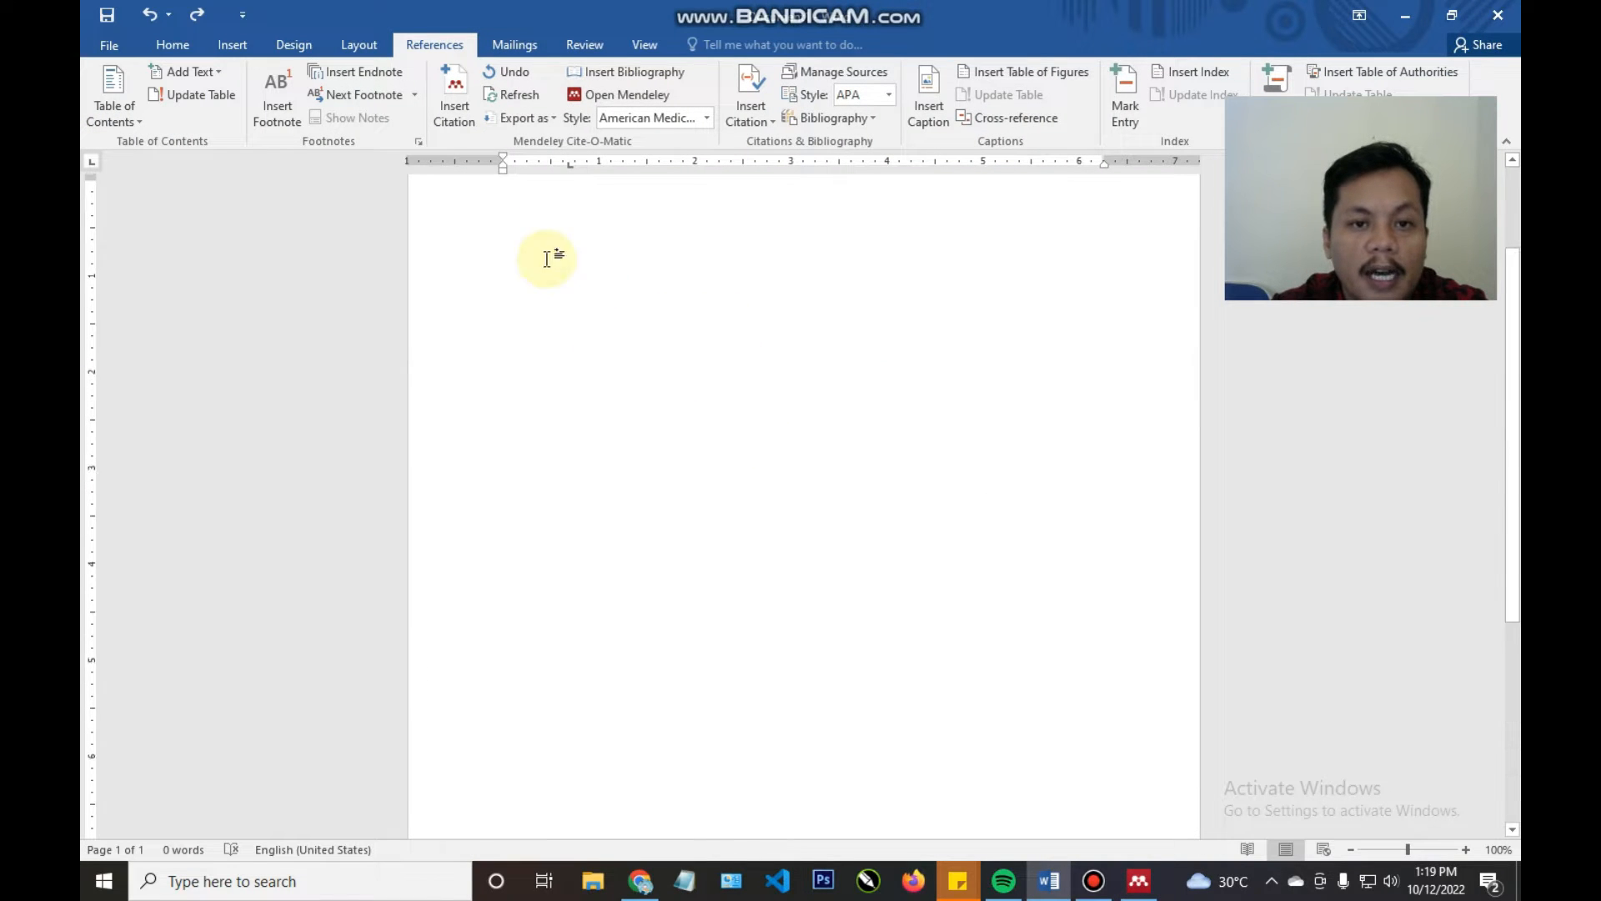
scroll(665, 343, "down", 2)
scroll(654, 350, "up", 2)
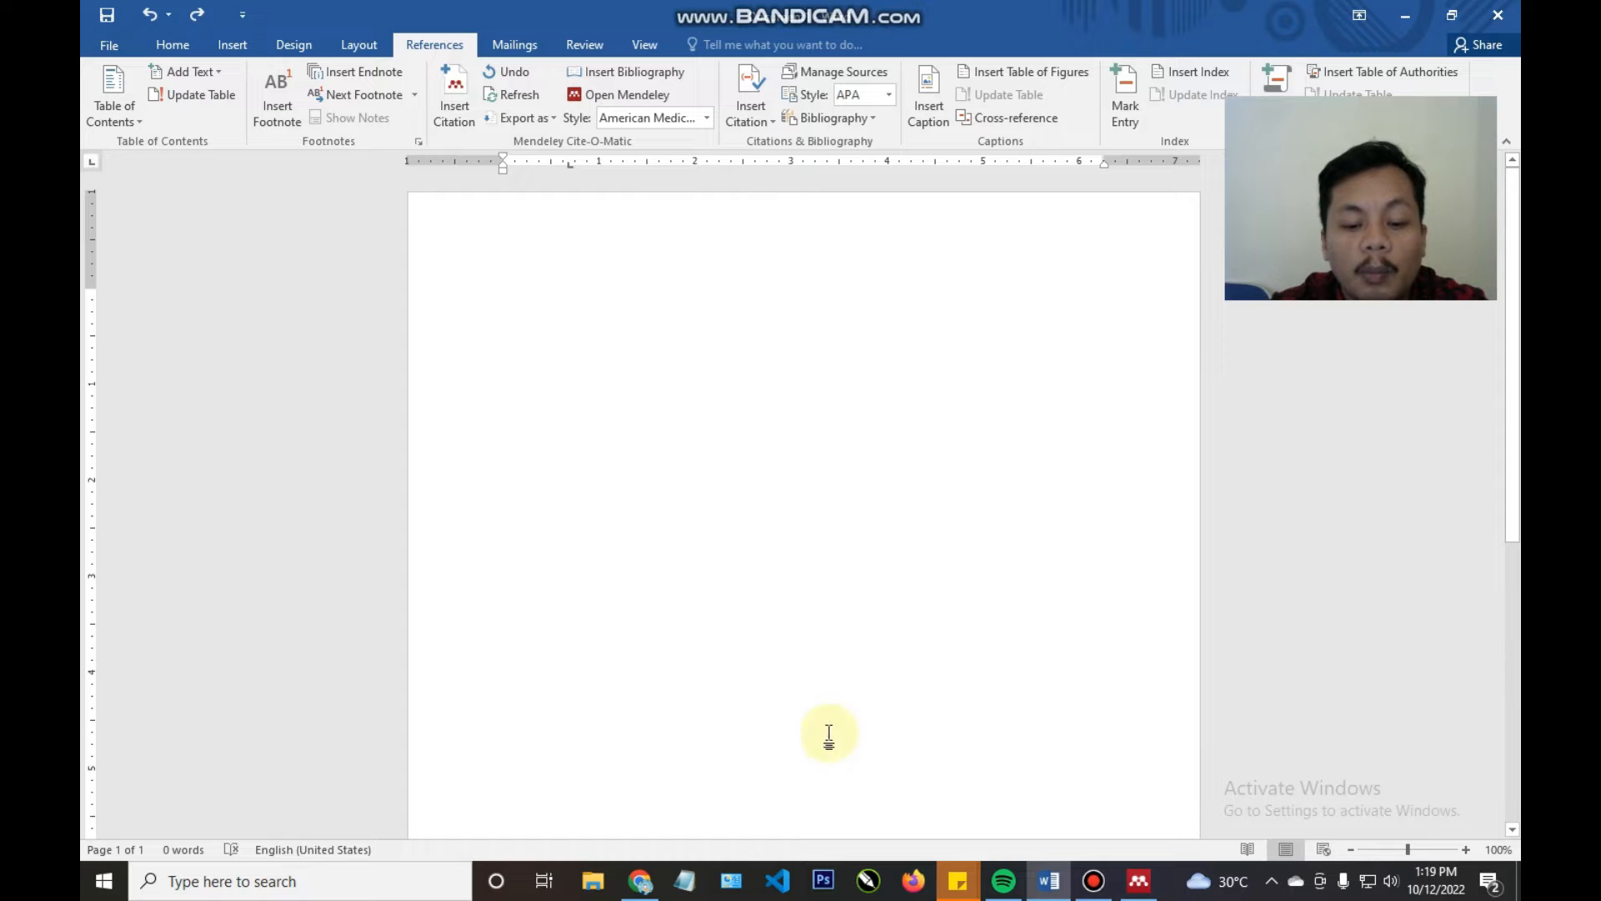
mouse_move(650, 891)
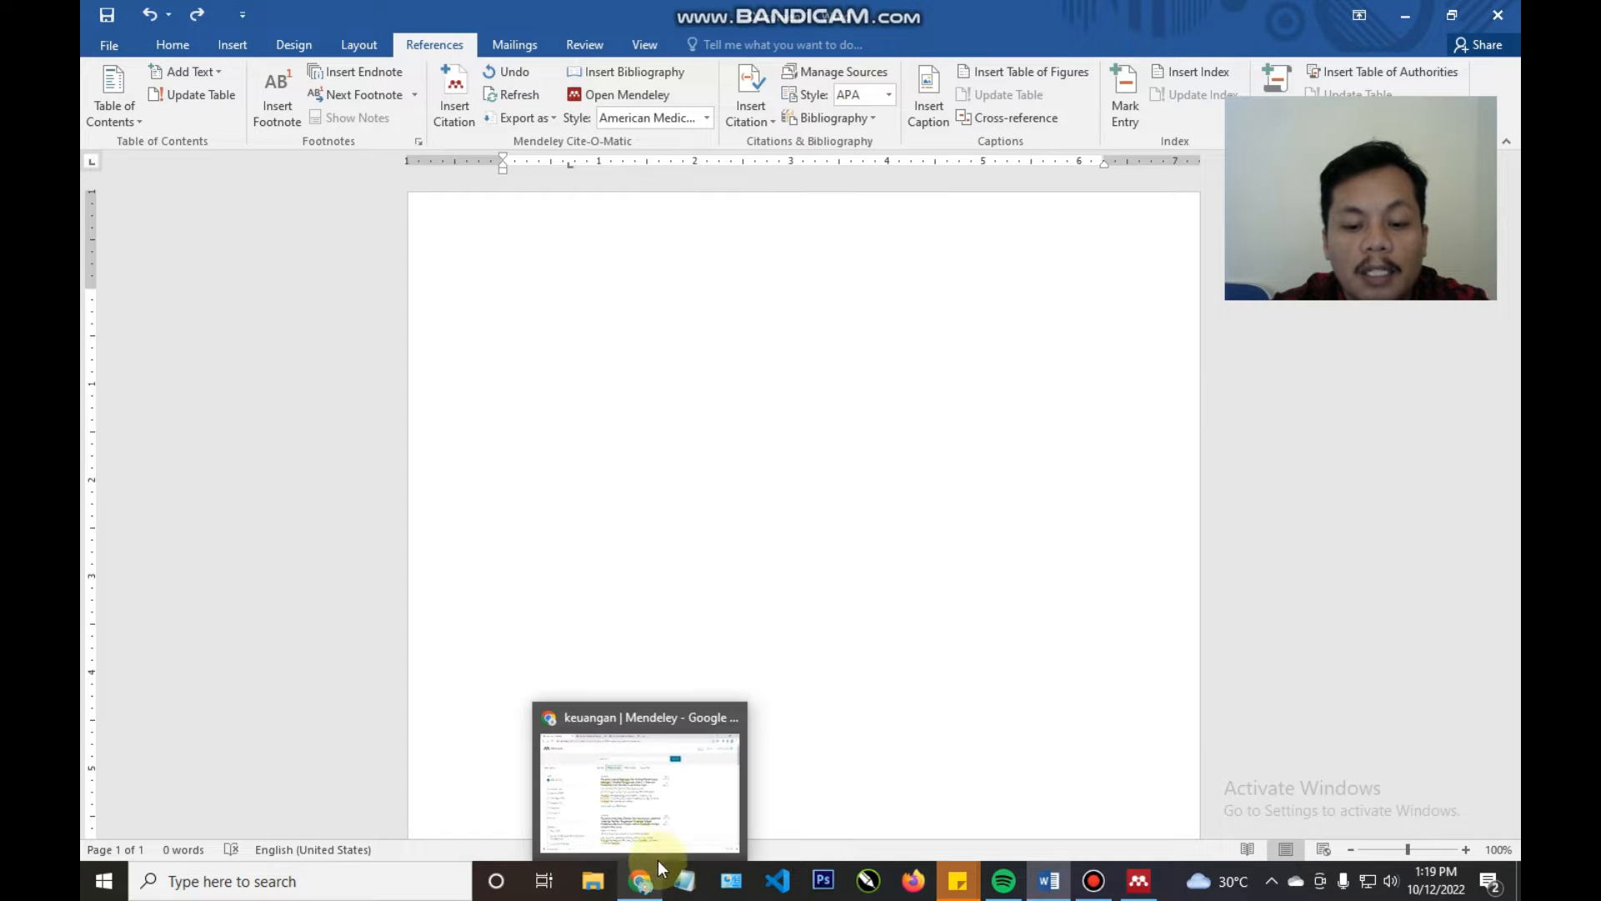
left_click(679, 803)
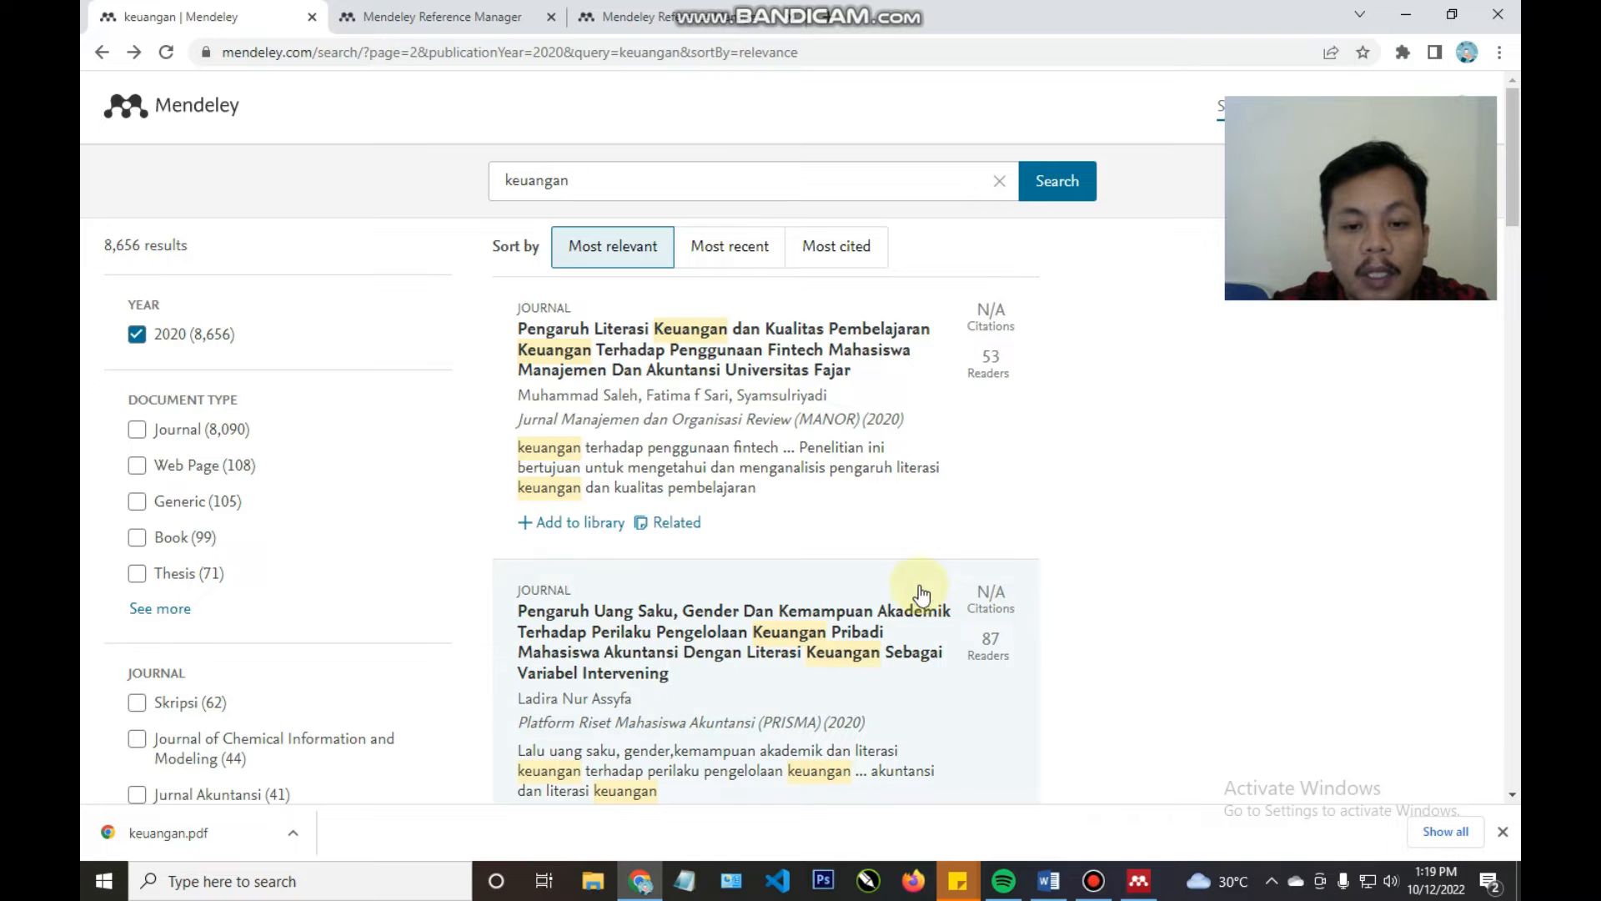
- Switch to Mendeley Desktop, open the 2017 paper on "Pengetahuan Keuangan Pribadi", and go to its ABSTRAK on page 12
left_click(1138, 881)
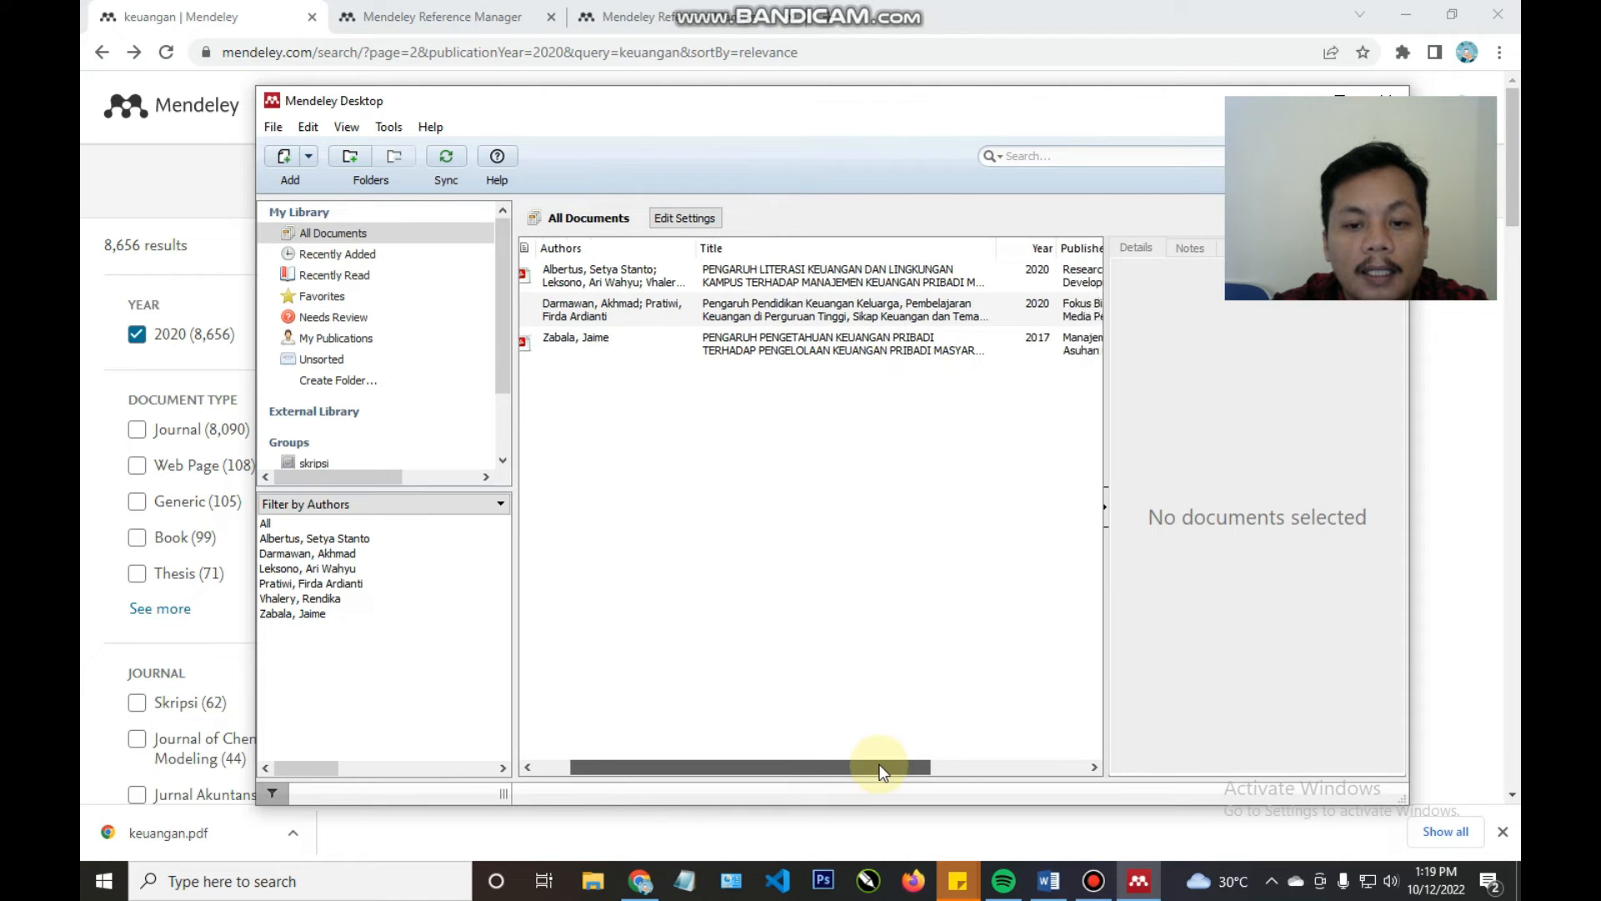
left_click(784, 348)
double_click(784, 347)
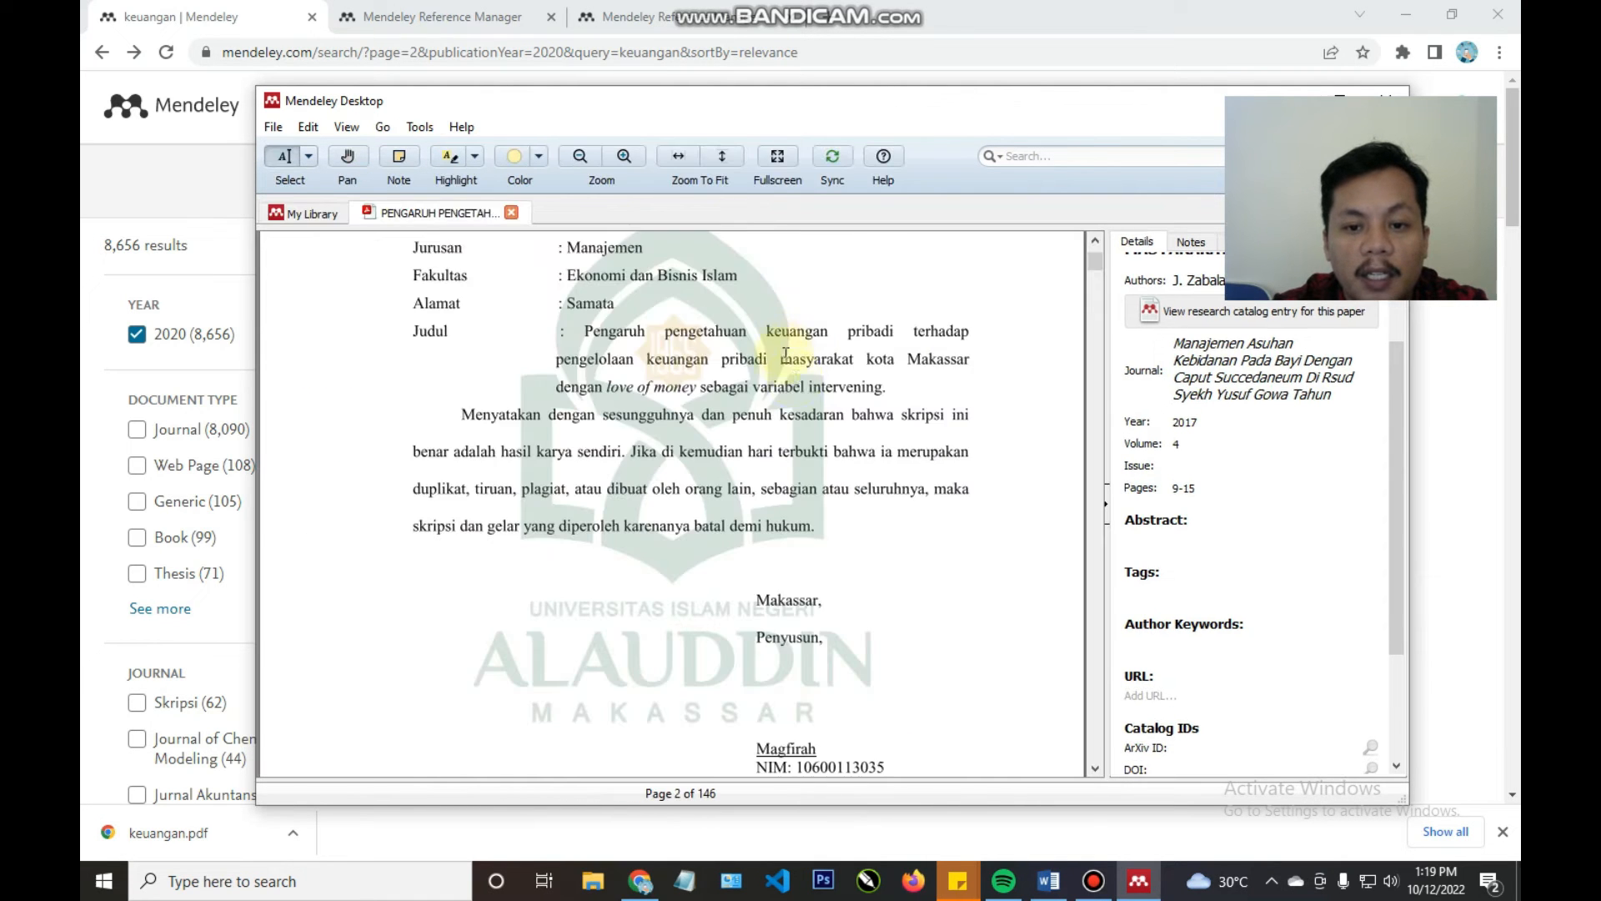
scroll(696, 521, "down", 9)
scroll(695, 532, "down", 10)
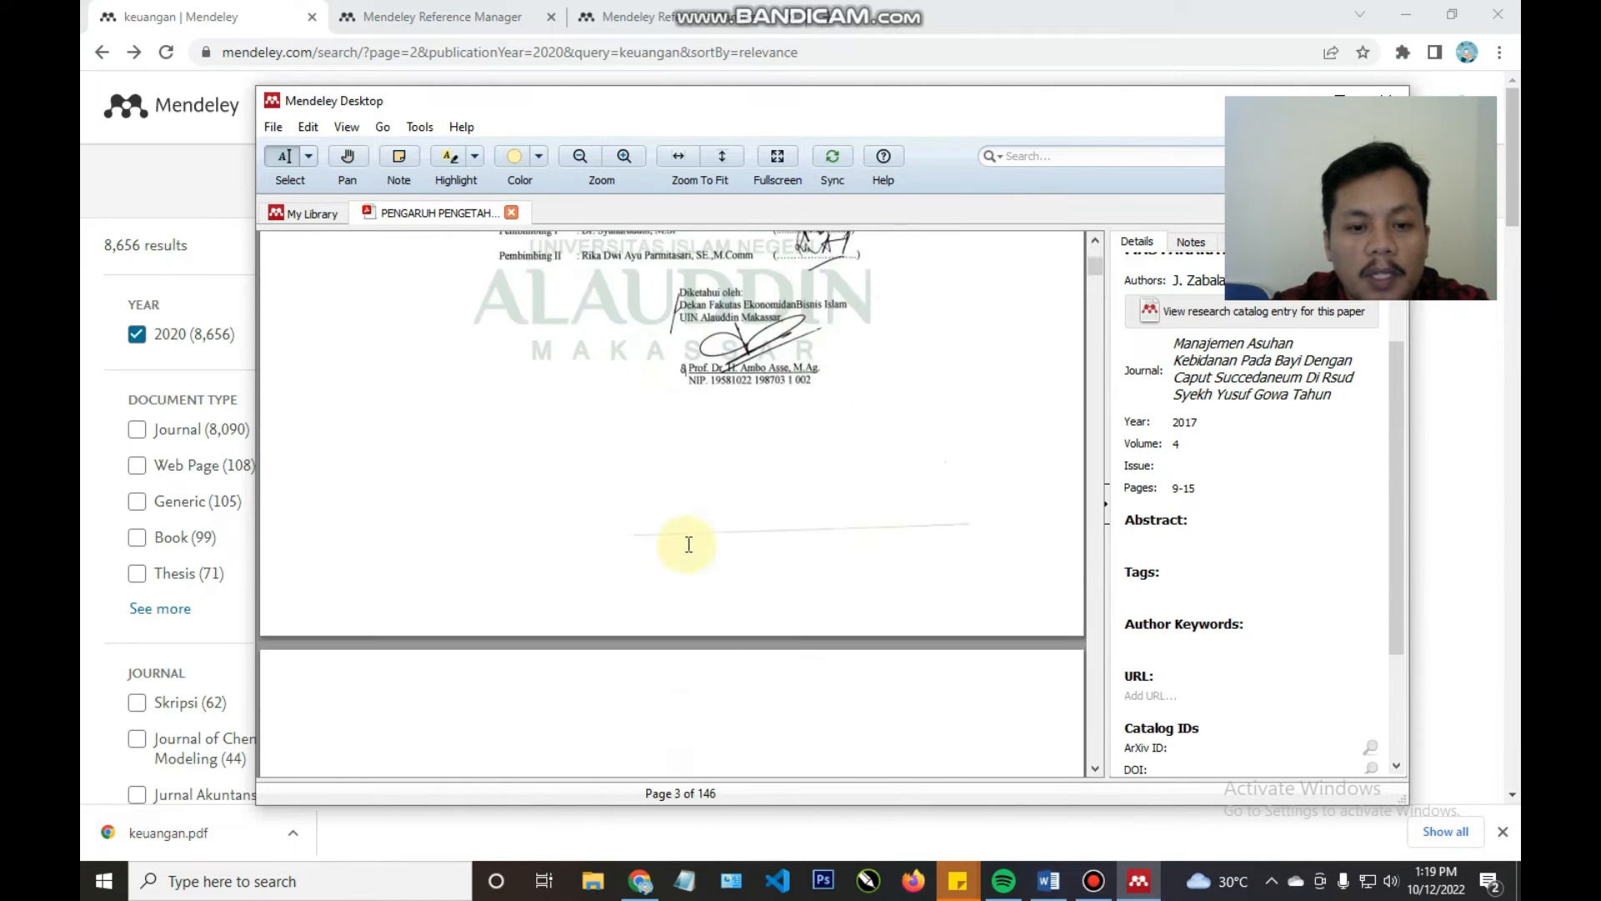
scroll(600, 425, "down", 5)
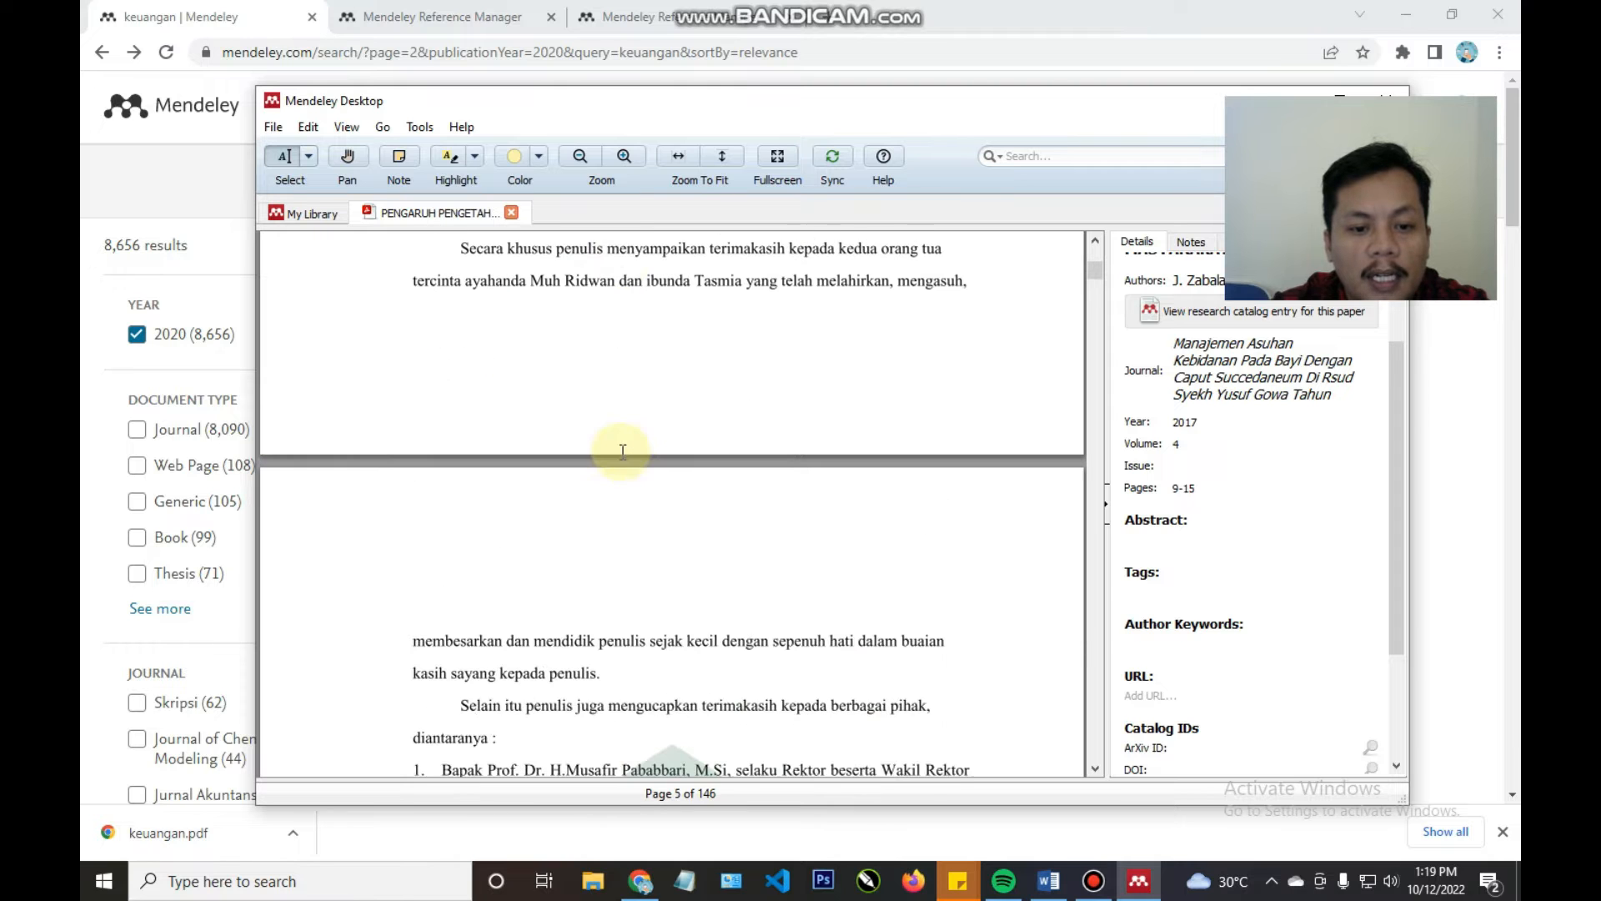
scroll(602, 440, "down", 15)
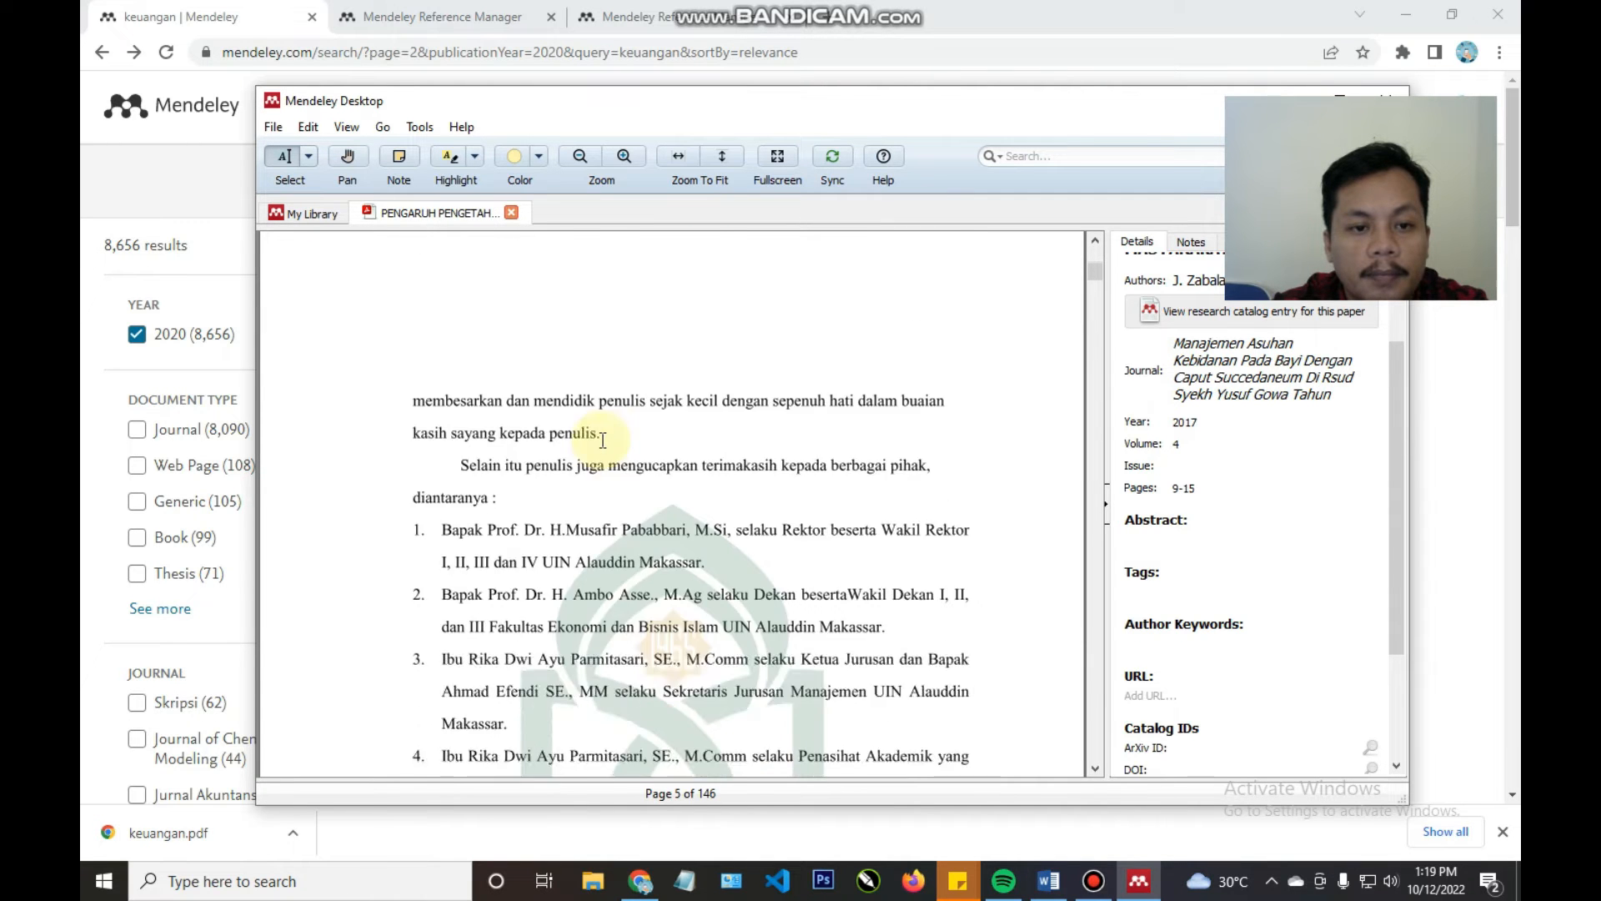
scroll(601, 445, "down", 20)
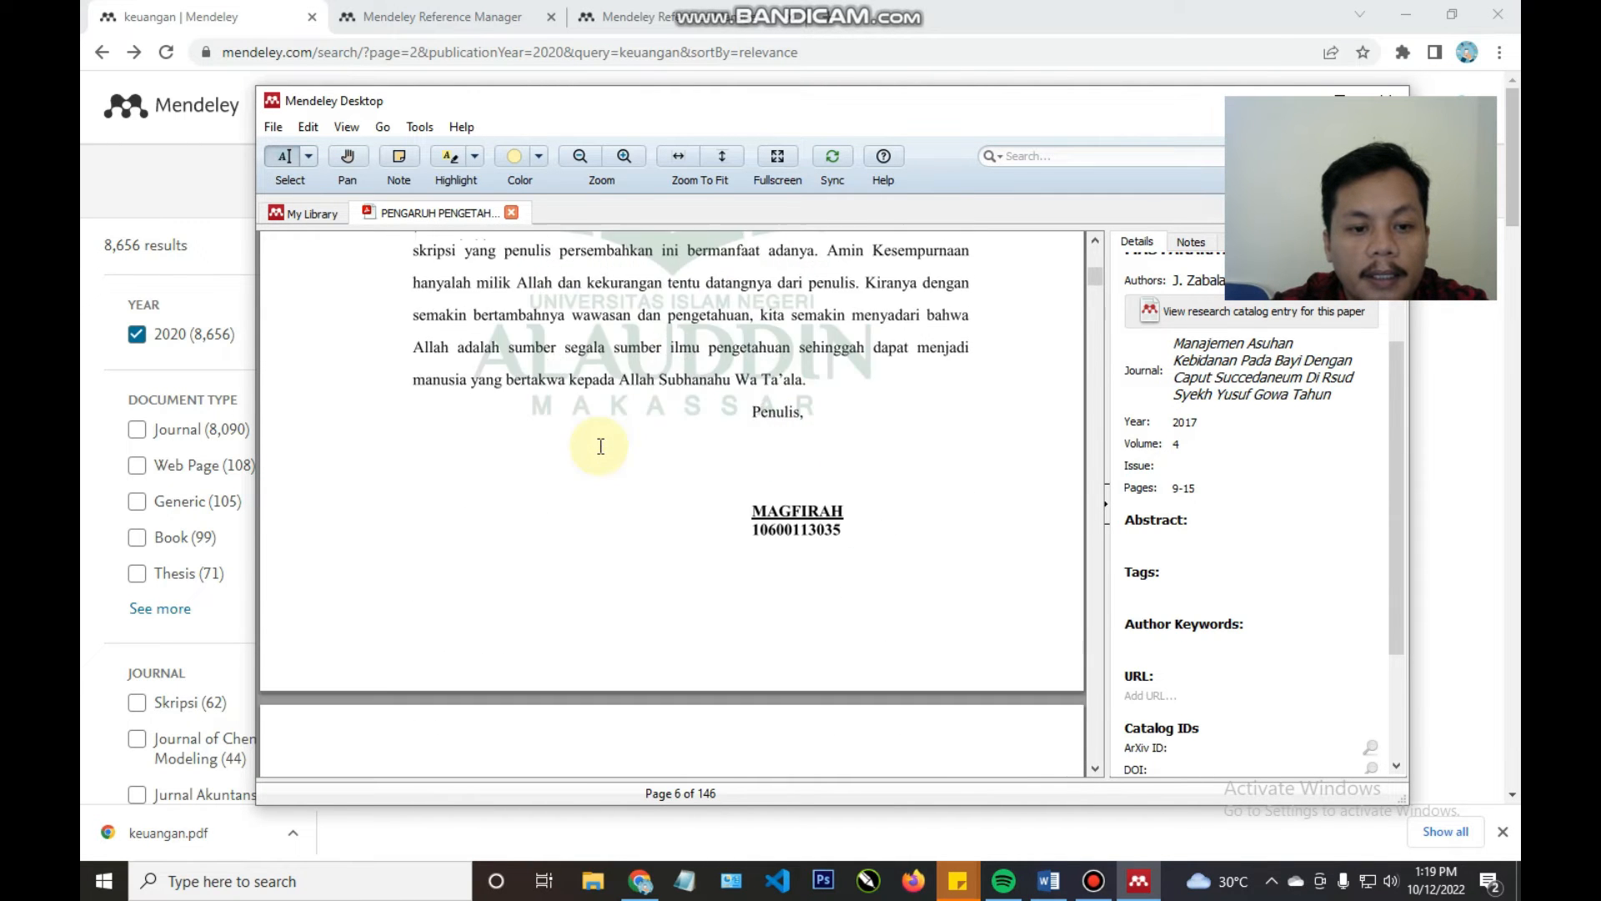
scroll(584, 486, "down", 20)
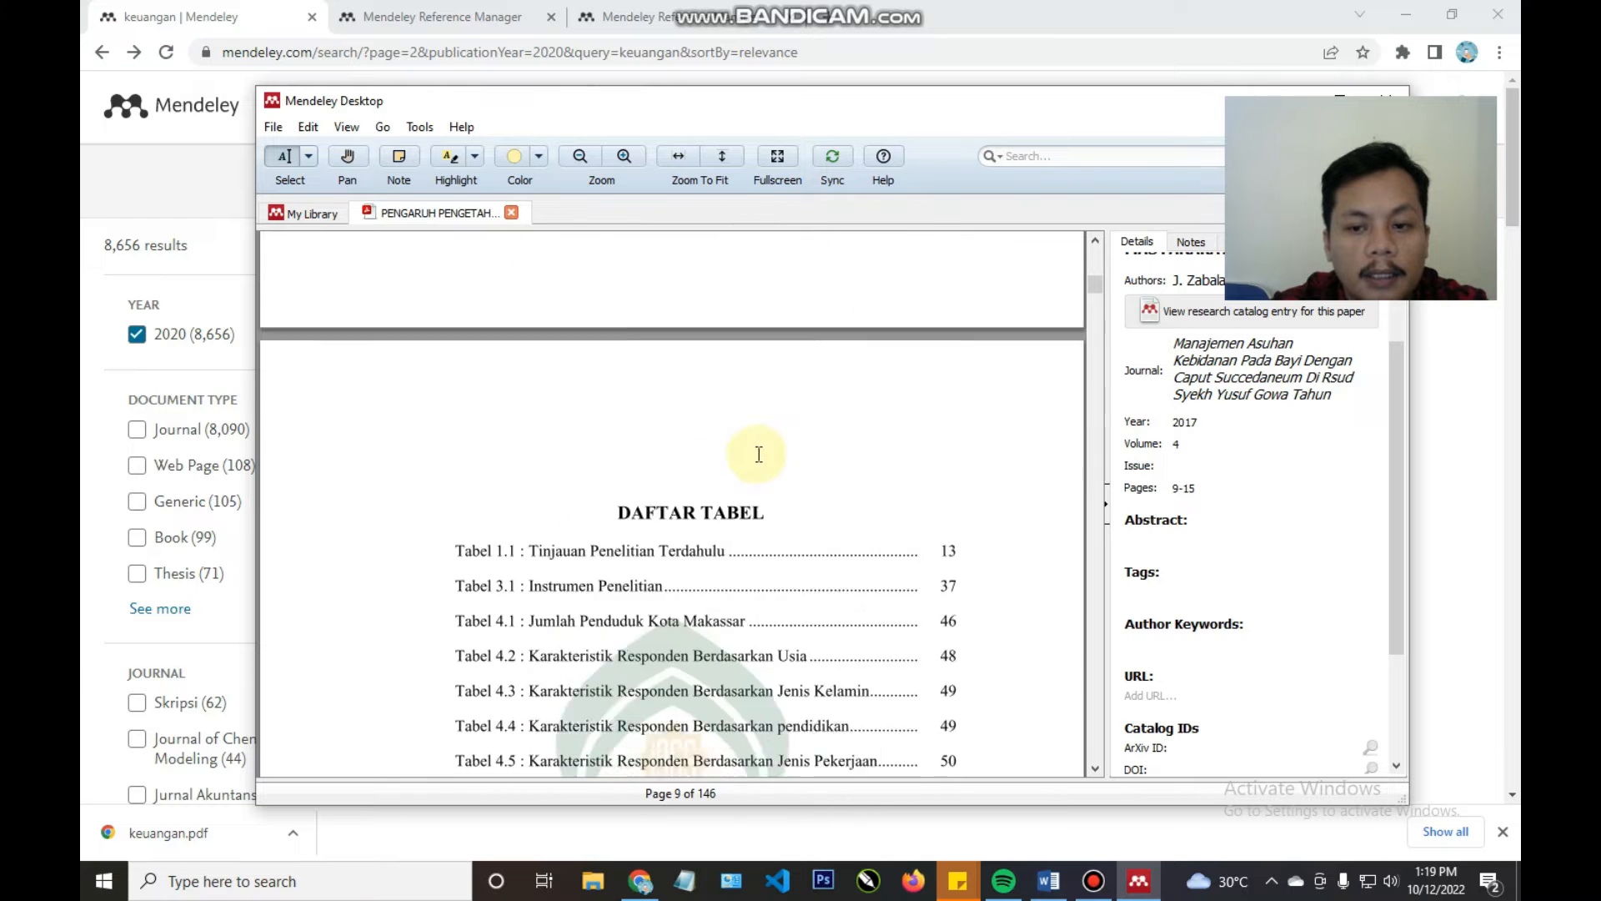
scroll(552, 531, "down", 12)
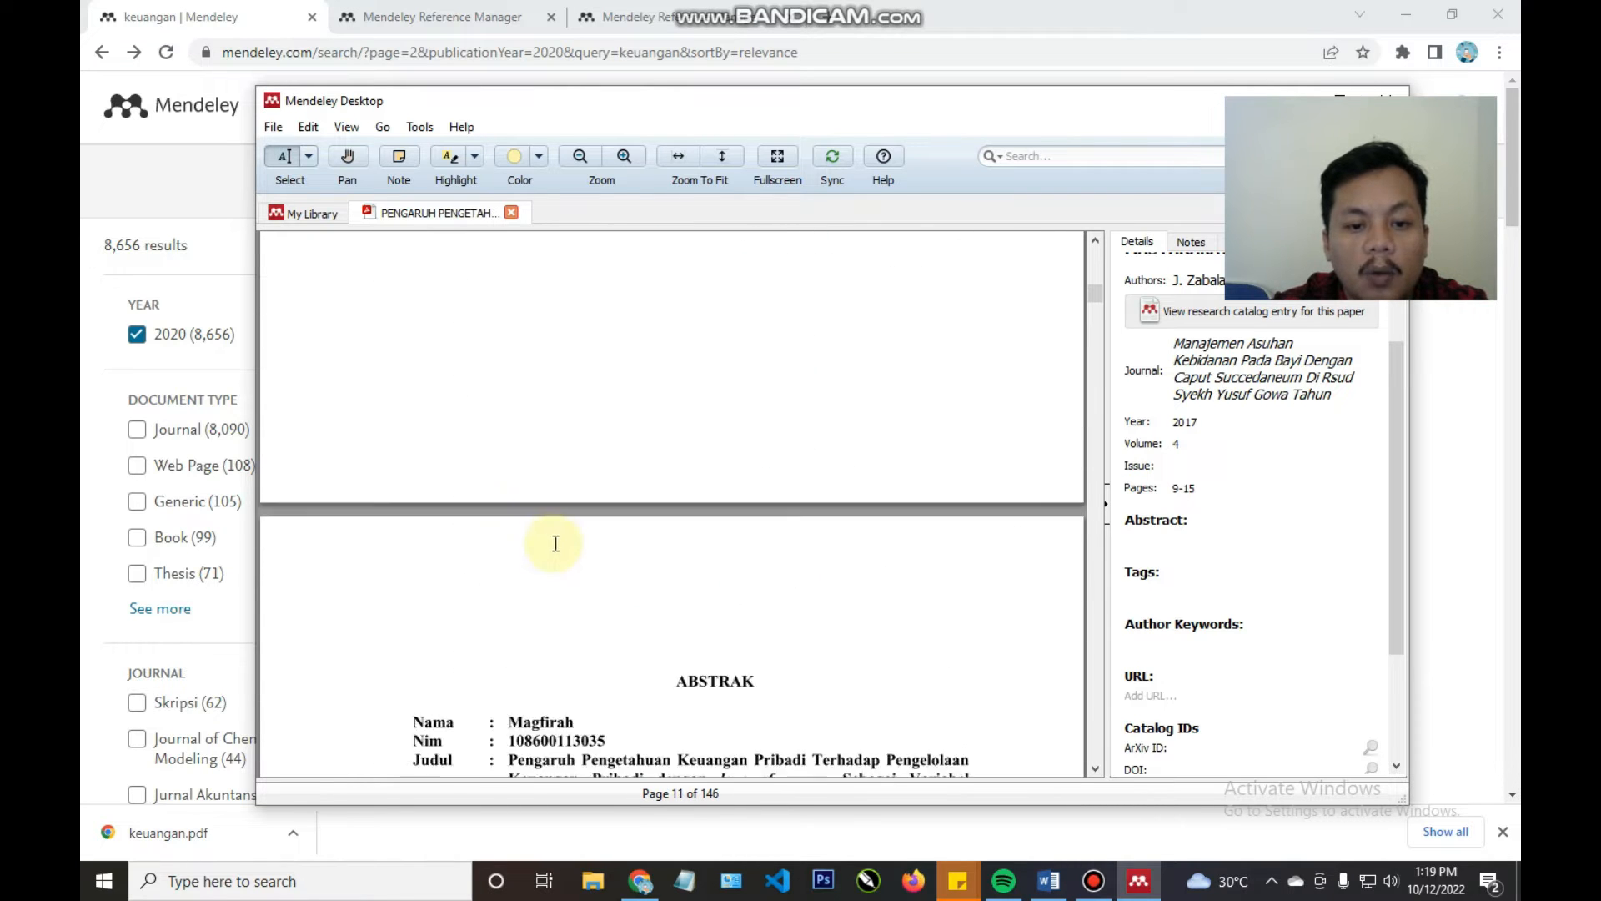
scroll(497, 324, "up", 2)
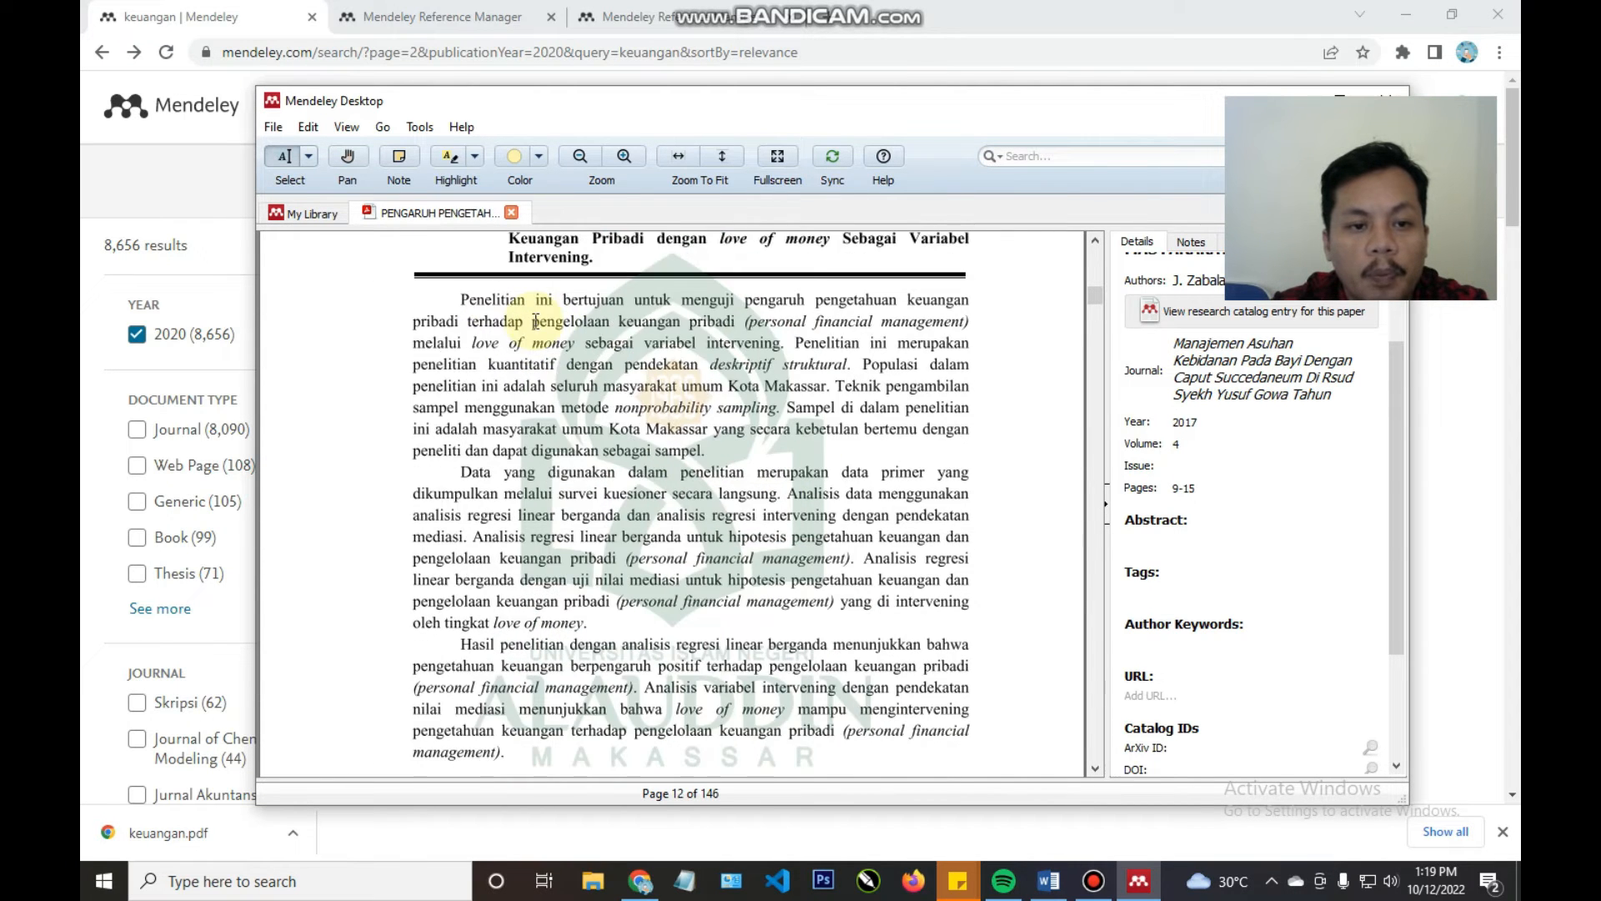
- Copy the abstract passage starting at "pribadi terhadap pengelolaan keuangan" and paste it as plain text into the blank Word document
left_click_drag(461, 358, 705, 513)
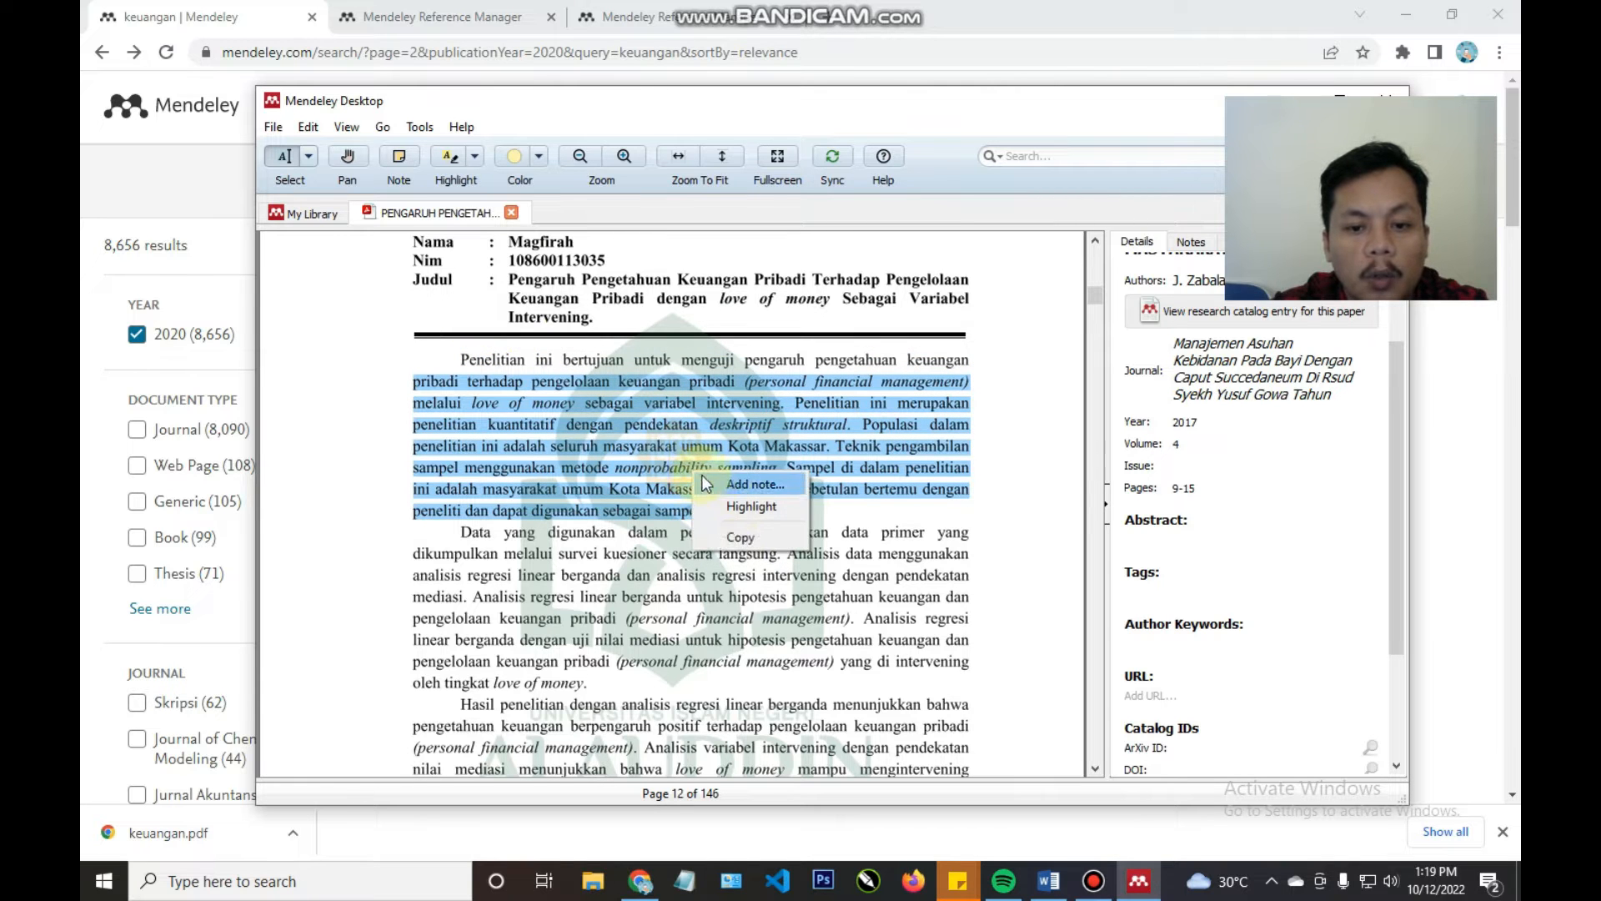
left_click(768, 544)
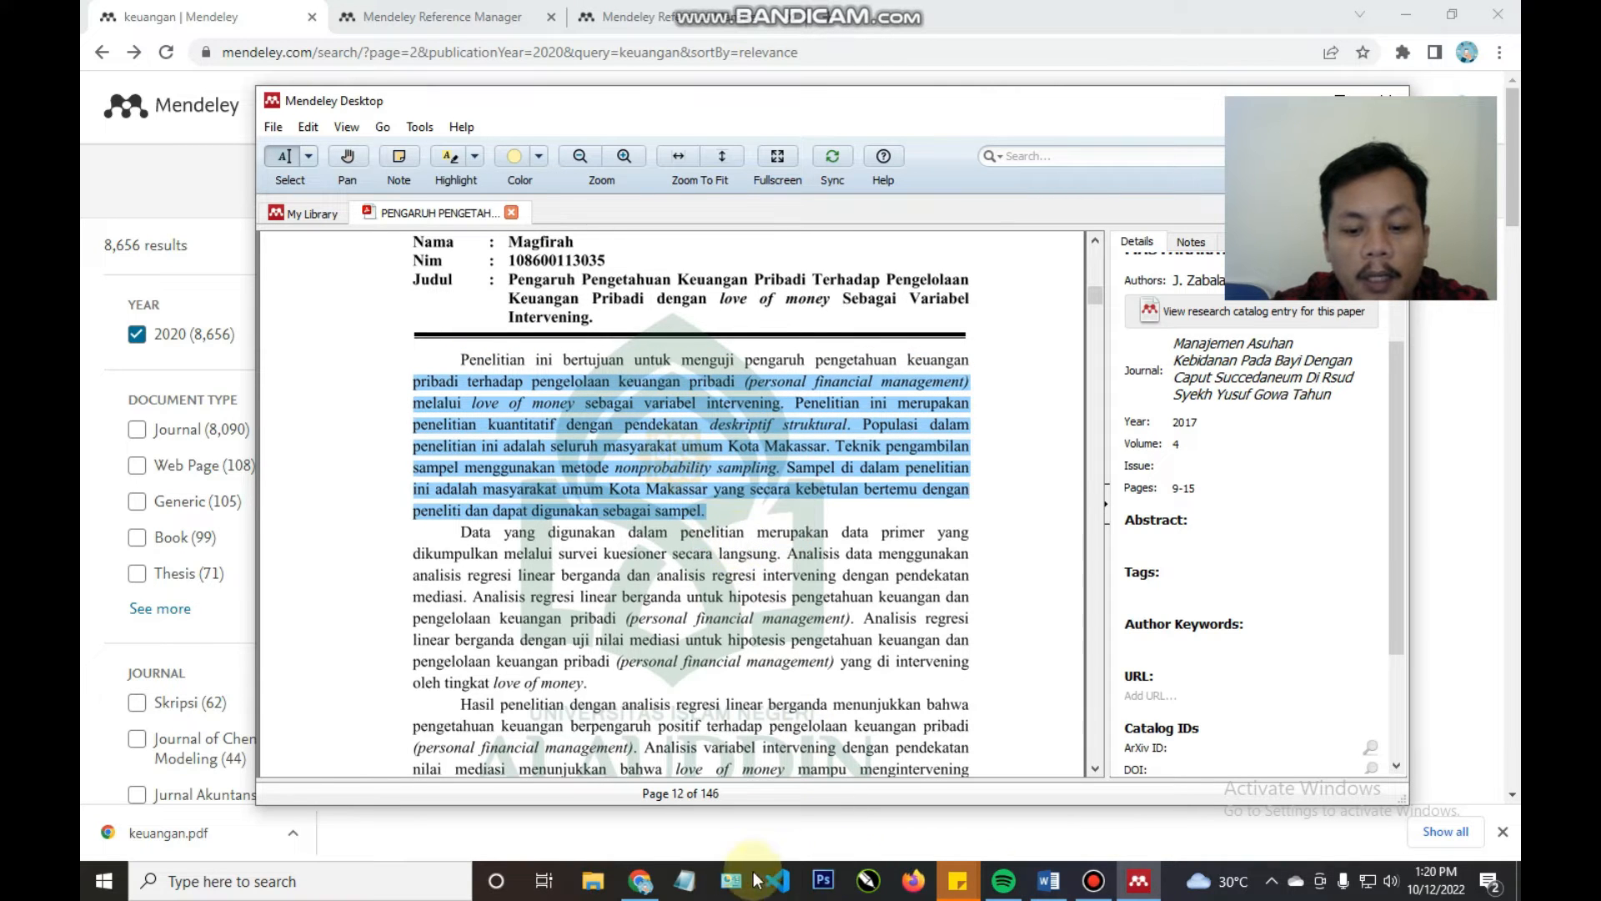
left_click(1049, 880)
right_click(518, 297)
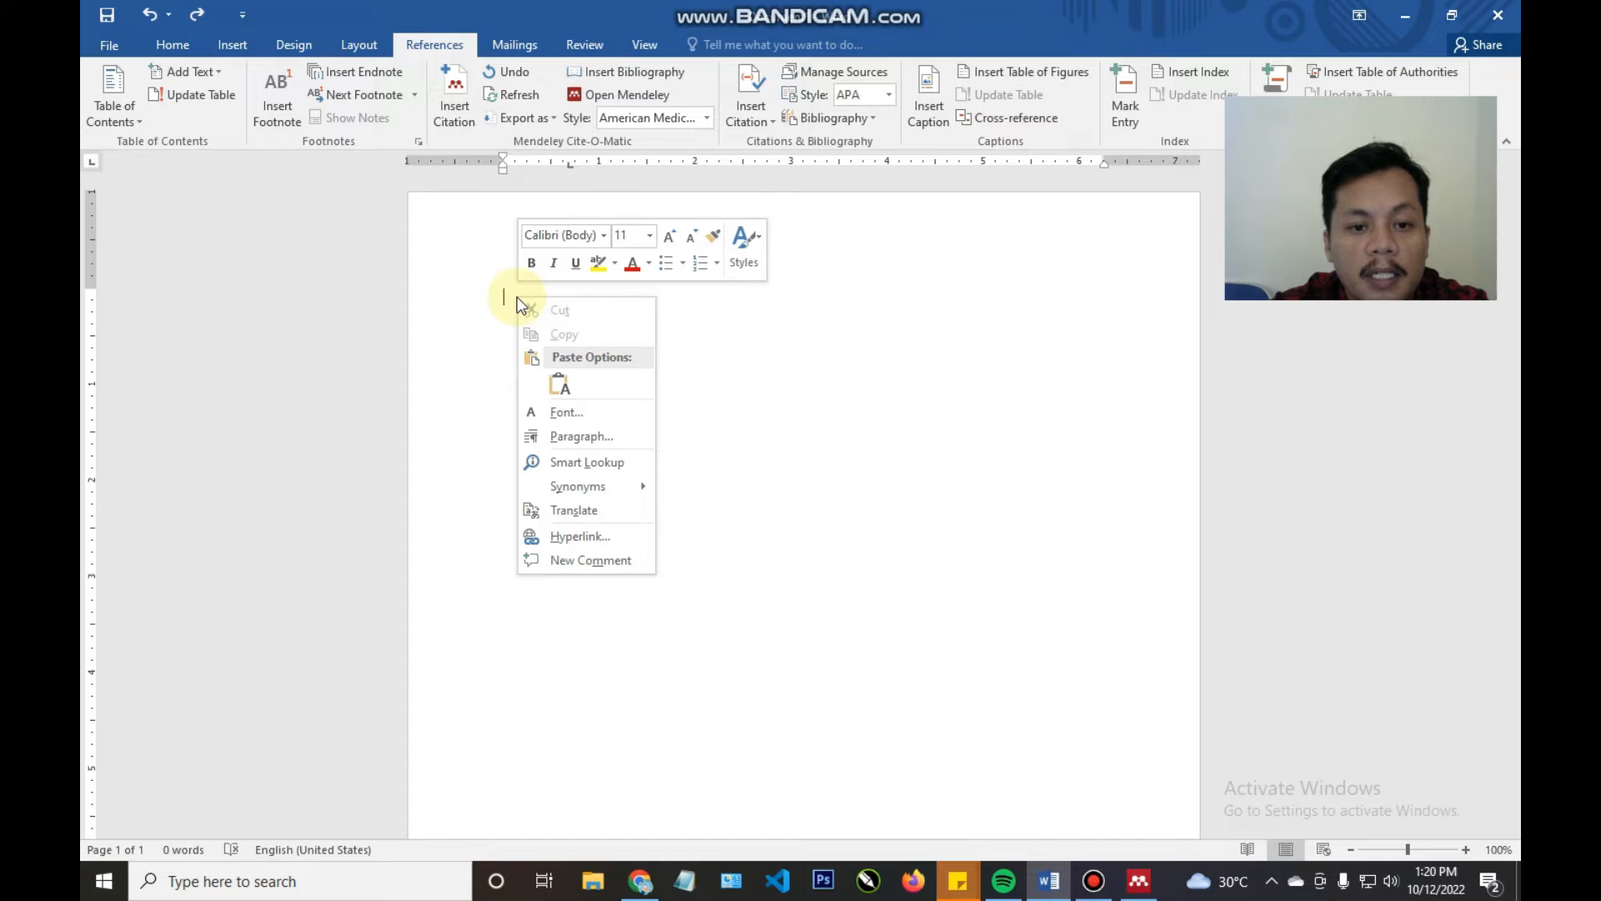
left_click(557, 377)
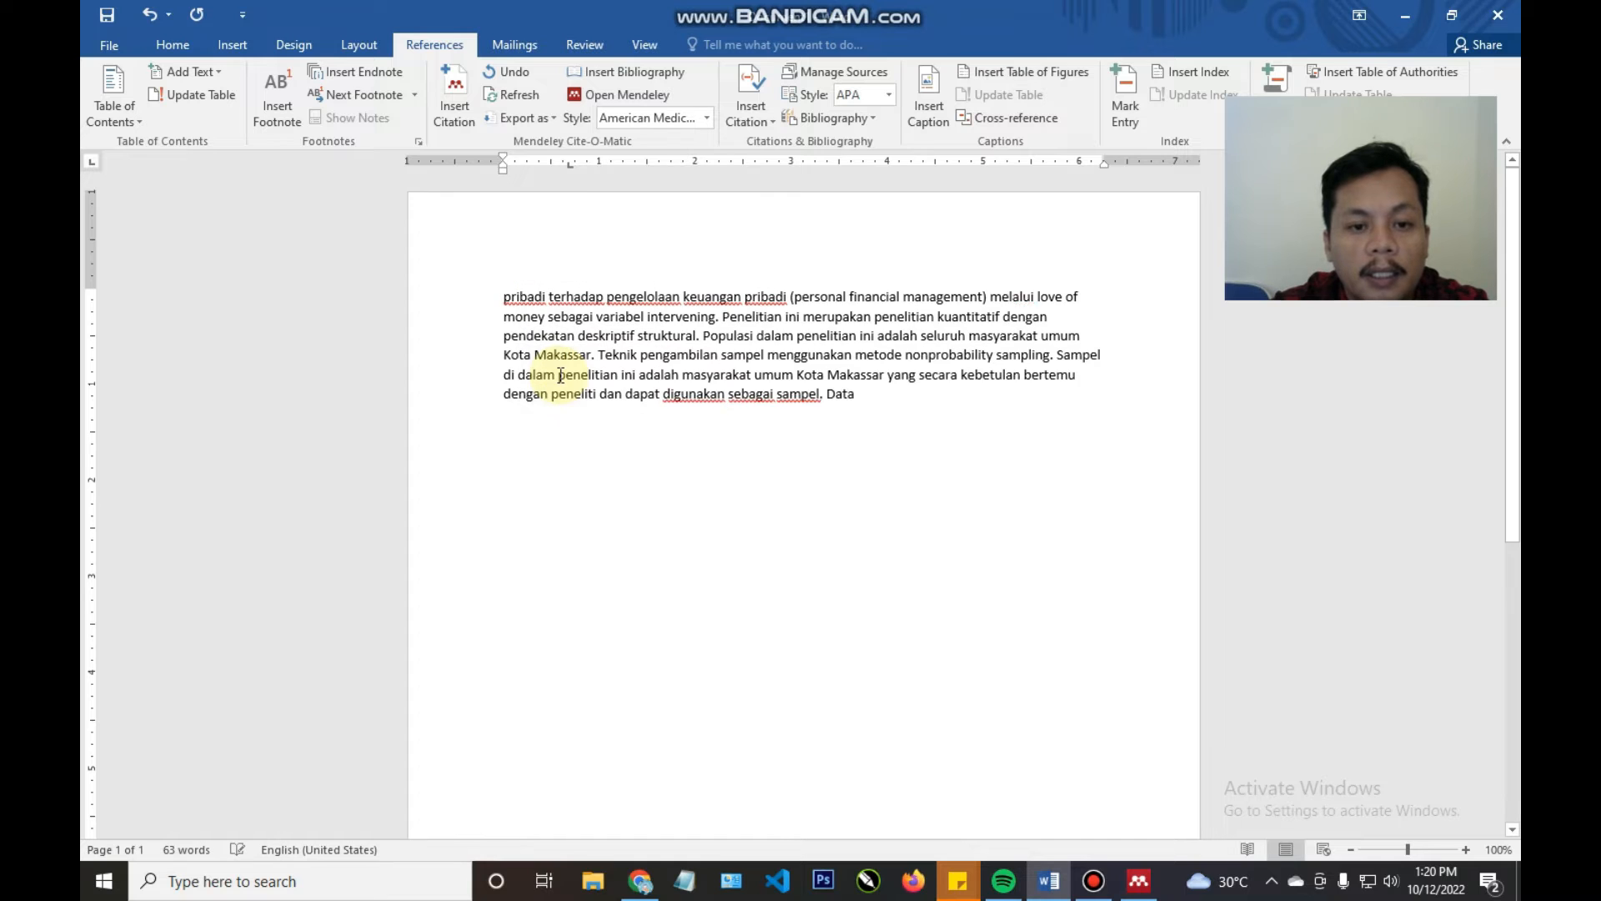
- Capitalize the pasted paragraph's first word as "Pribadi" and place the cursor after the final word "Data"
type("z")
key("BackSpace")
left_click(509, 299)
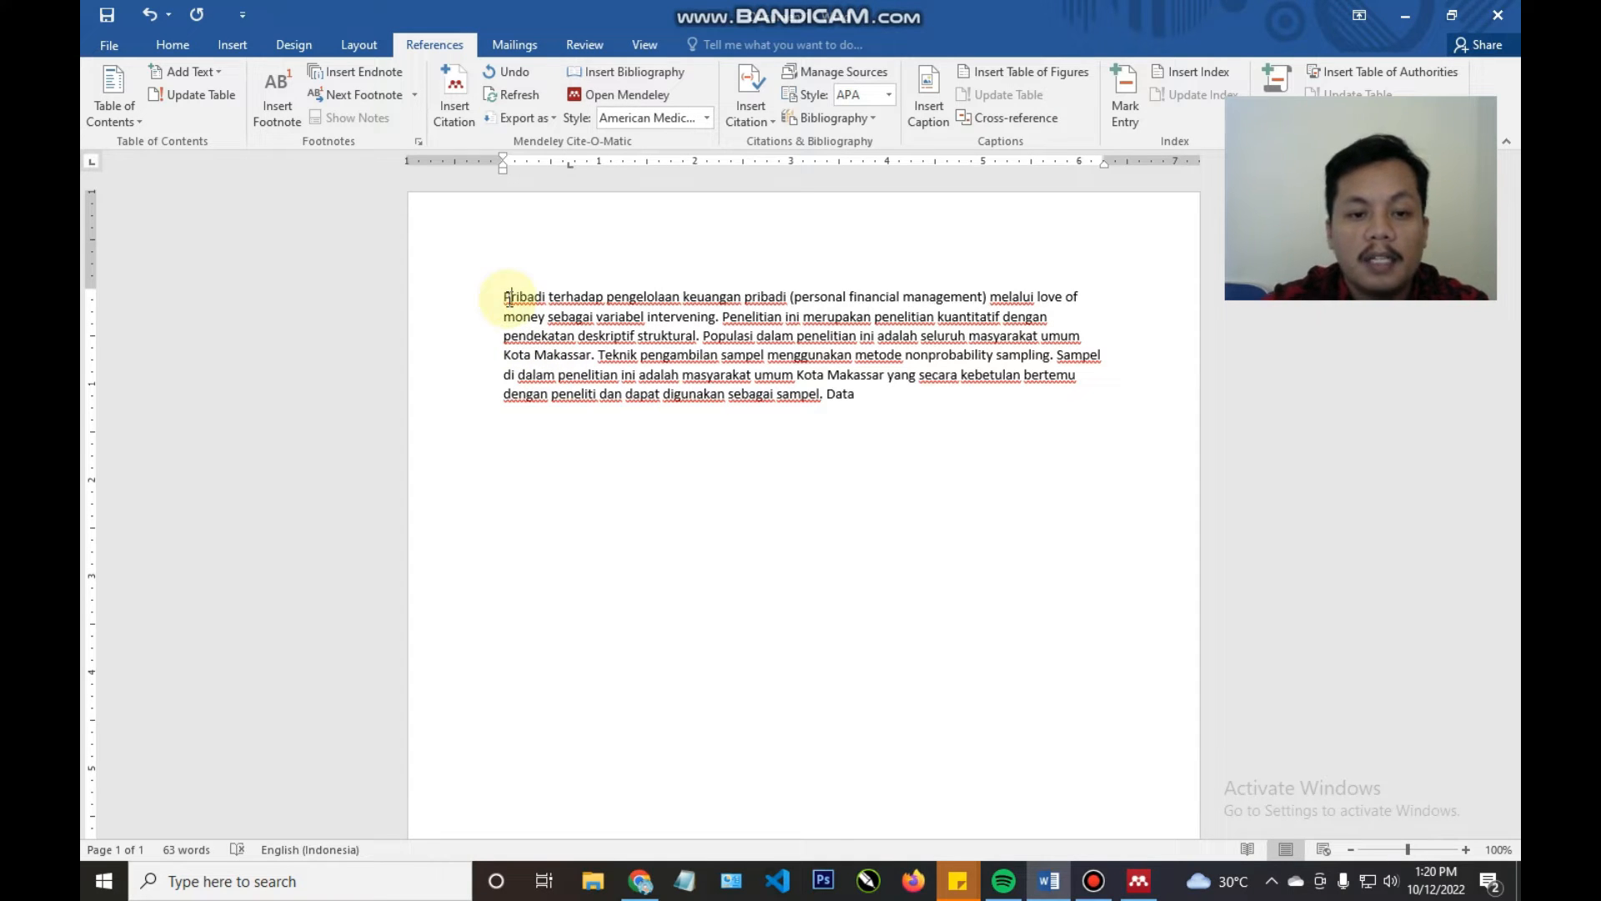
left_click(864, 393)
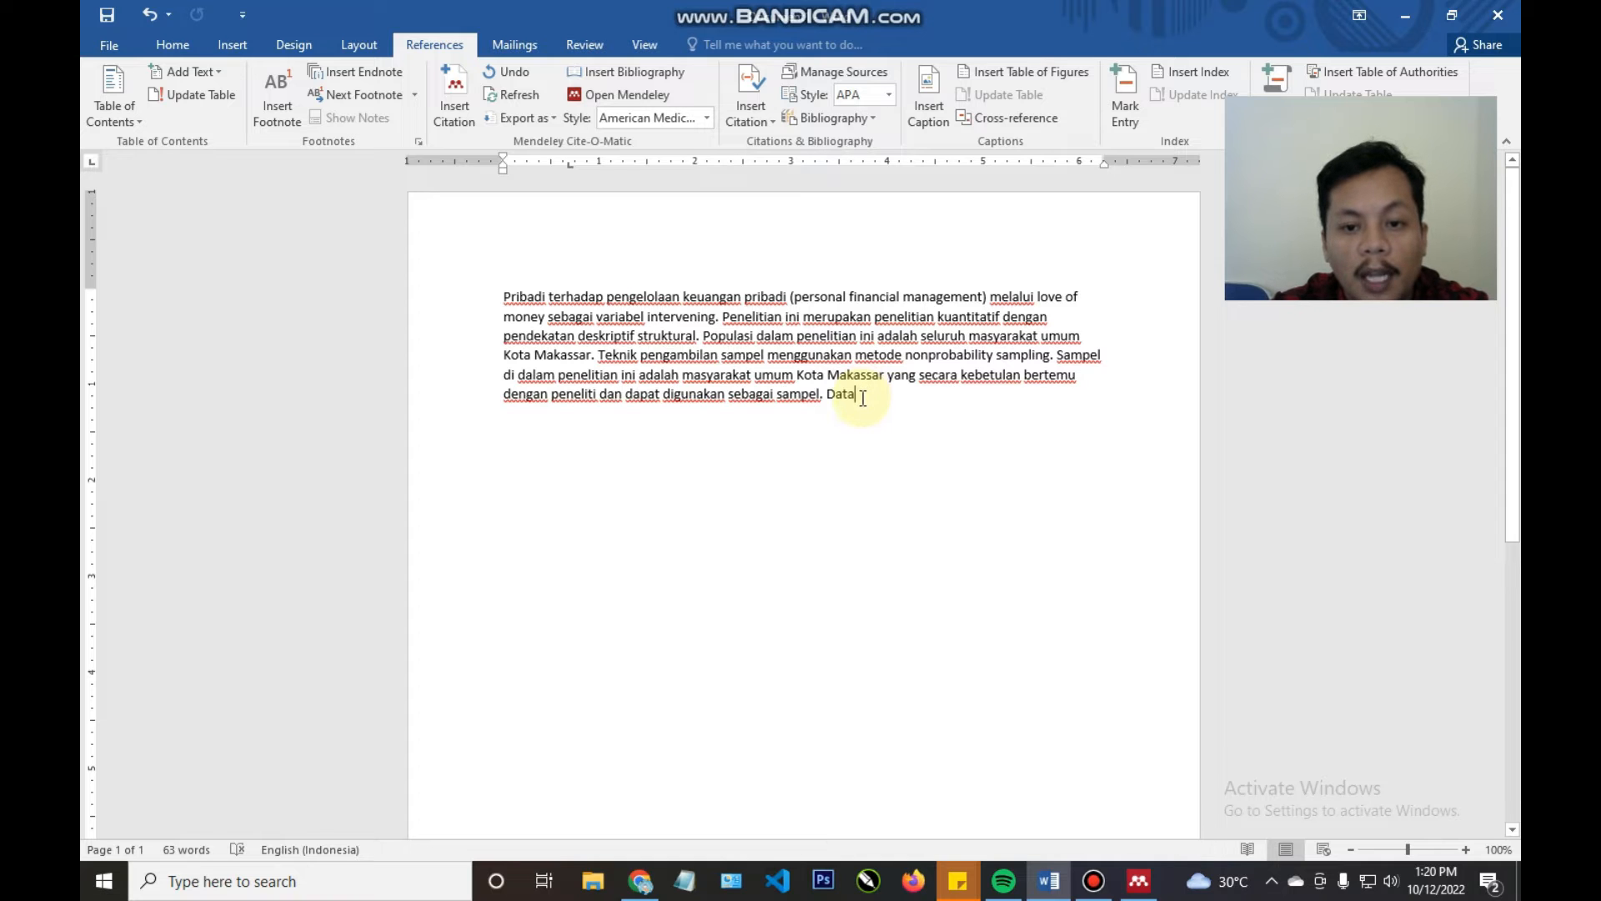
- Check the papers listed in the Mendeley Desktop library, return to the Word document, and place the cursor after the final word "Data"
left_click(1138, 882)
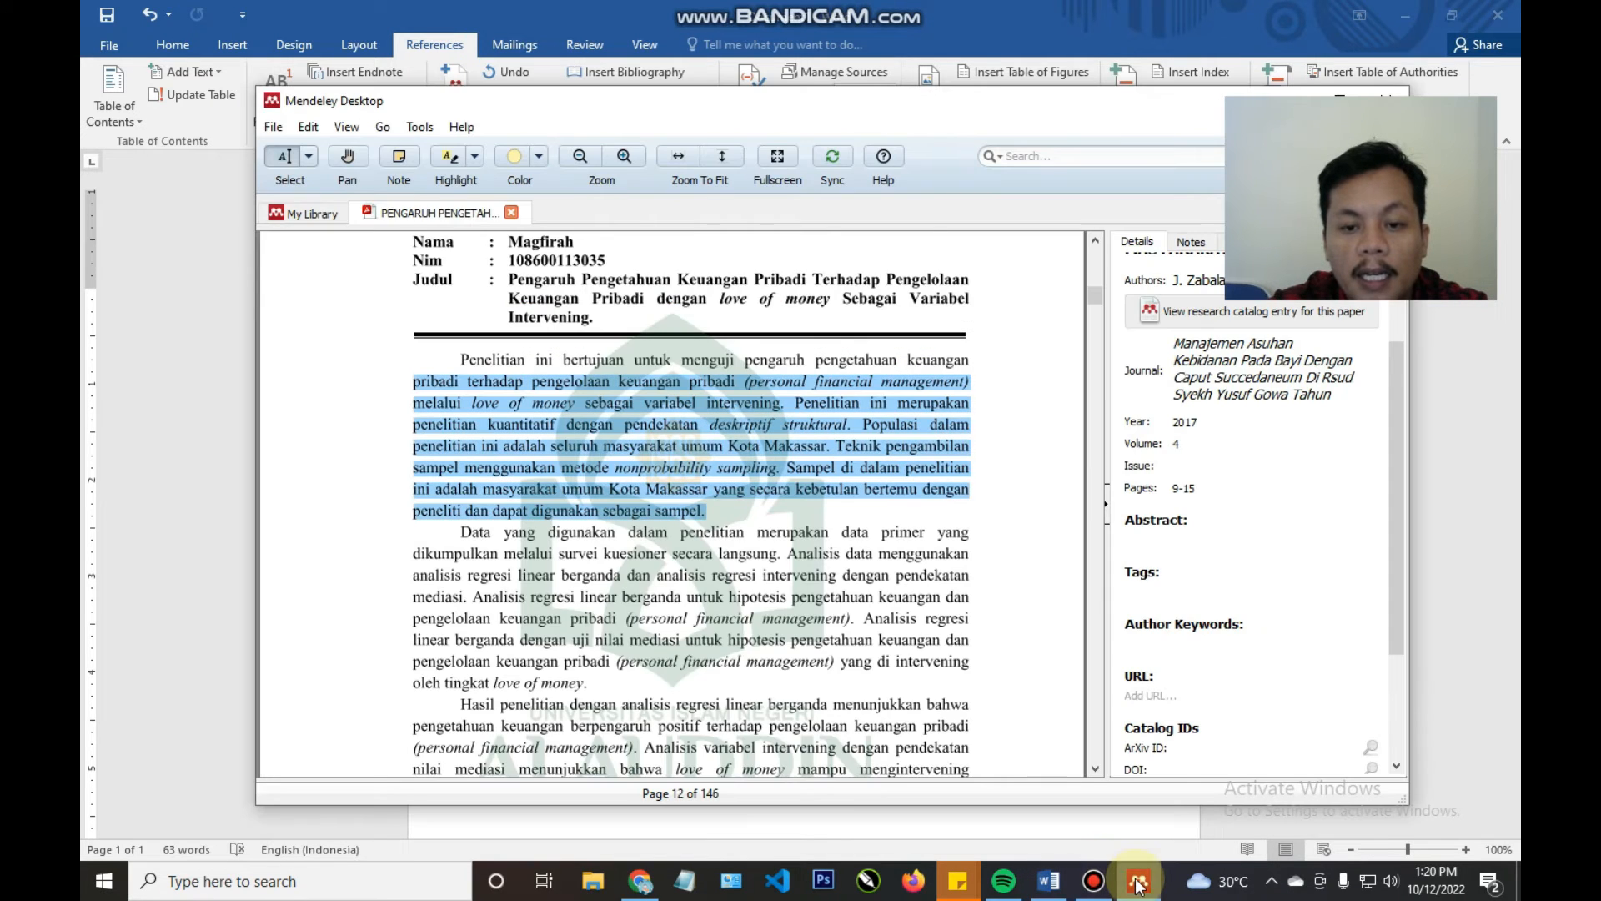
left_click(323, 215)
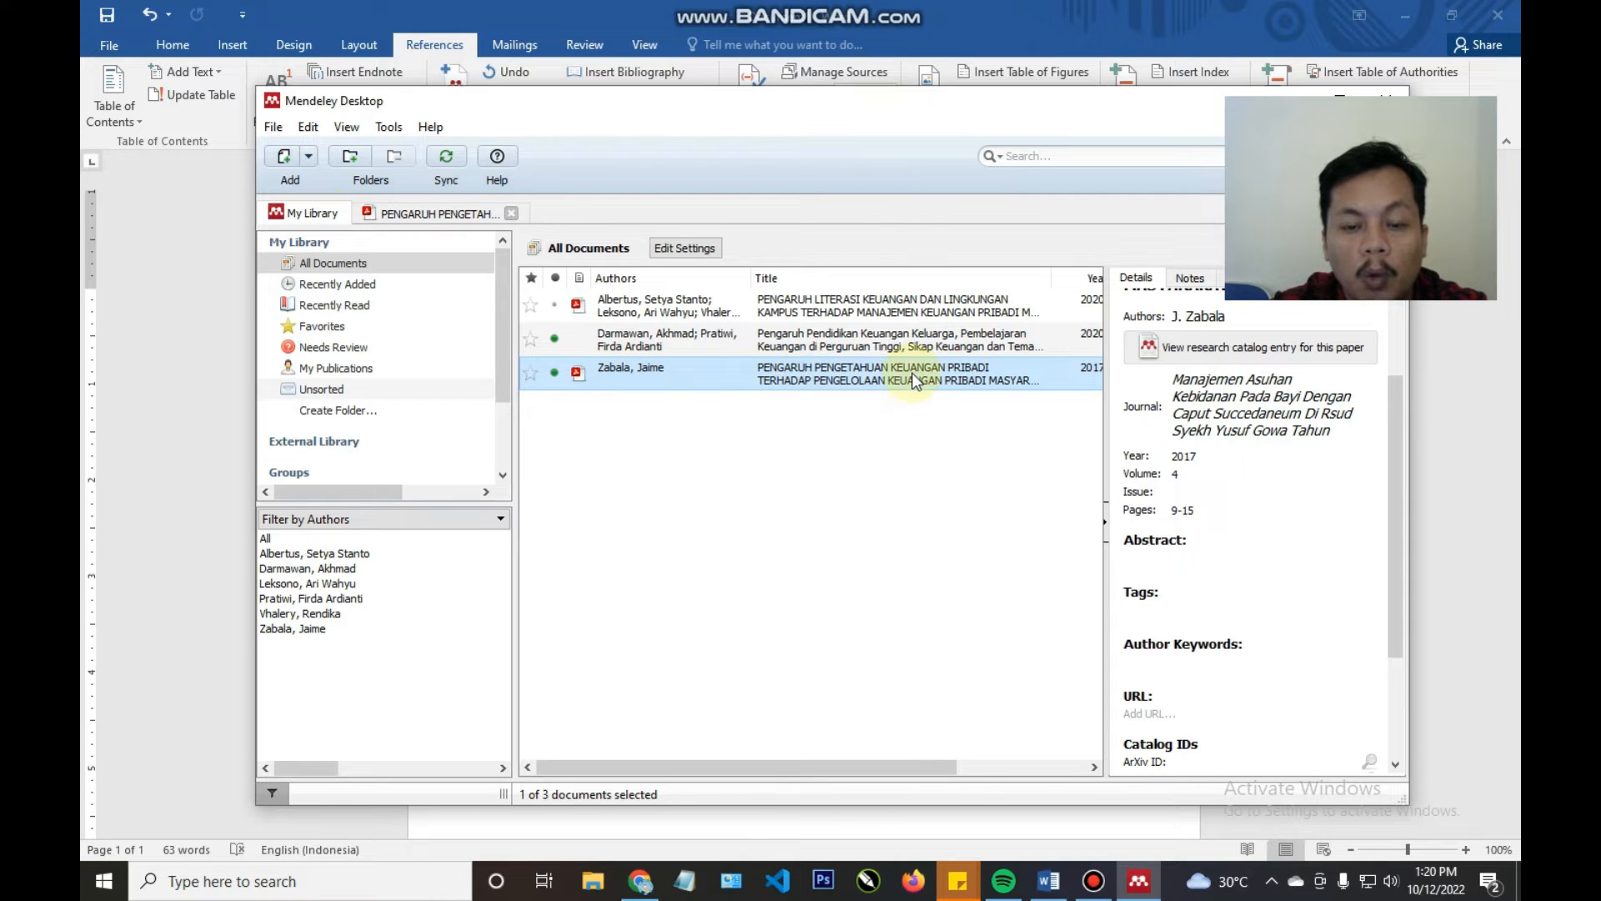
left_click(1053, 879)
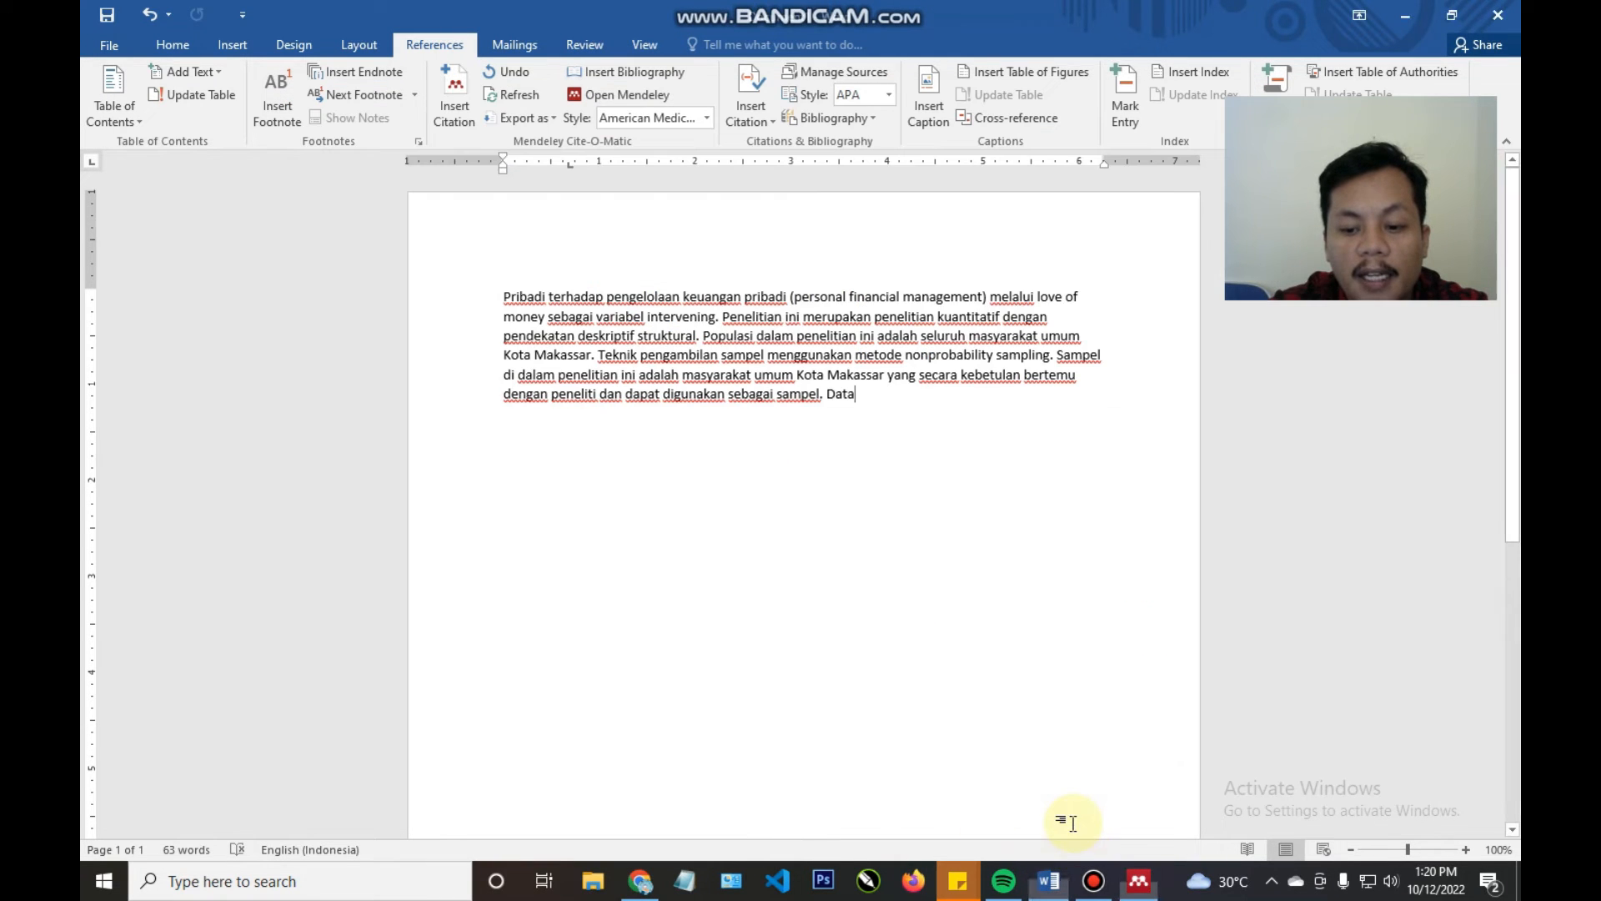
double_click(862, 399)
left_click(809, 416)
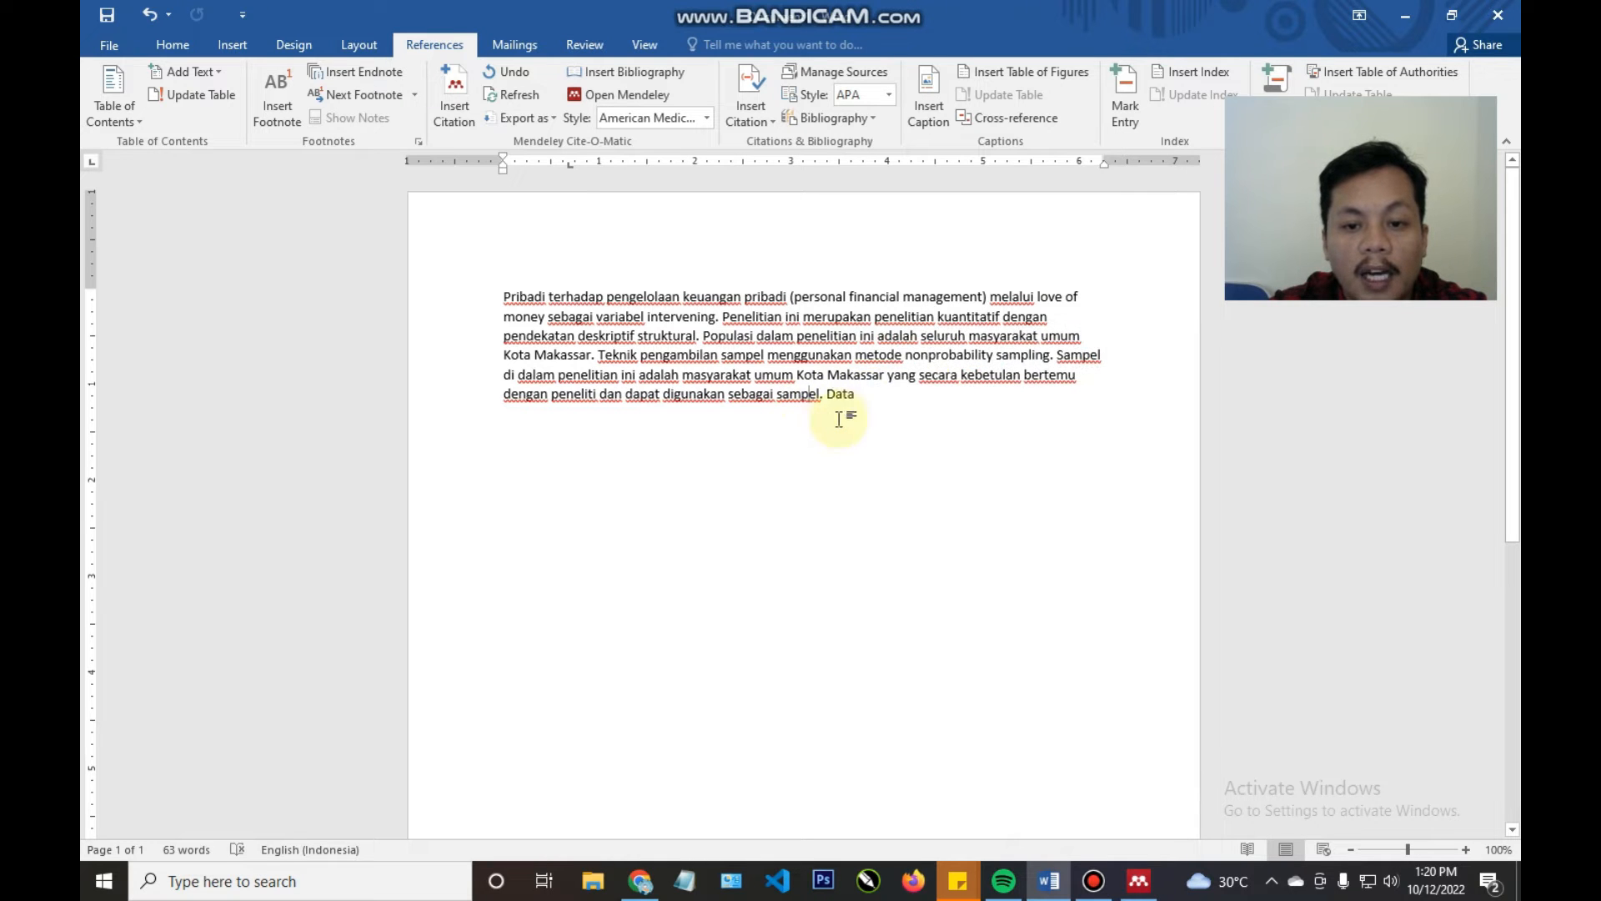
left_click(505, 296)
left_click(860, 394)
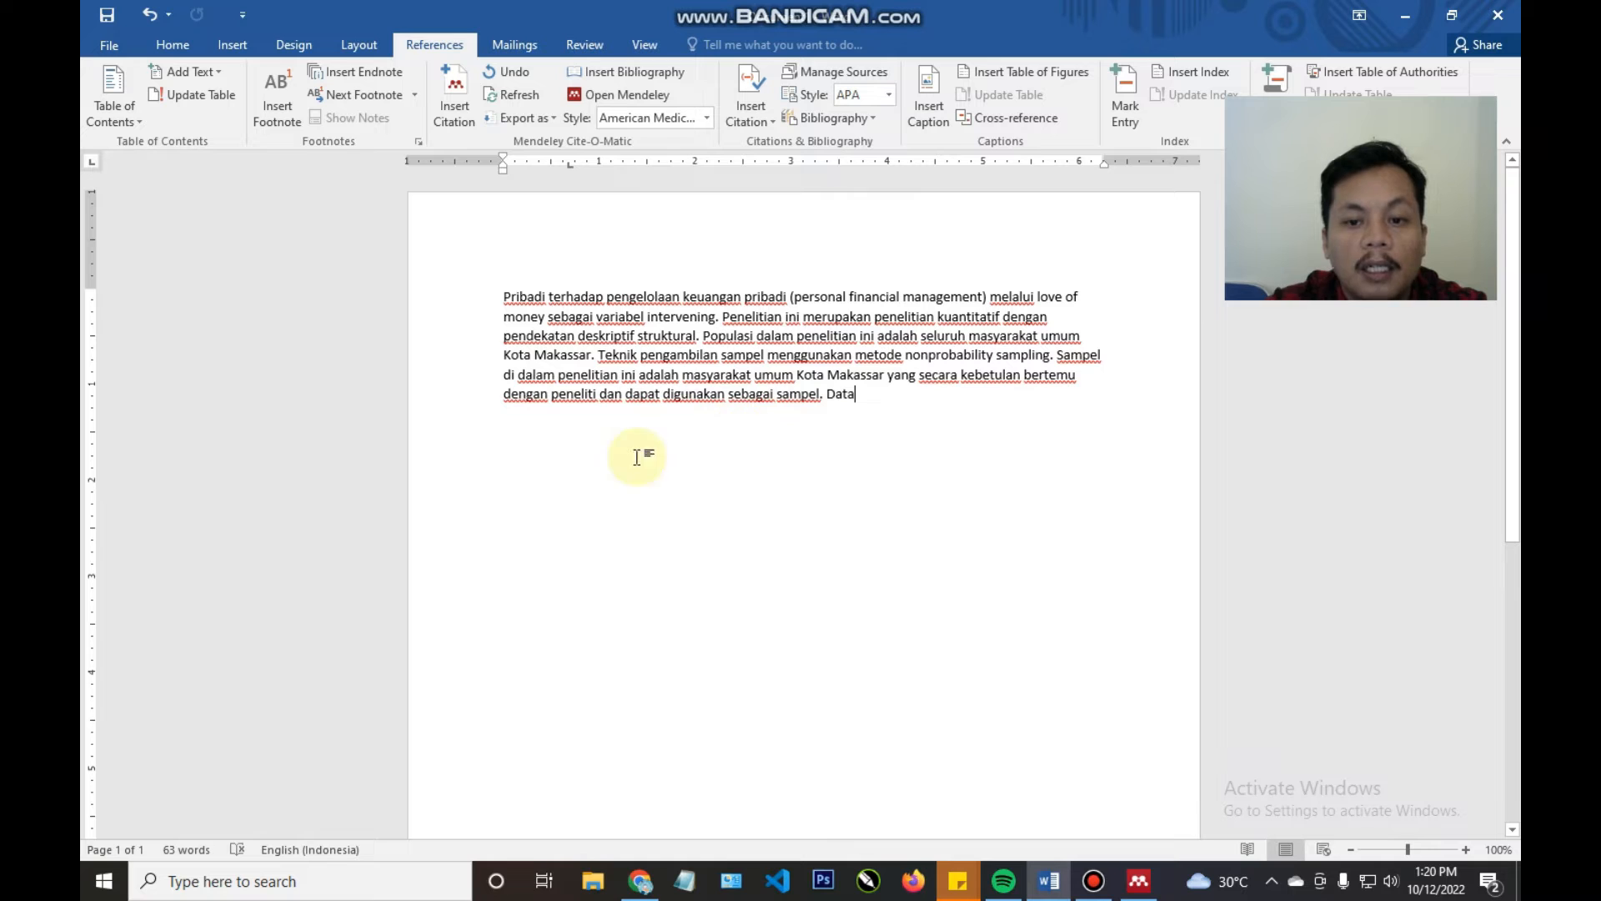
left_click(460, 100)
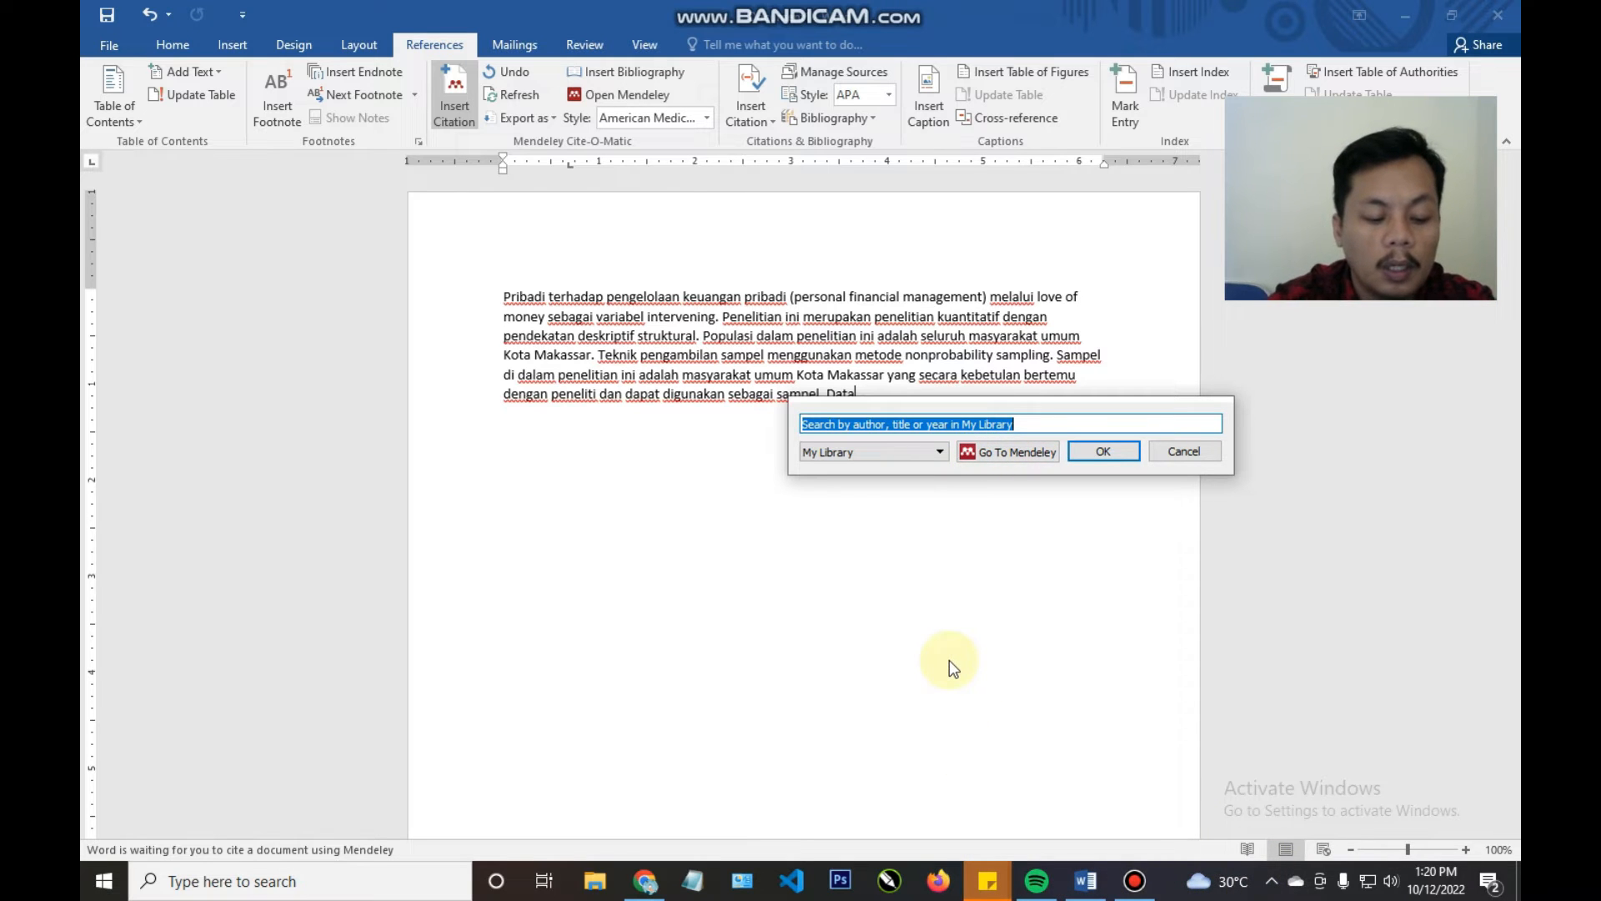
type("za")
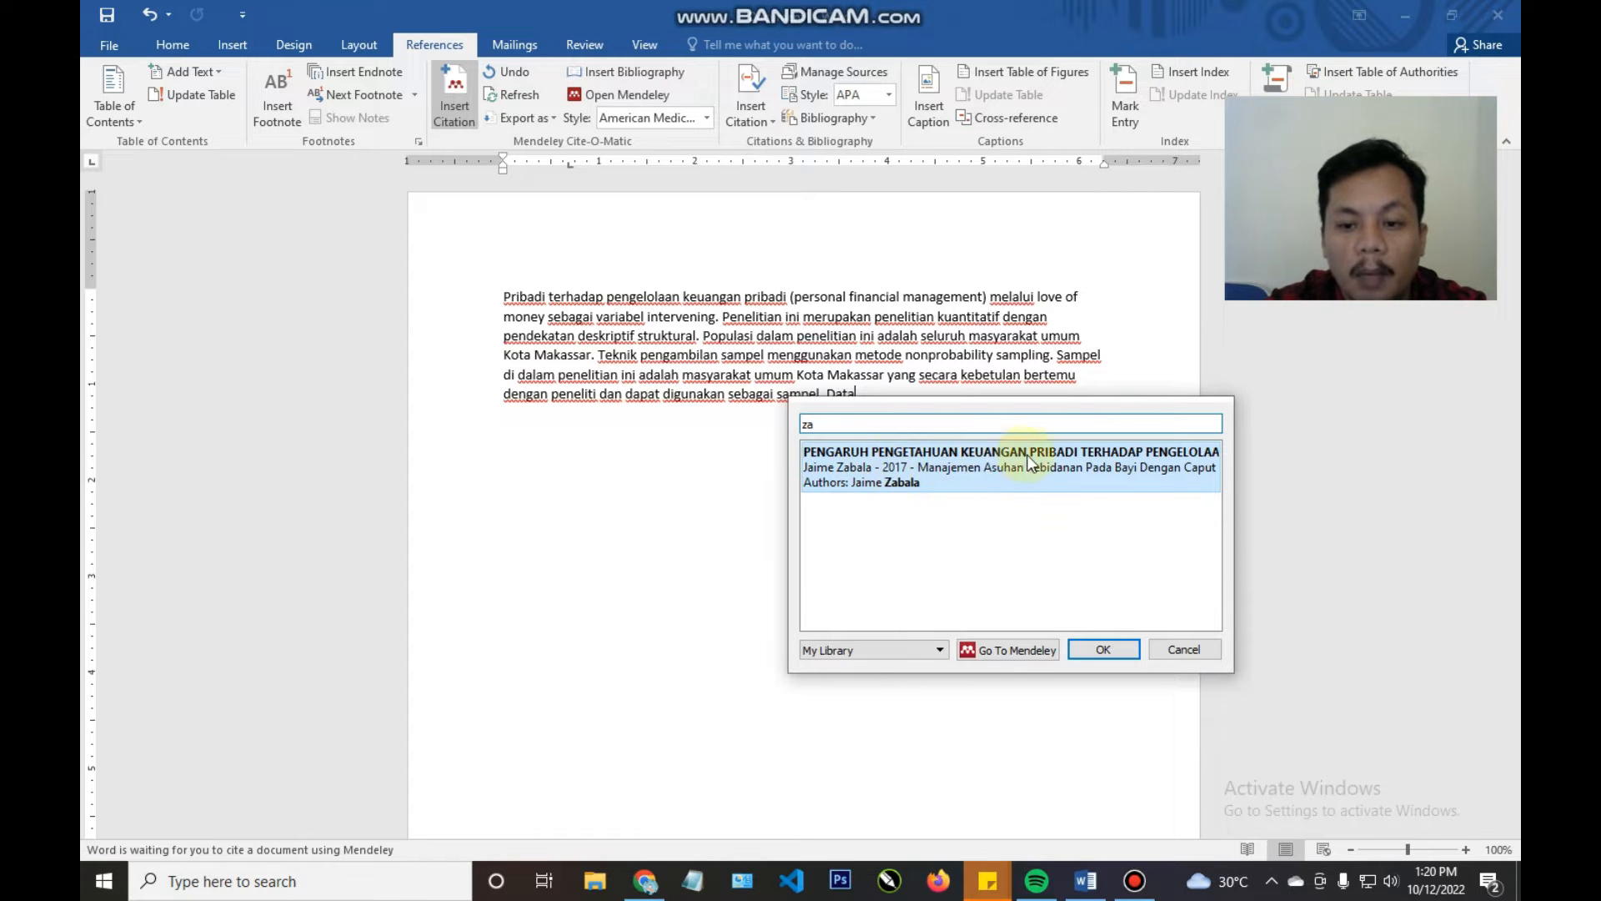
left_click(881, 457)
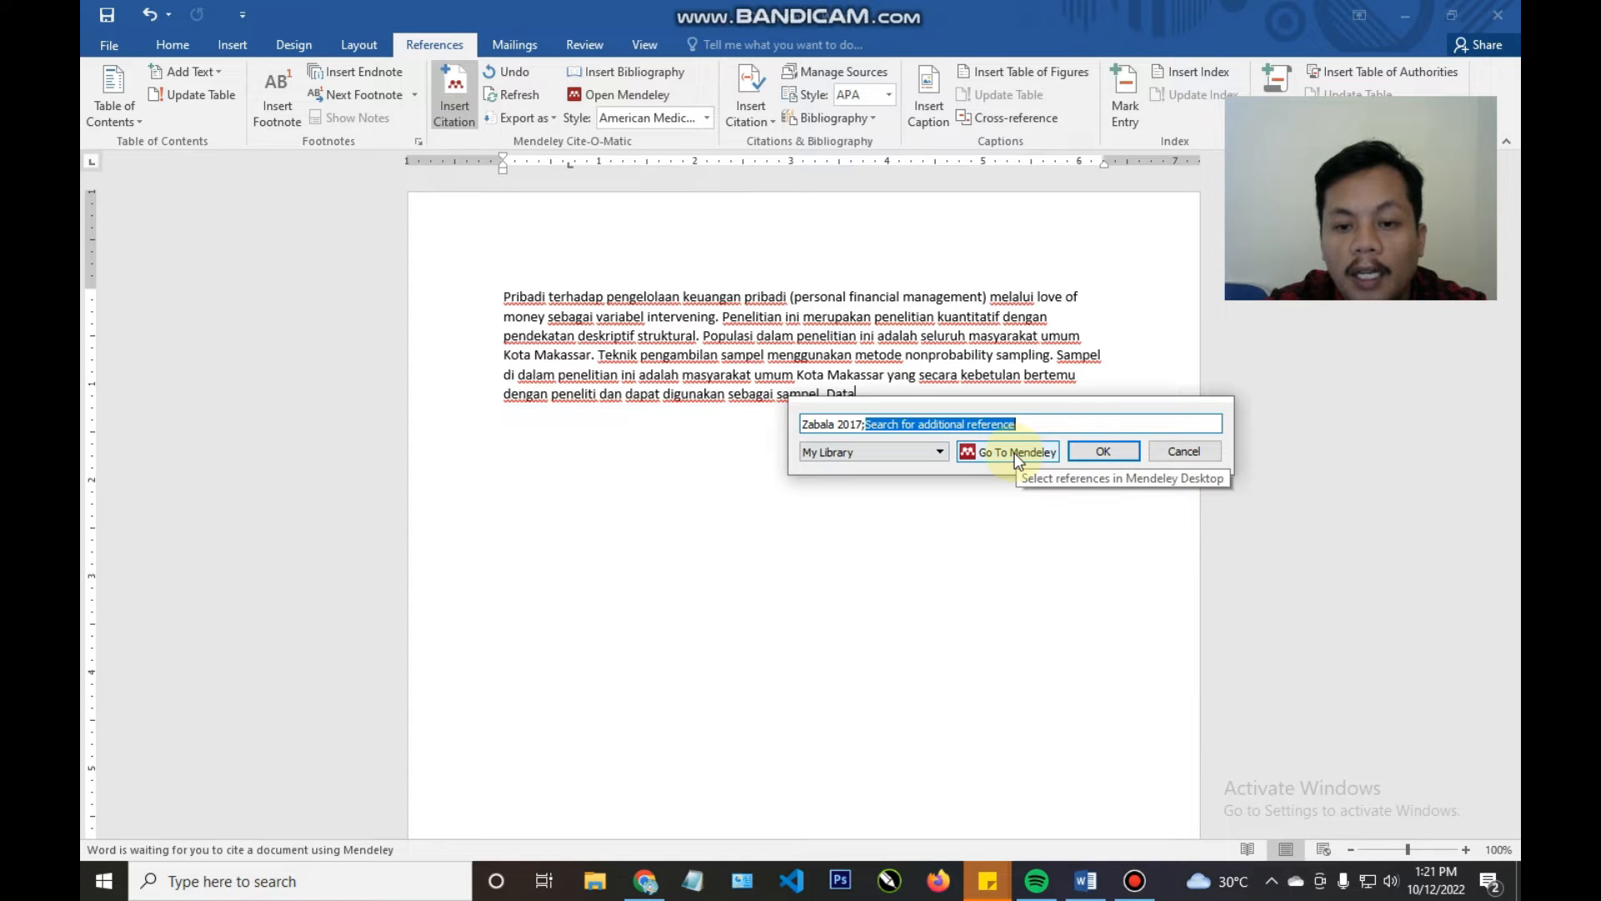
left_click(849, 423)
left_click(1184, 551)
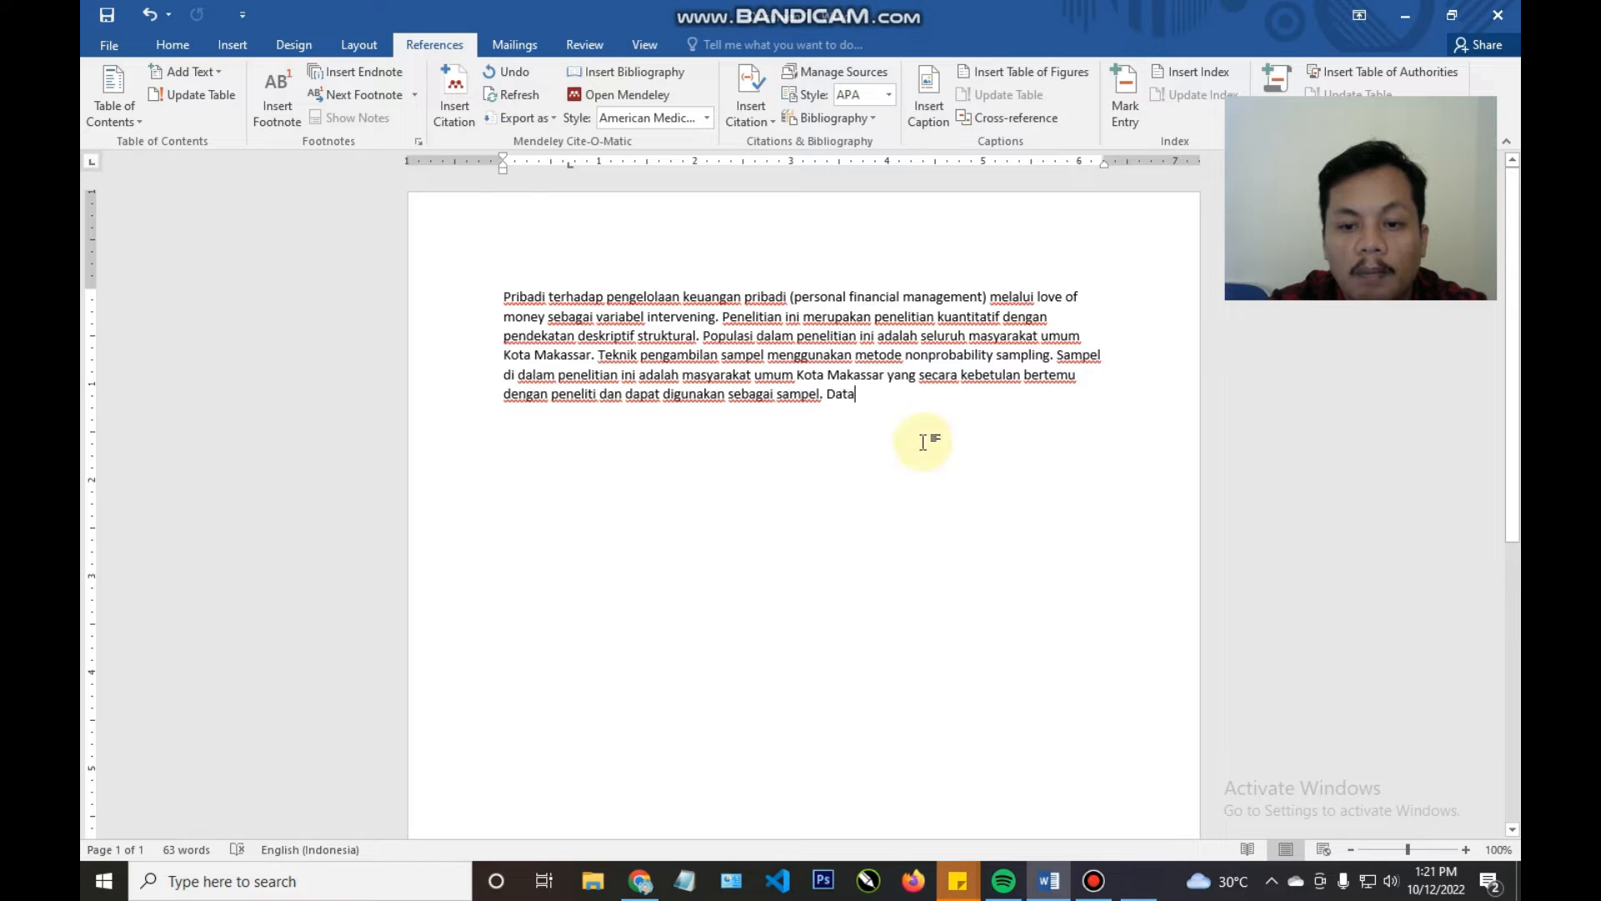
left_click(458, 104)
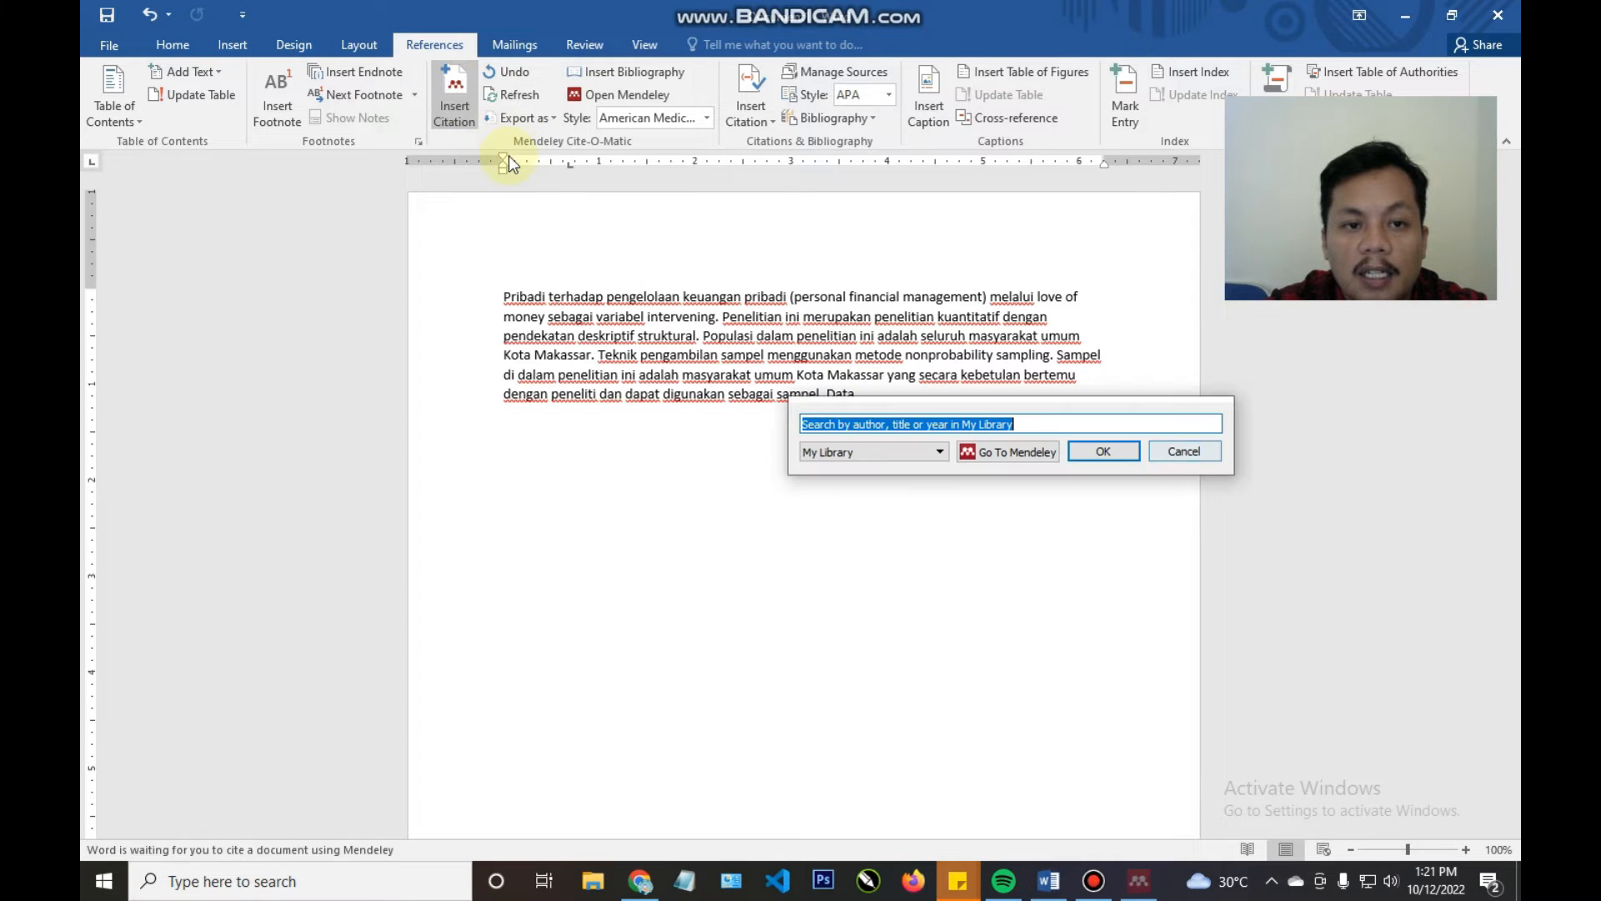
left_click(1168, 450)
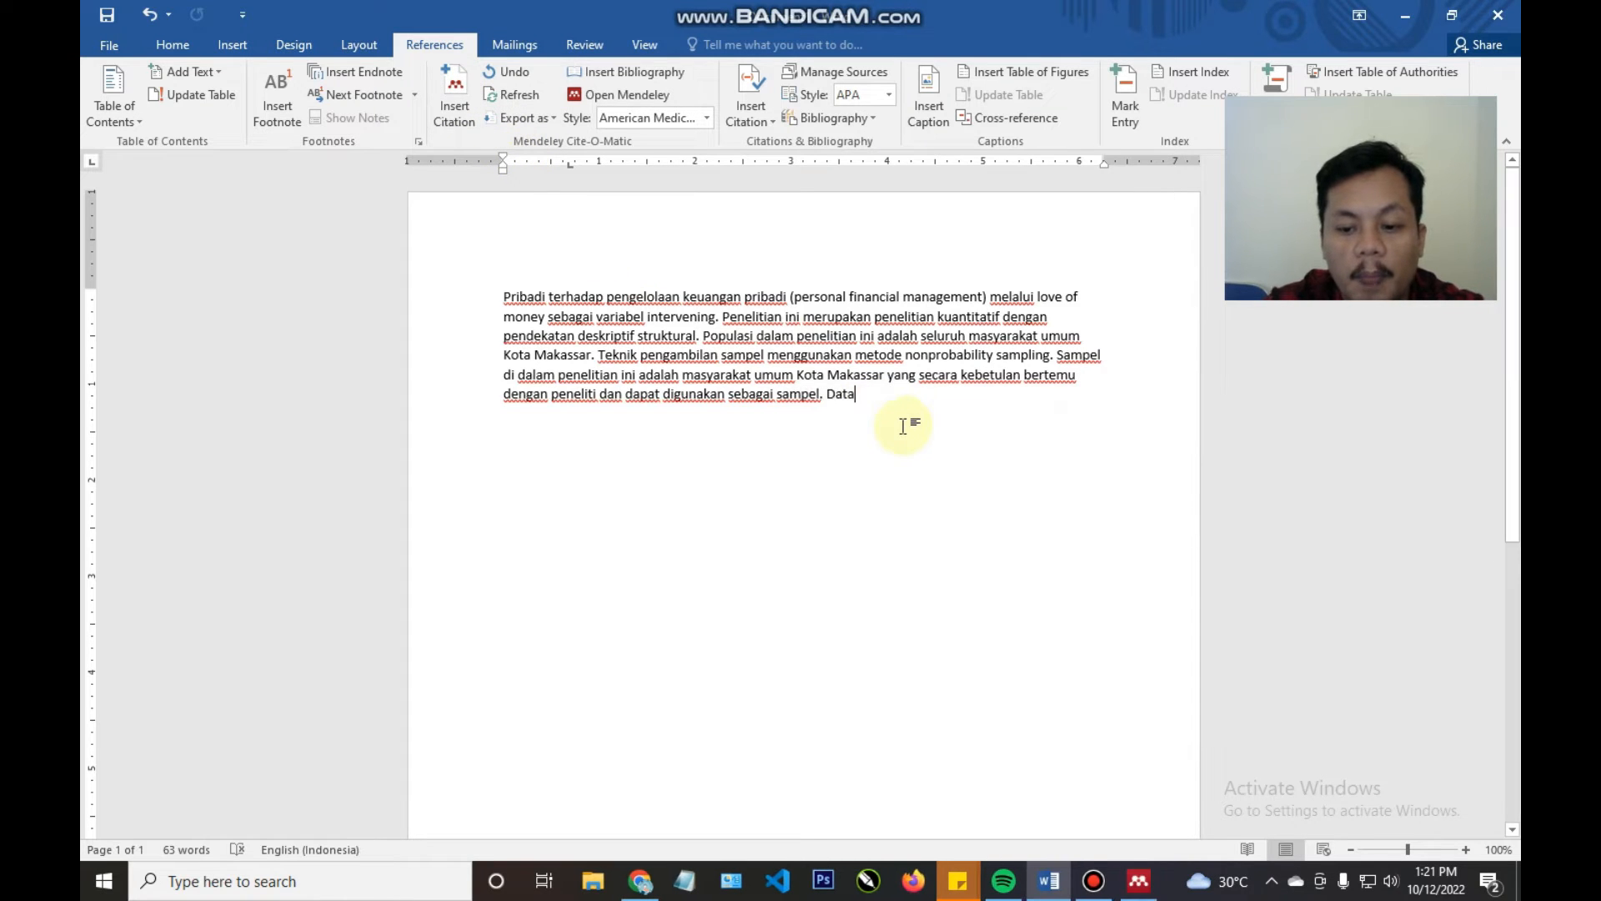
- Cite the 2017 paper on "Pengetahuan Keuangan Pribadi" after "Data" by choosing it in the Mendeley Desktop library
left_click(866, 397)
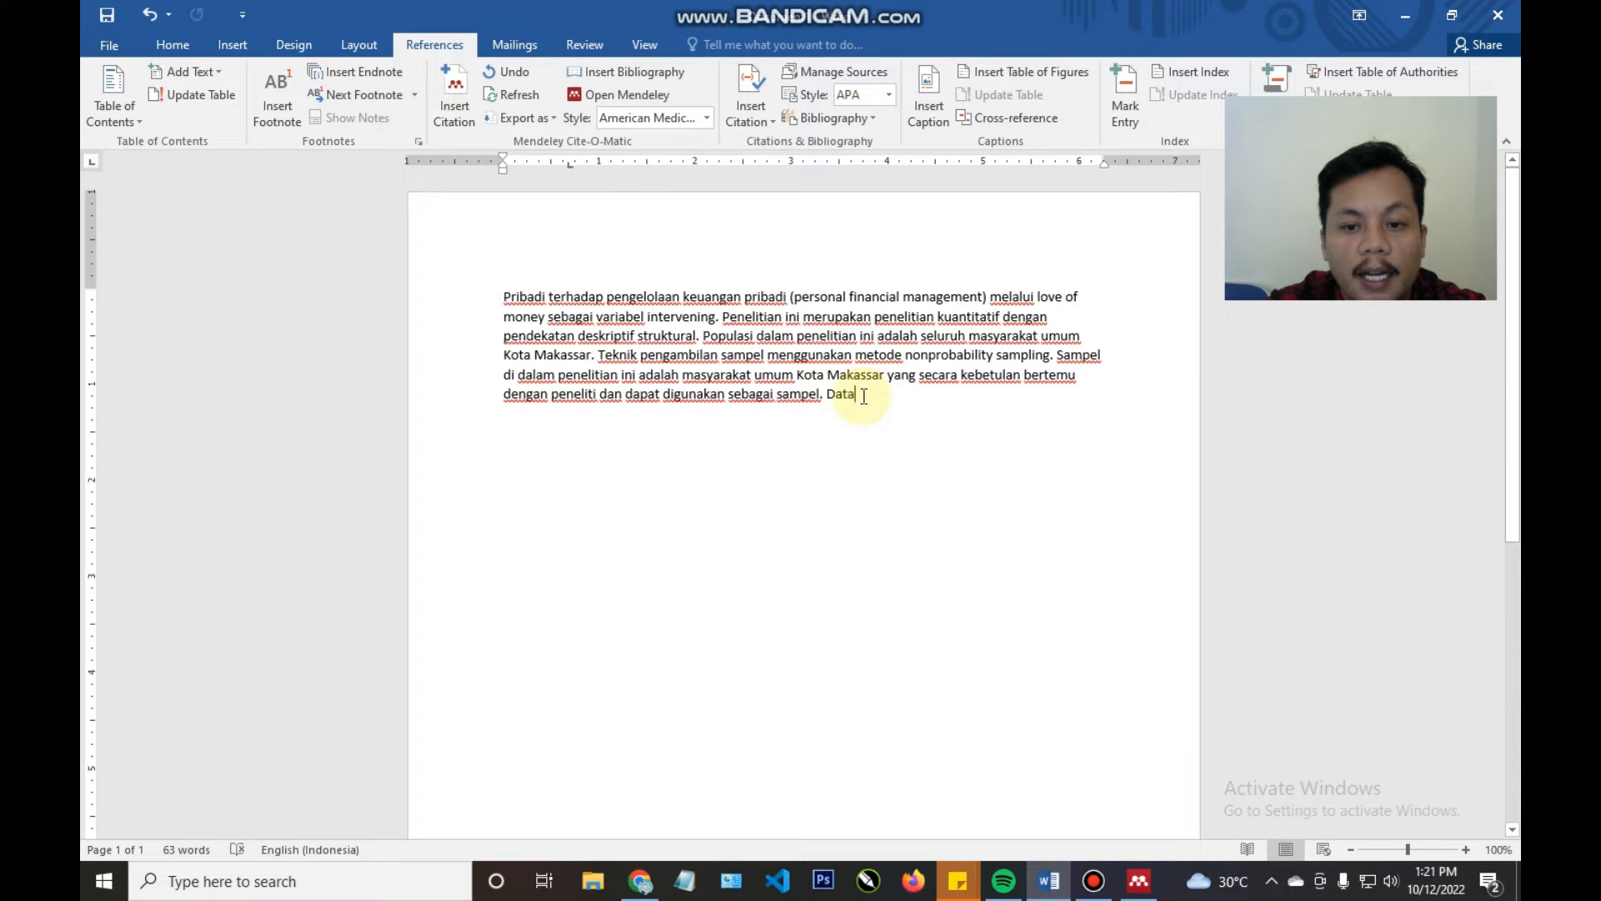
left_click(454, 106)
left_click(998, 453)
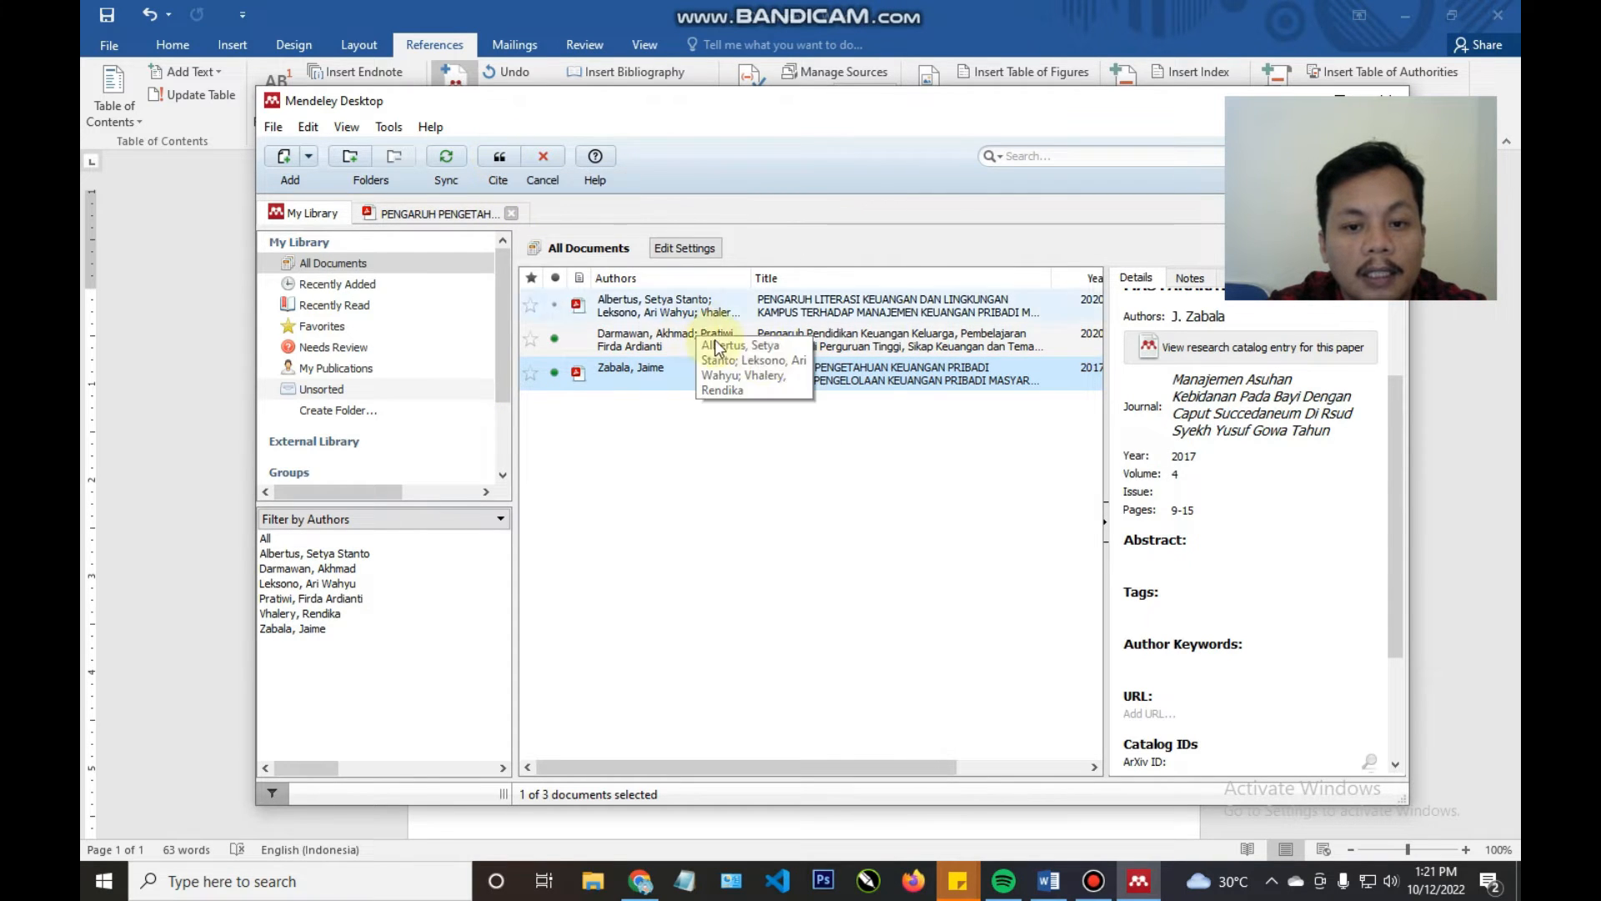
left_click(500, 157)
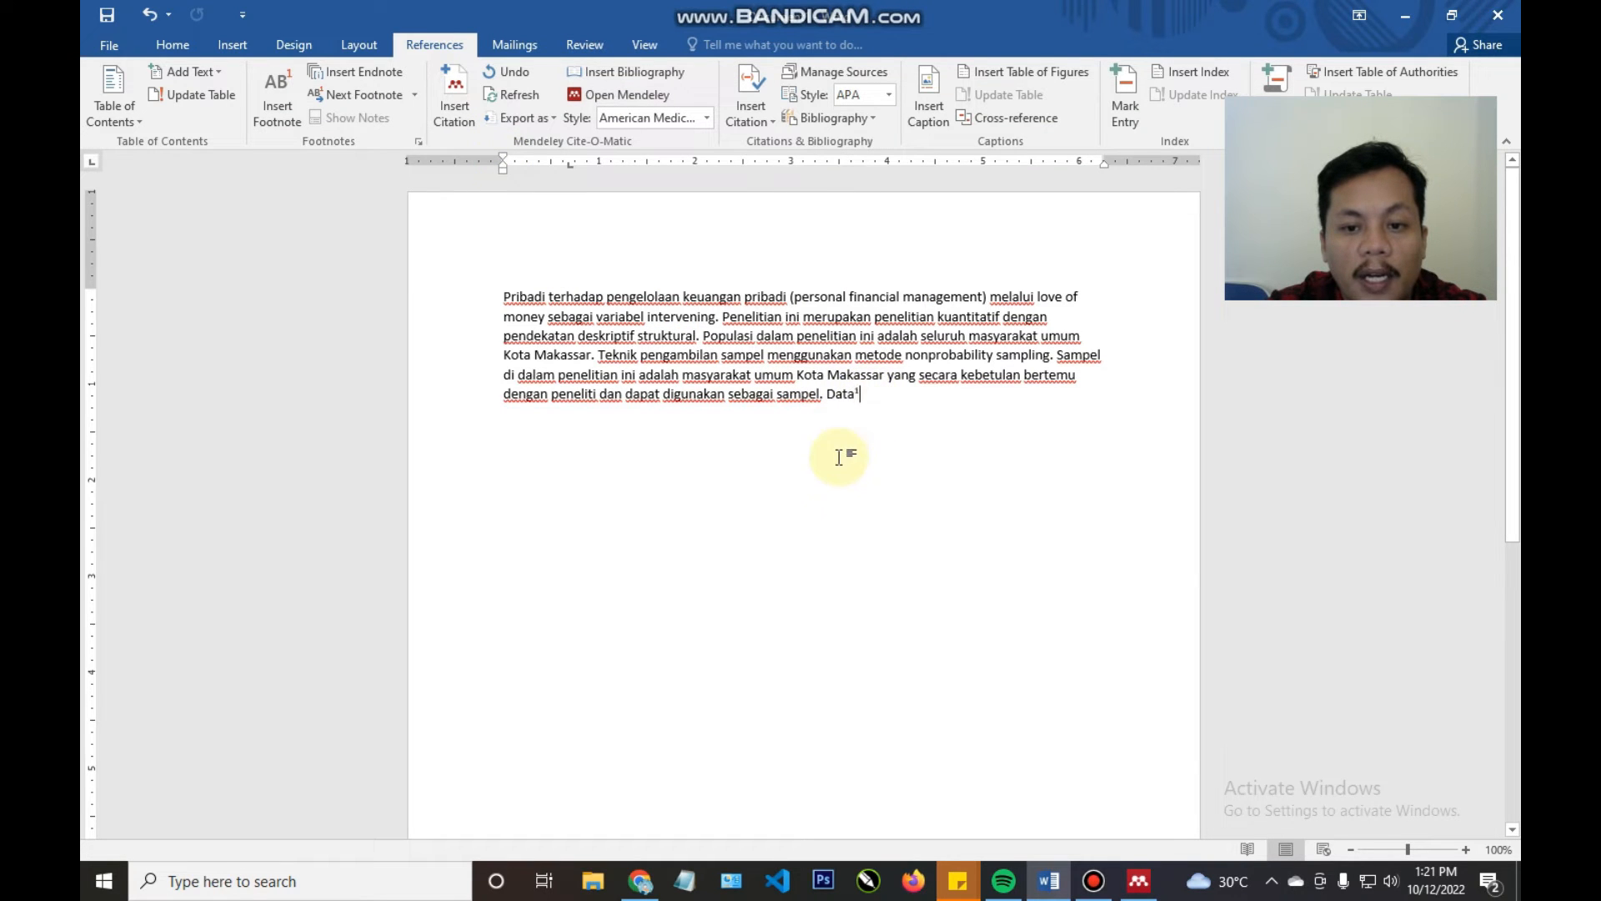
scroll(804, 546, "down", 10)
scroll(776, 533, "up", 10)
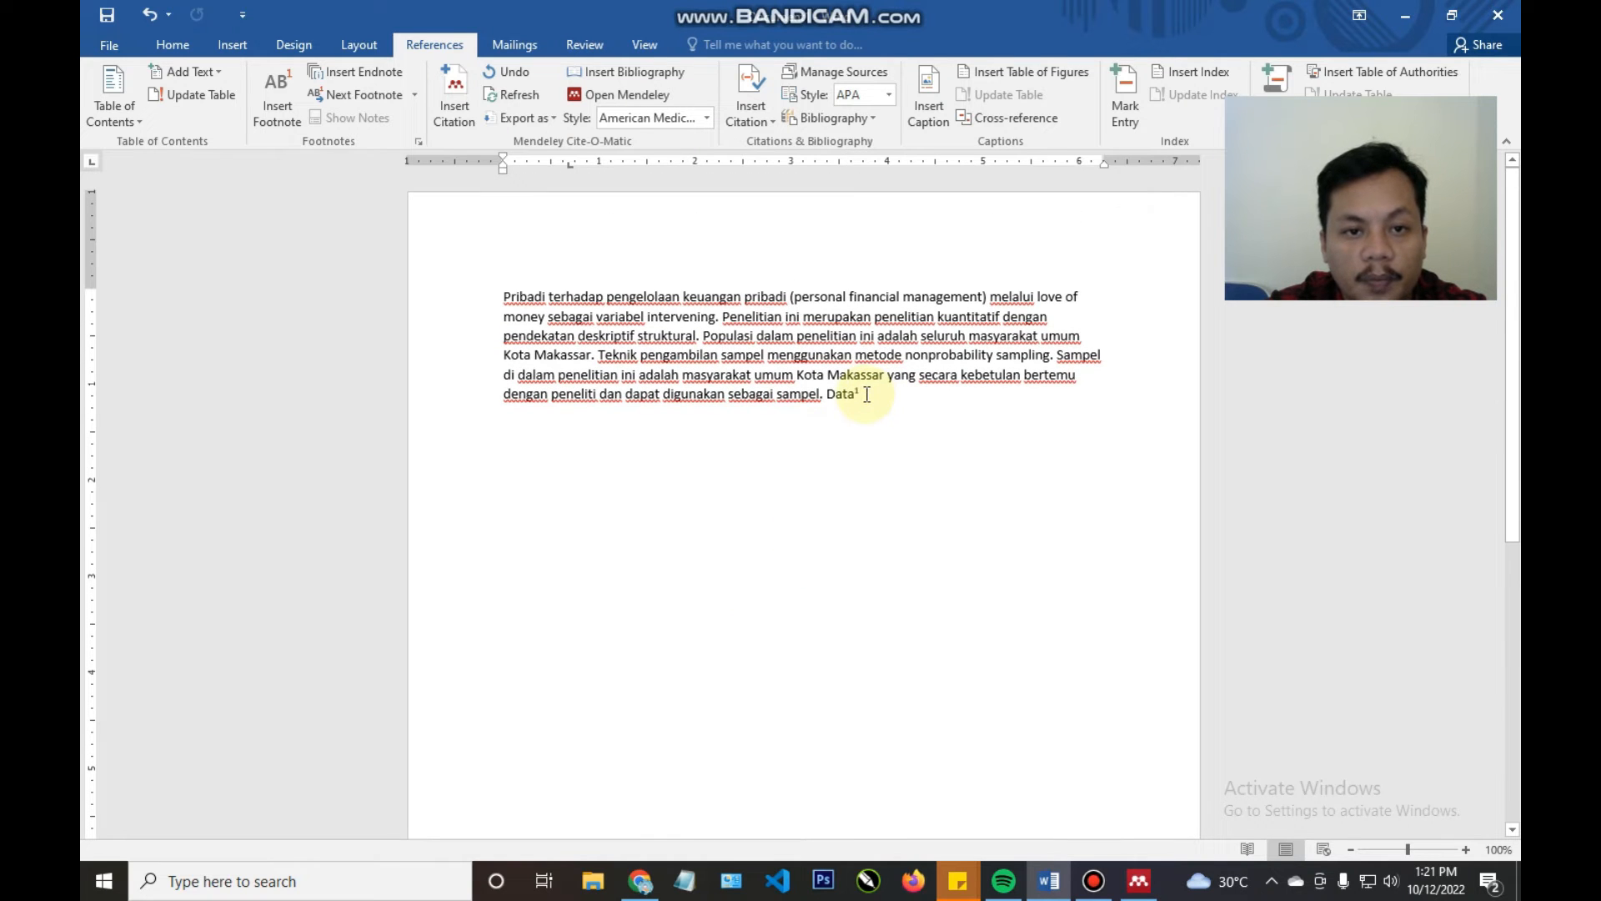
- Try the American Political Science Association and American Psychological Association 7th edition citation styles on the inserted citation
left_click(707, 120)
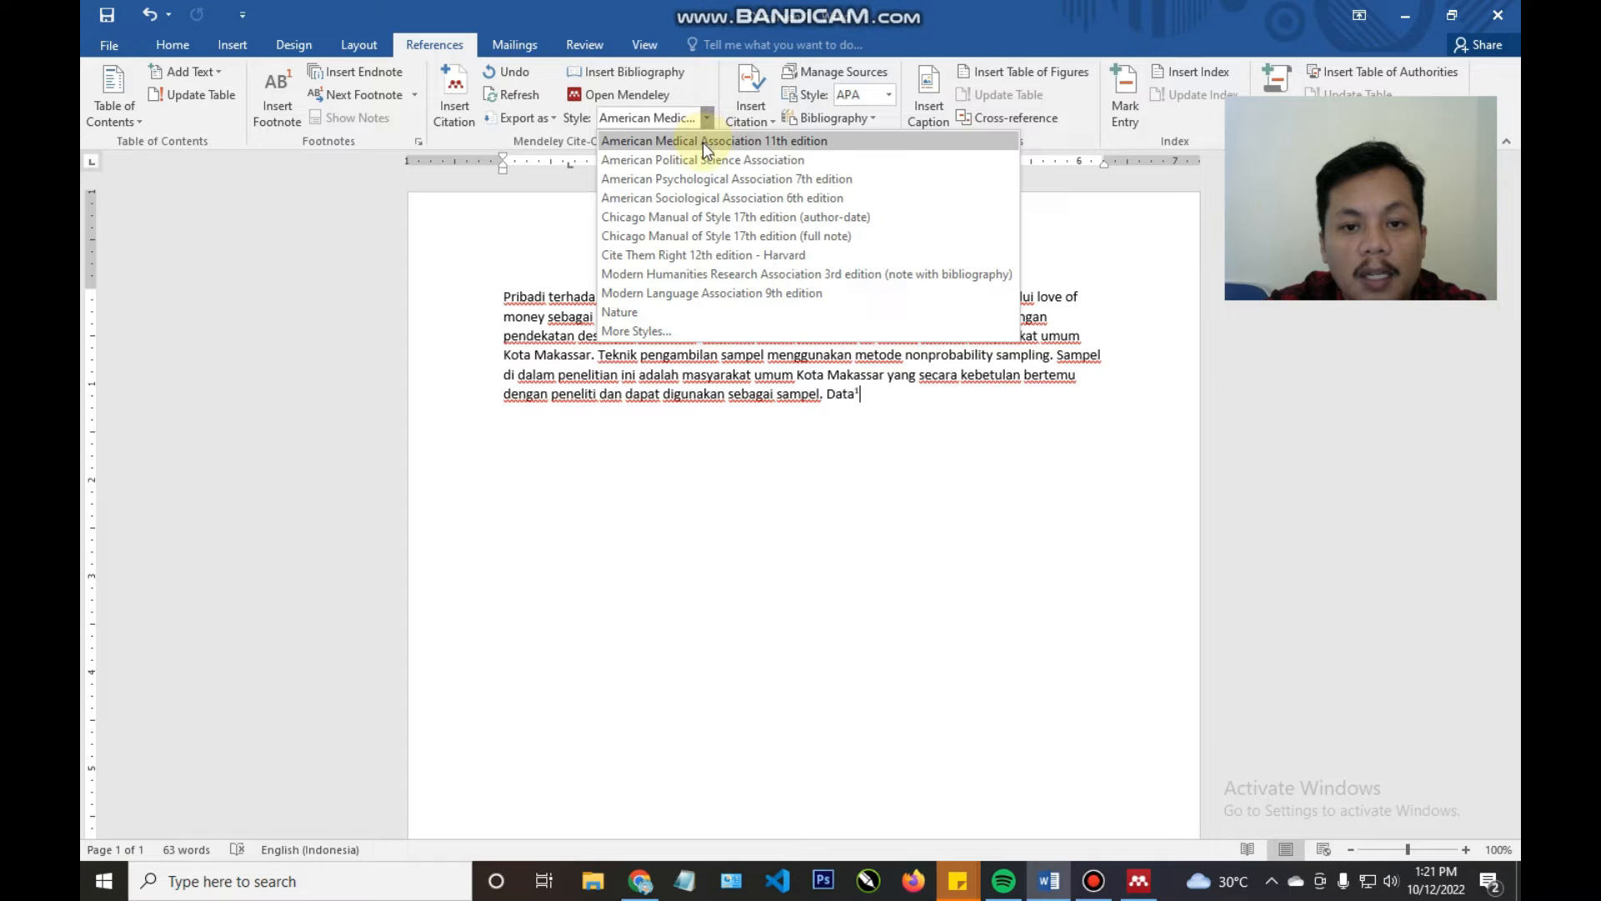
left_click(705, 160)
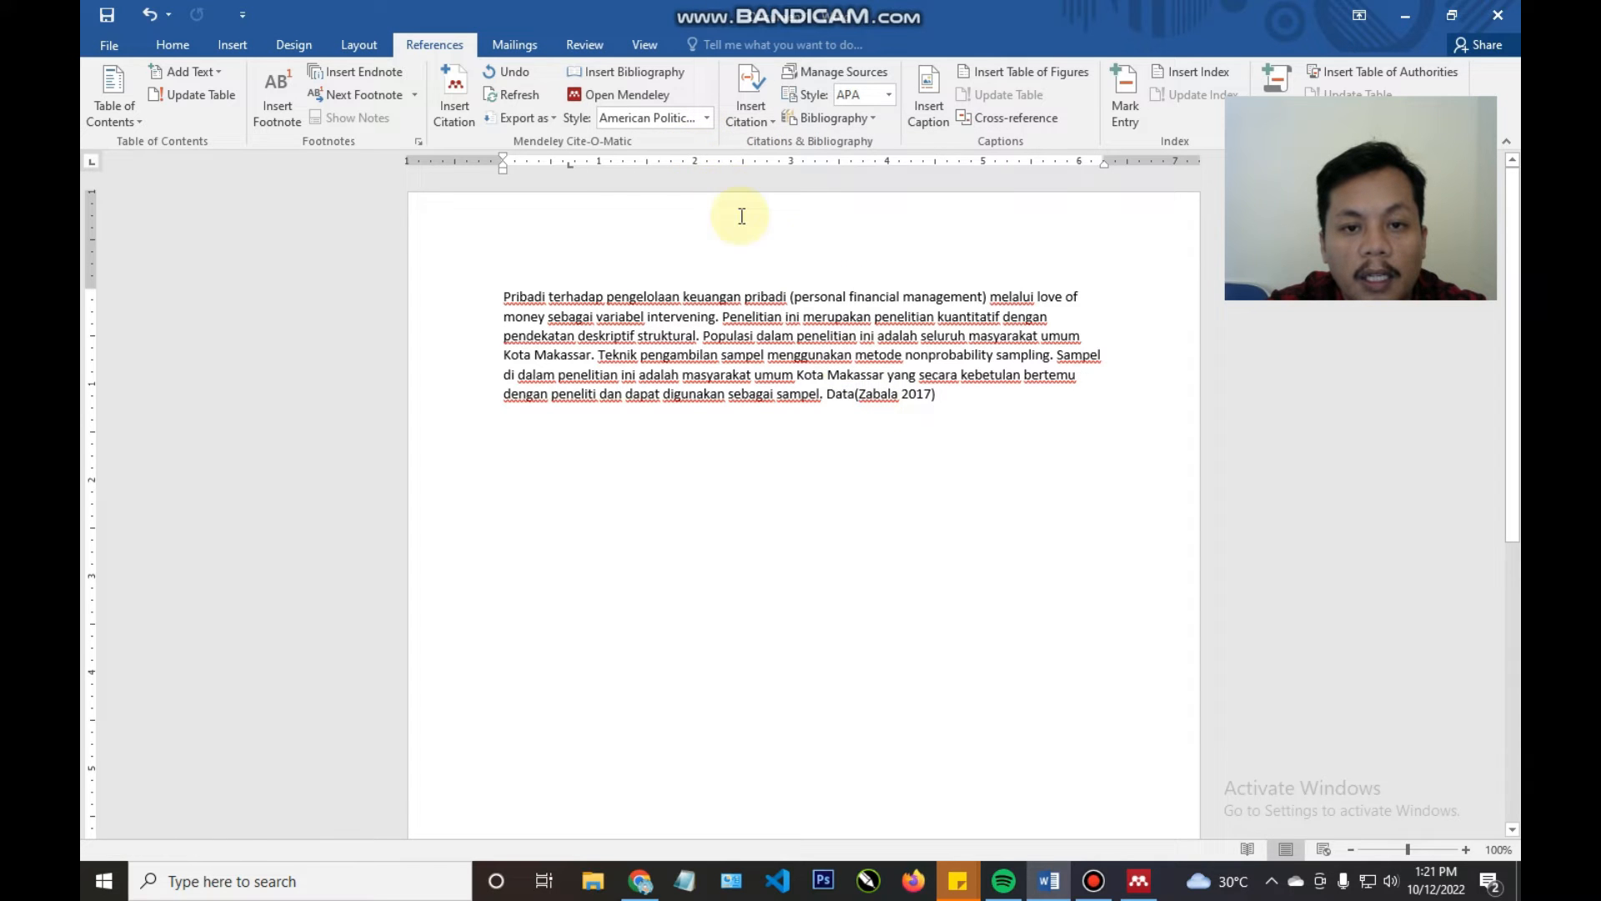
left_click(706, 118)
left_click(709, 176)
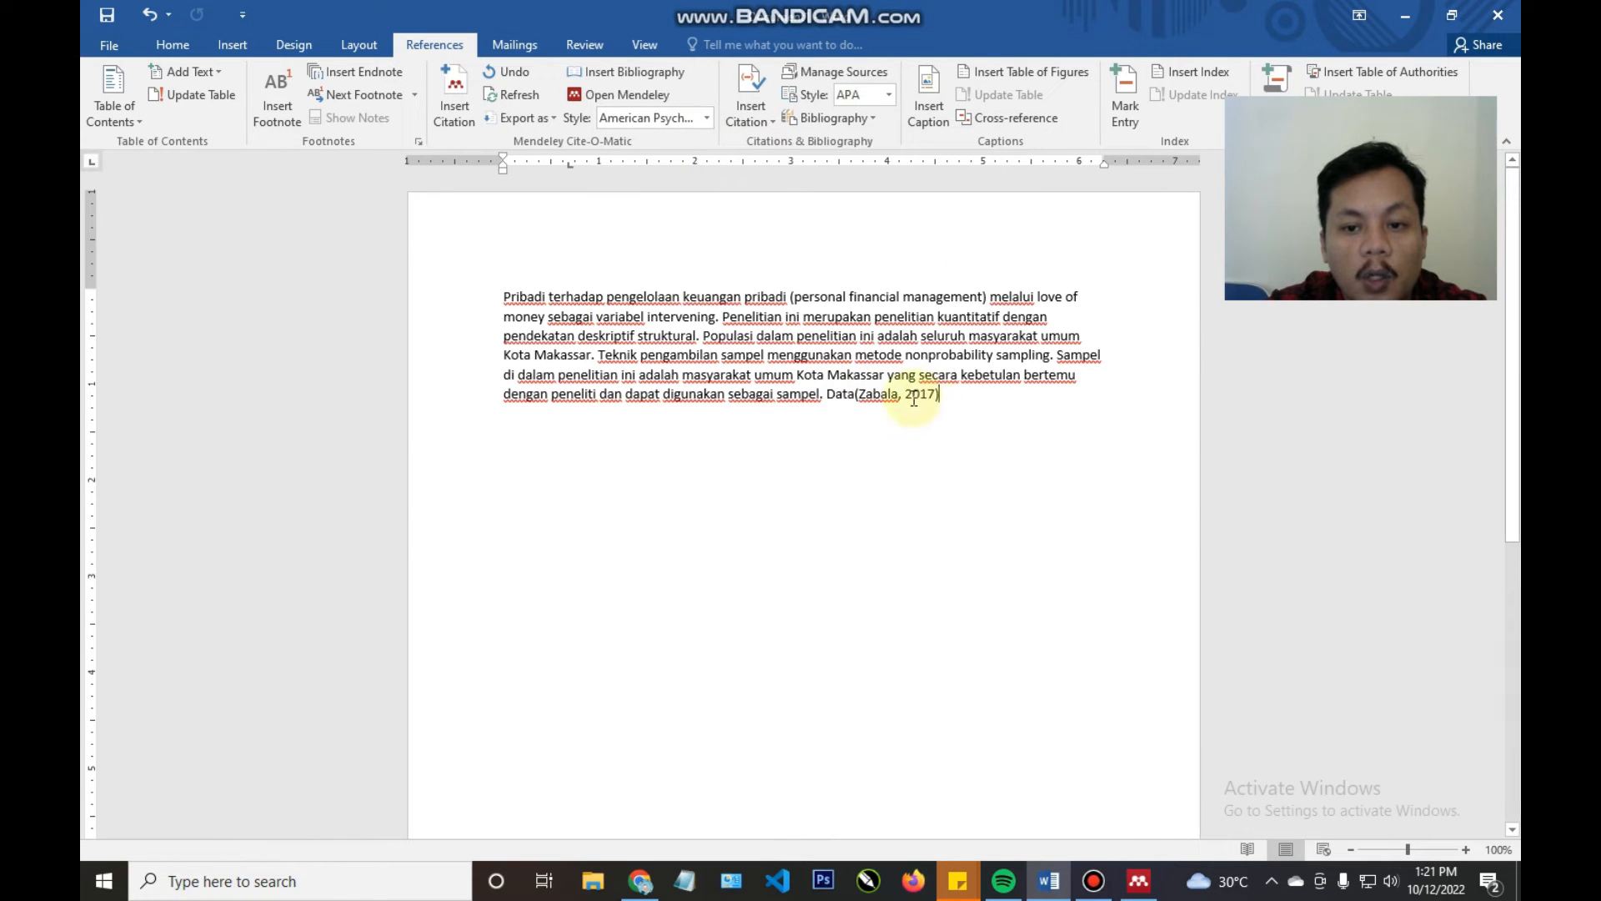
- Set the Mendeley citation style to American Sociological Association 6th edition
left_click(707, 117)
left_click(718, 191)
left_click(707, 119)
left_click(688, 204)
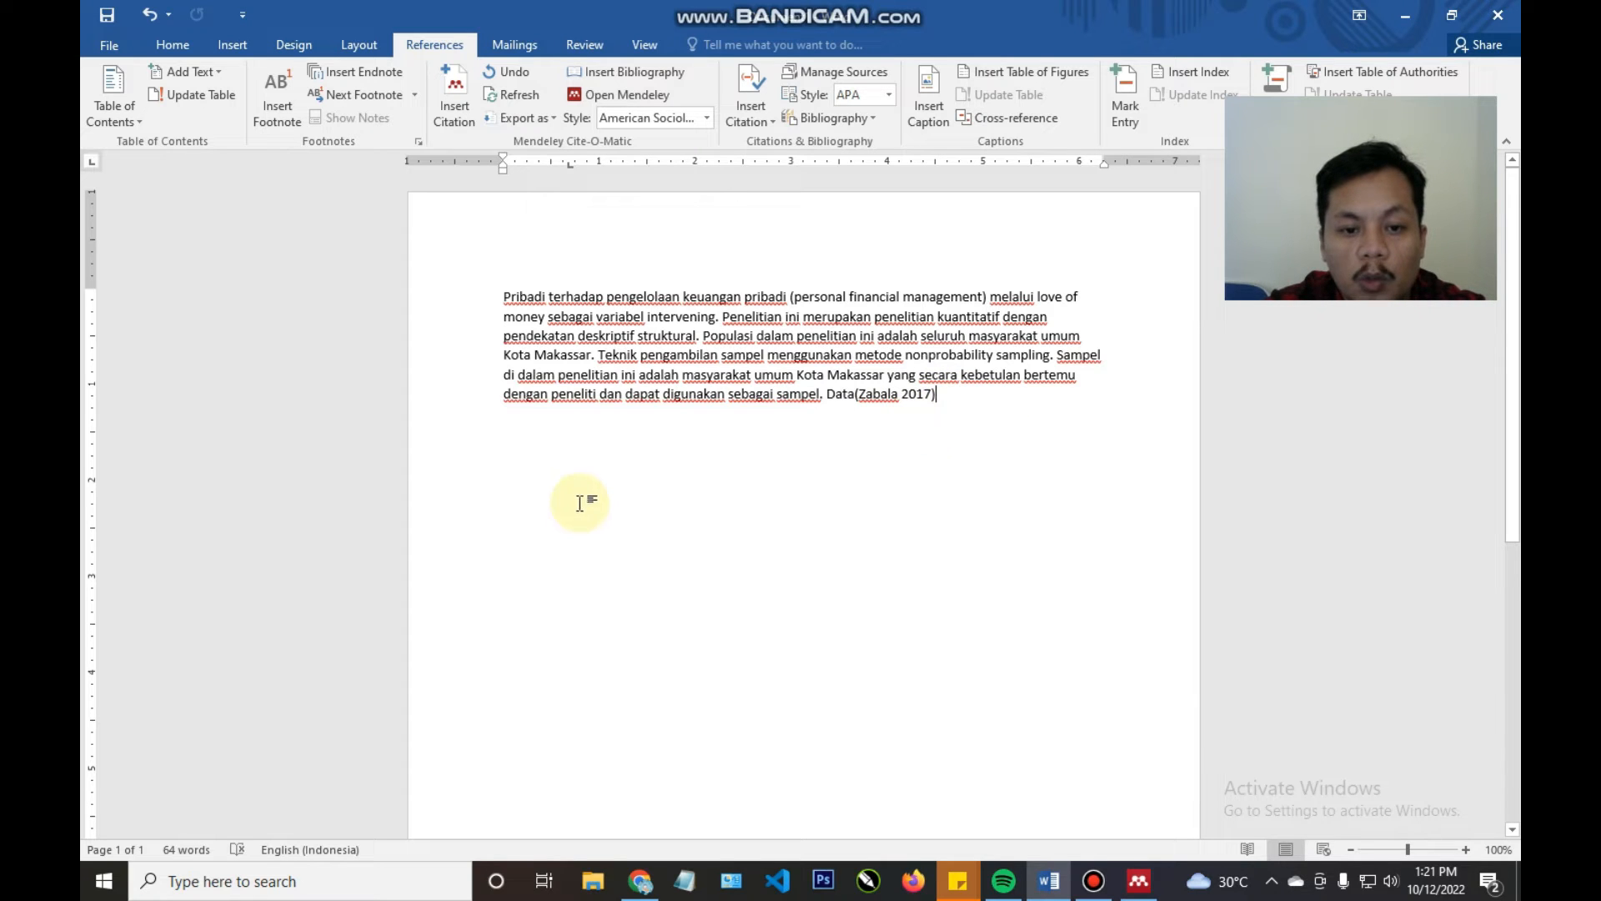
left_click(552, 495)
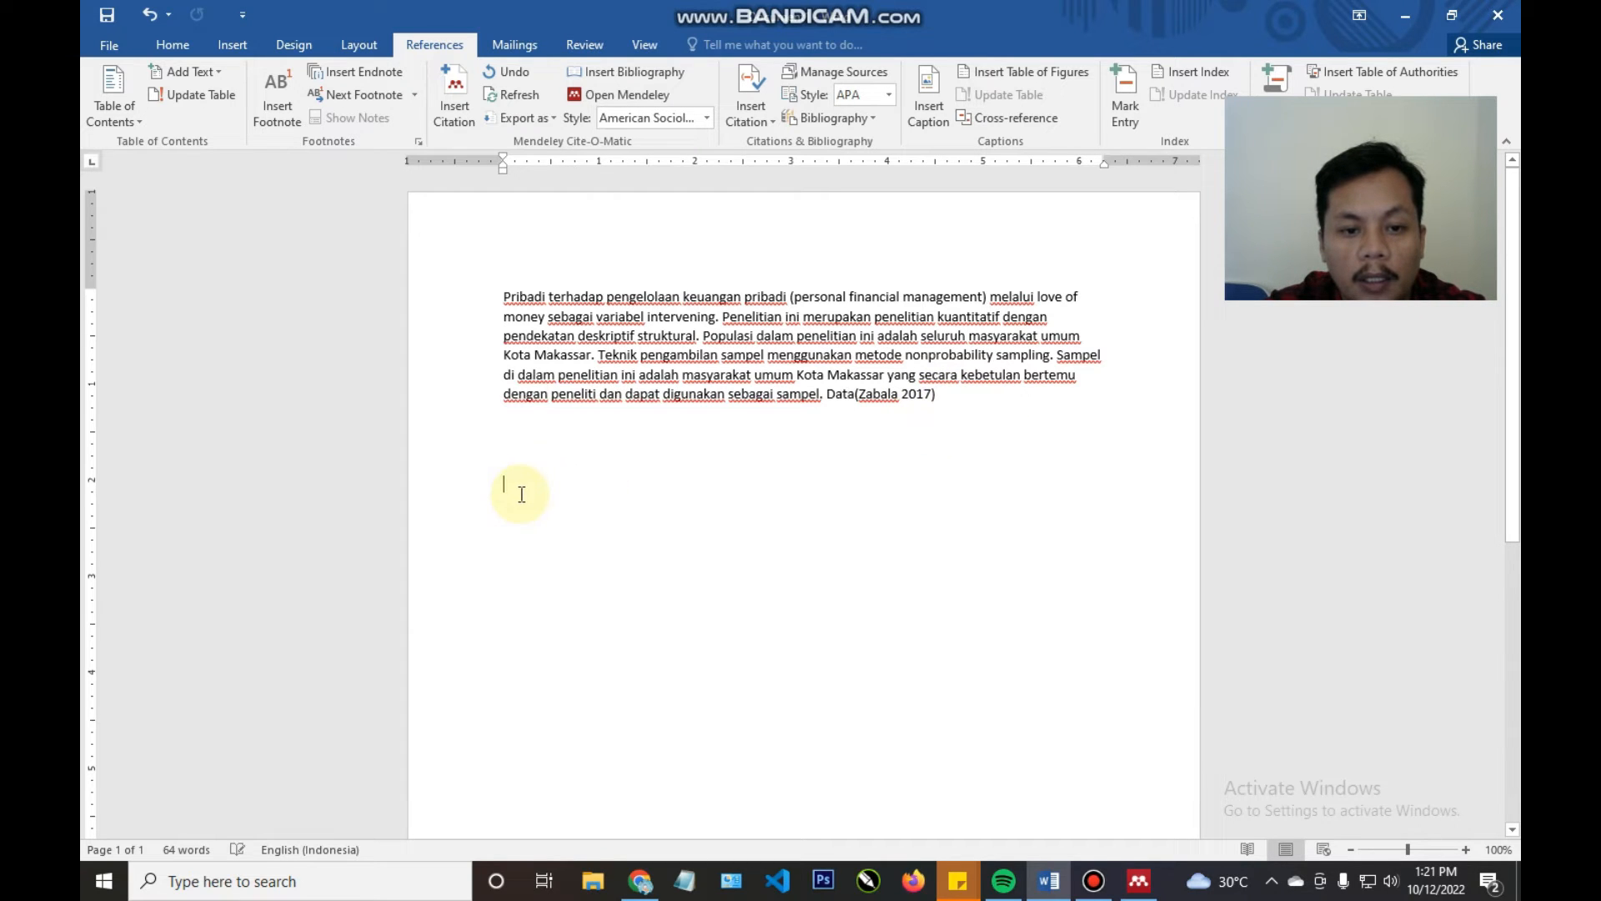
left_click(891, 394)
key("ctrl+z")
left_click(952, 398)
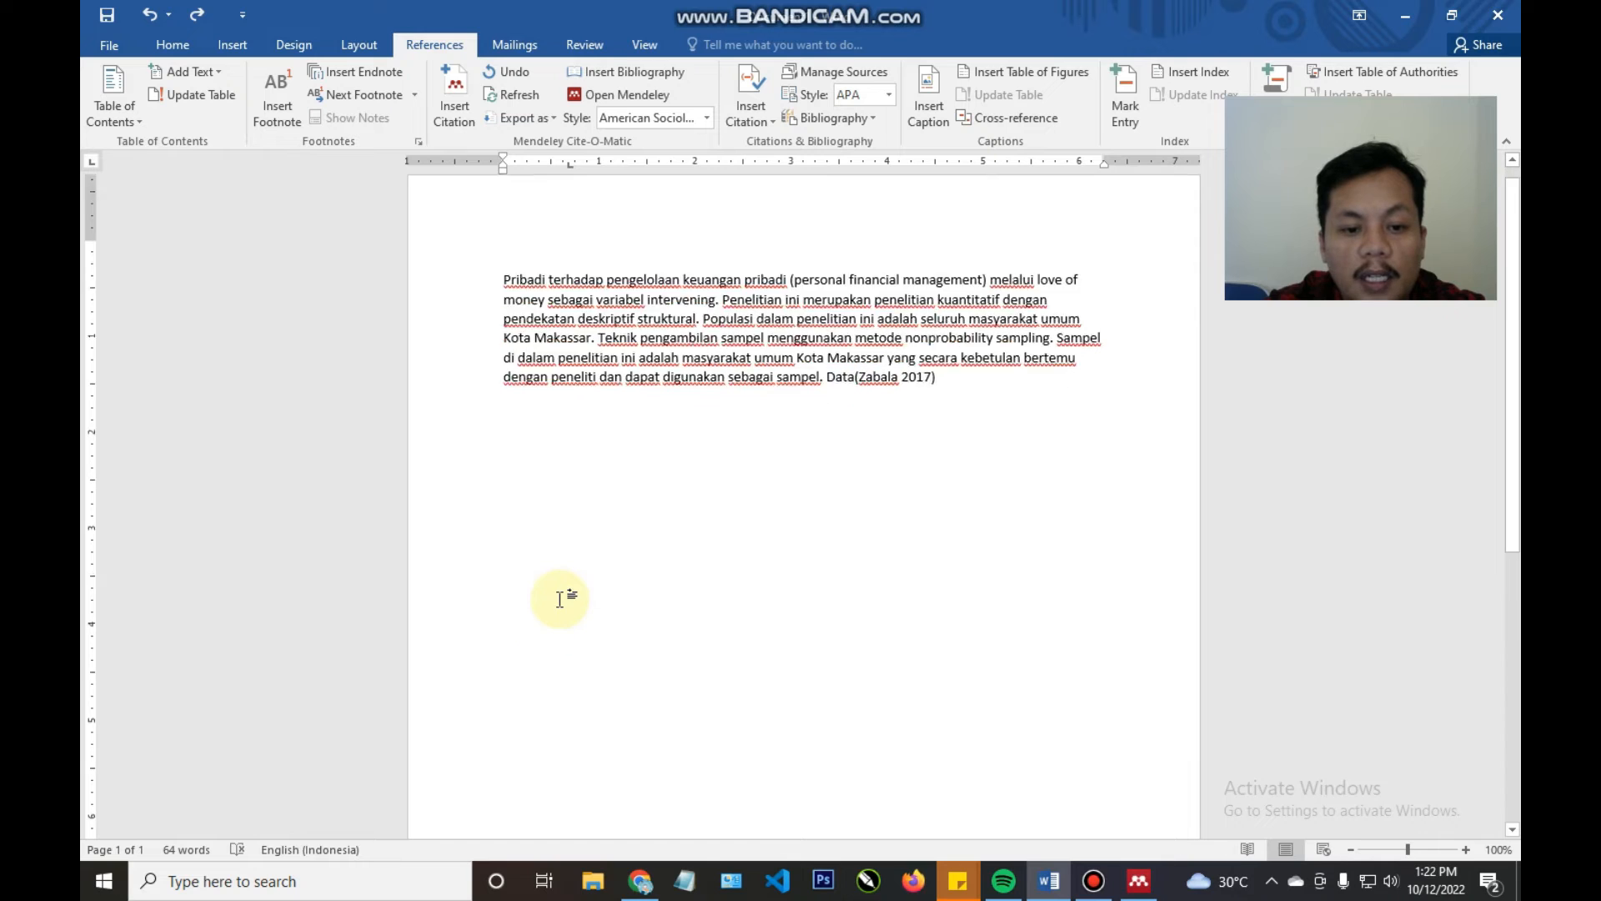
- Add the heading "Daftar Pustaka" well below the cited paragraph, leaving blank space between them
scroll(560, 594, "down", 10)
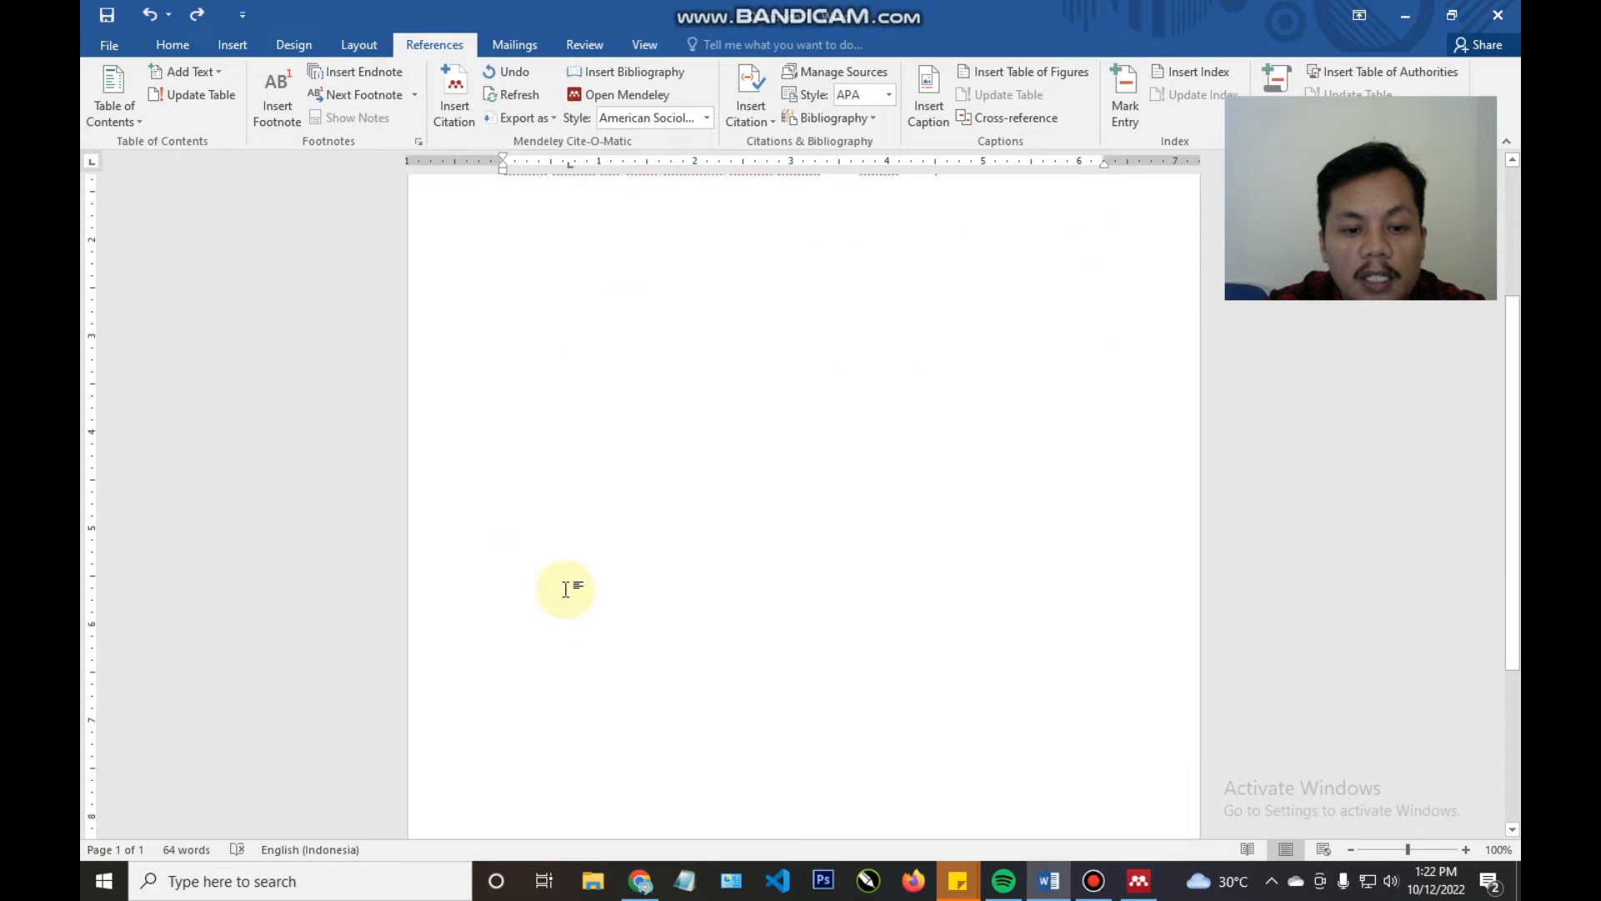
scroll(547, 468, "up", 10)
key("ctrl+a")
left_click(538, 477)
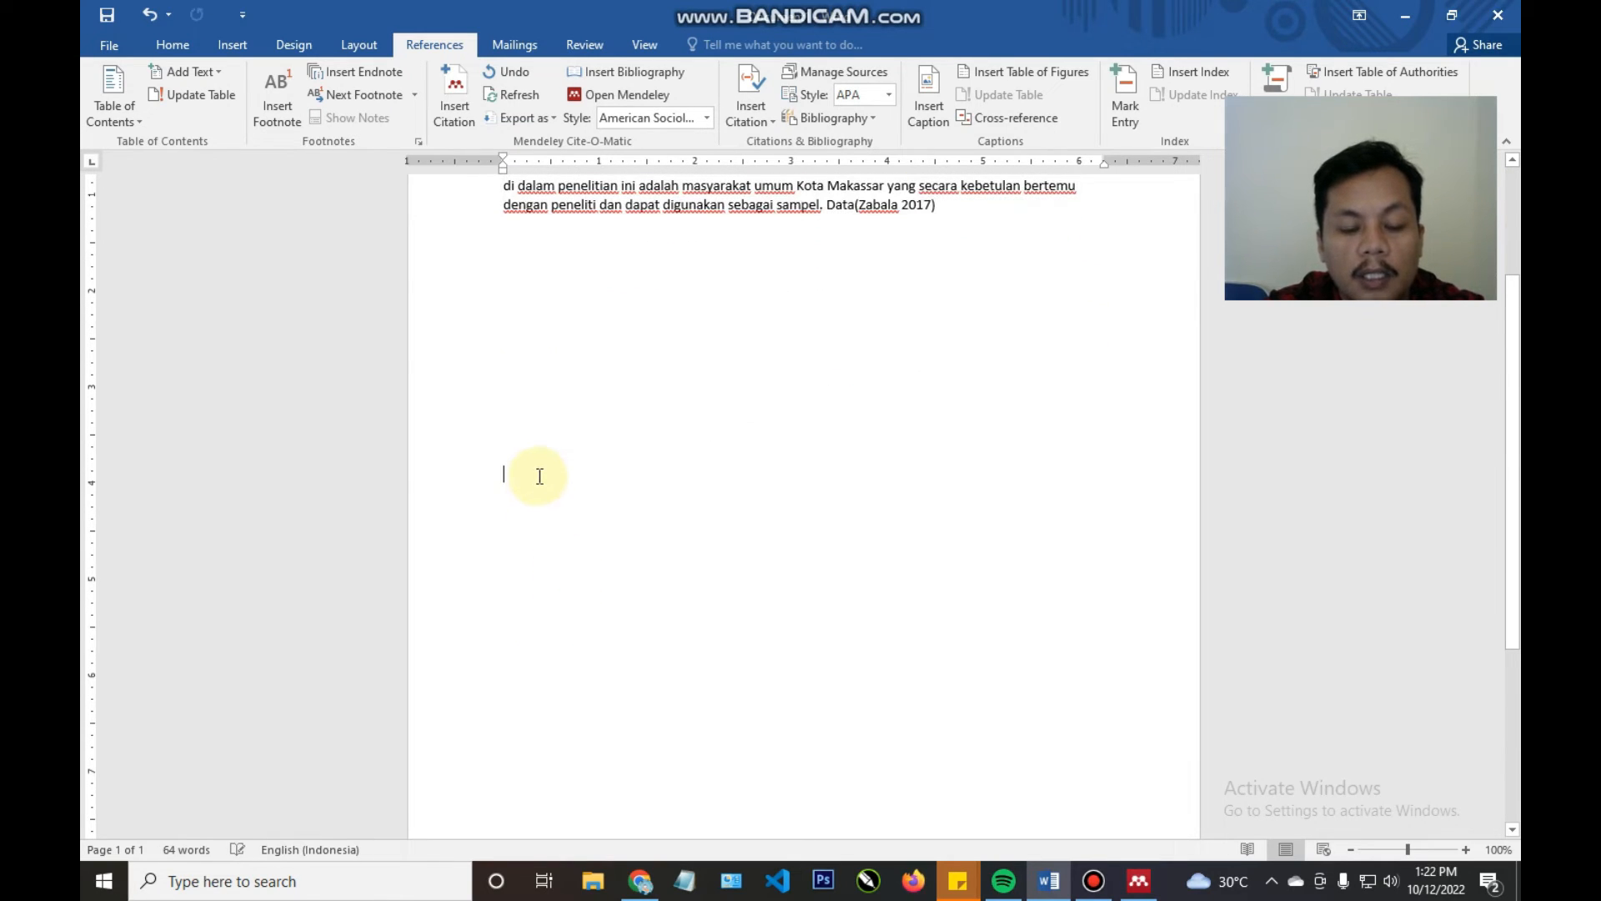
type("Daftar")
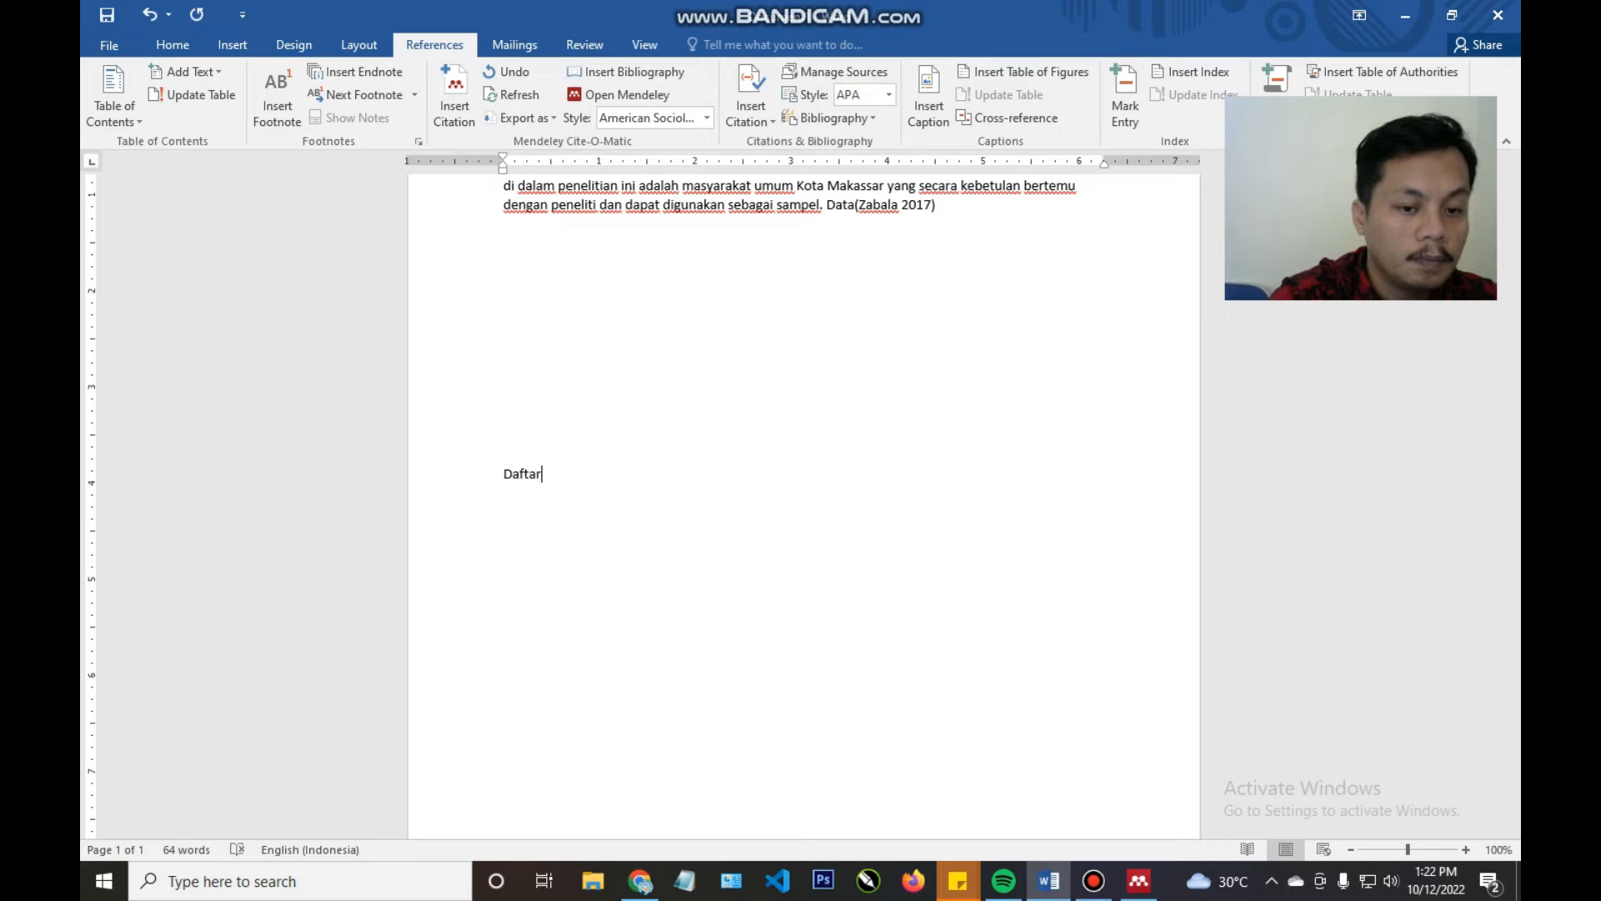
type(" Pustaka")
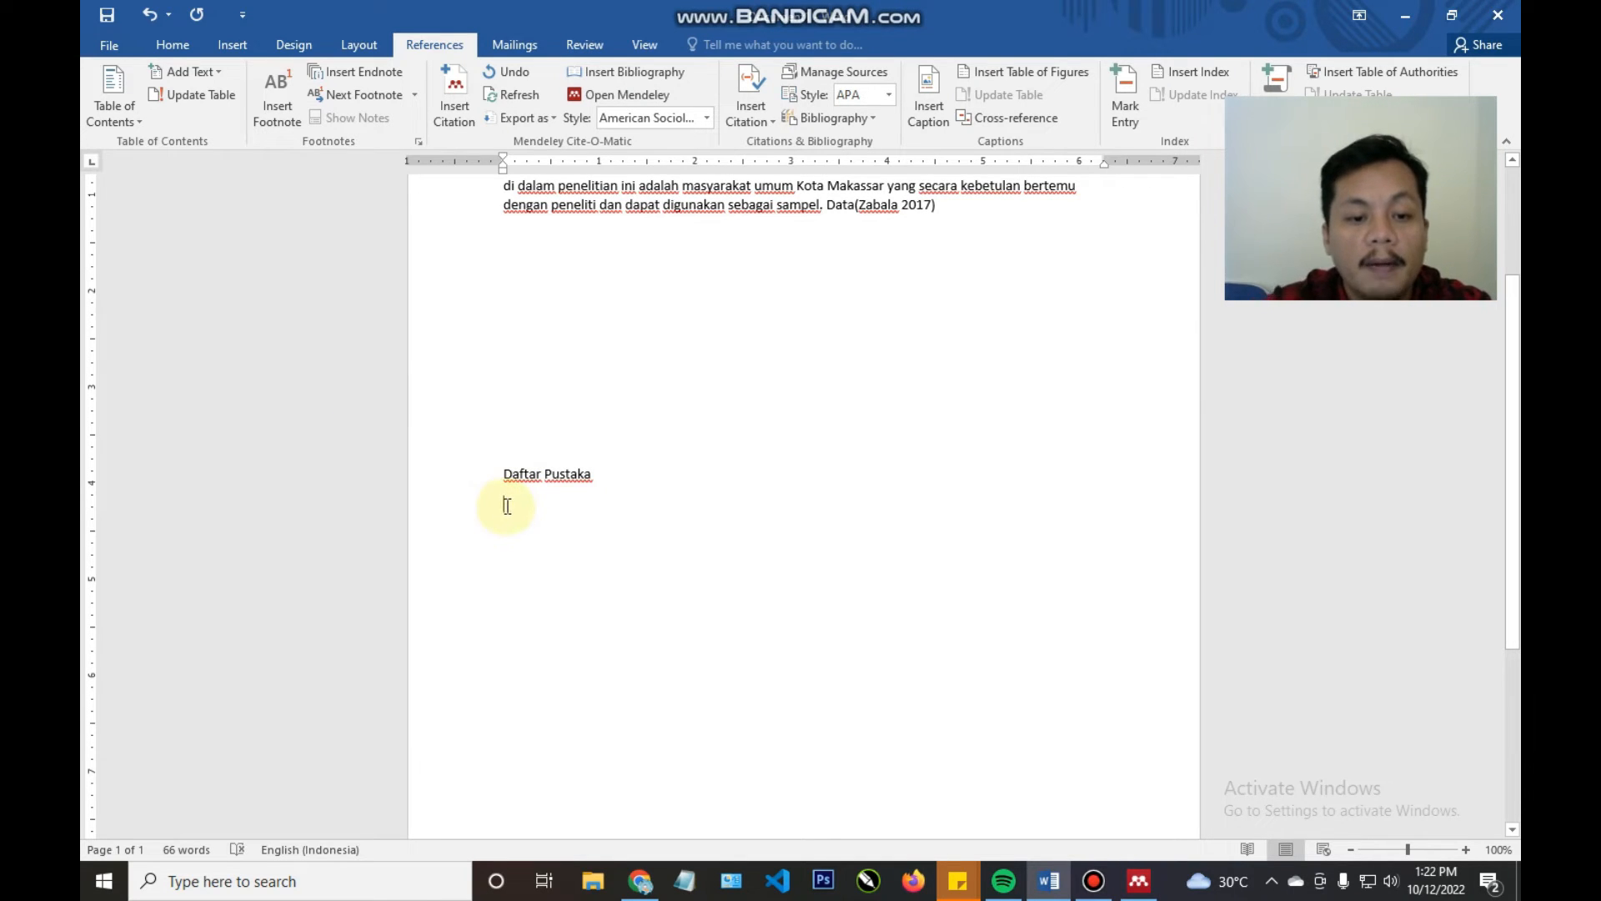
- Add a new empty paragraph directly after the 2017 citation
scroll(618, 368, "up", 3)
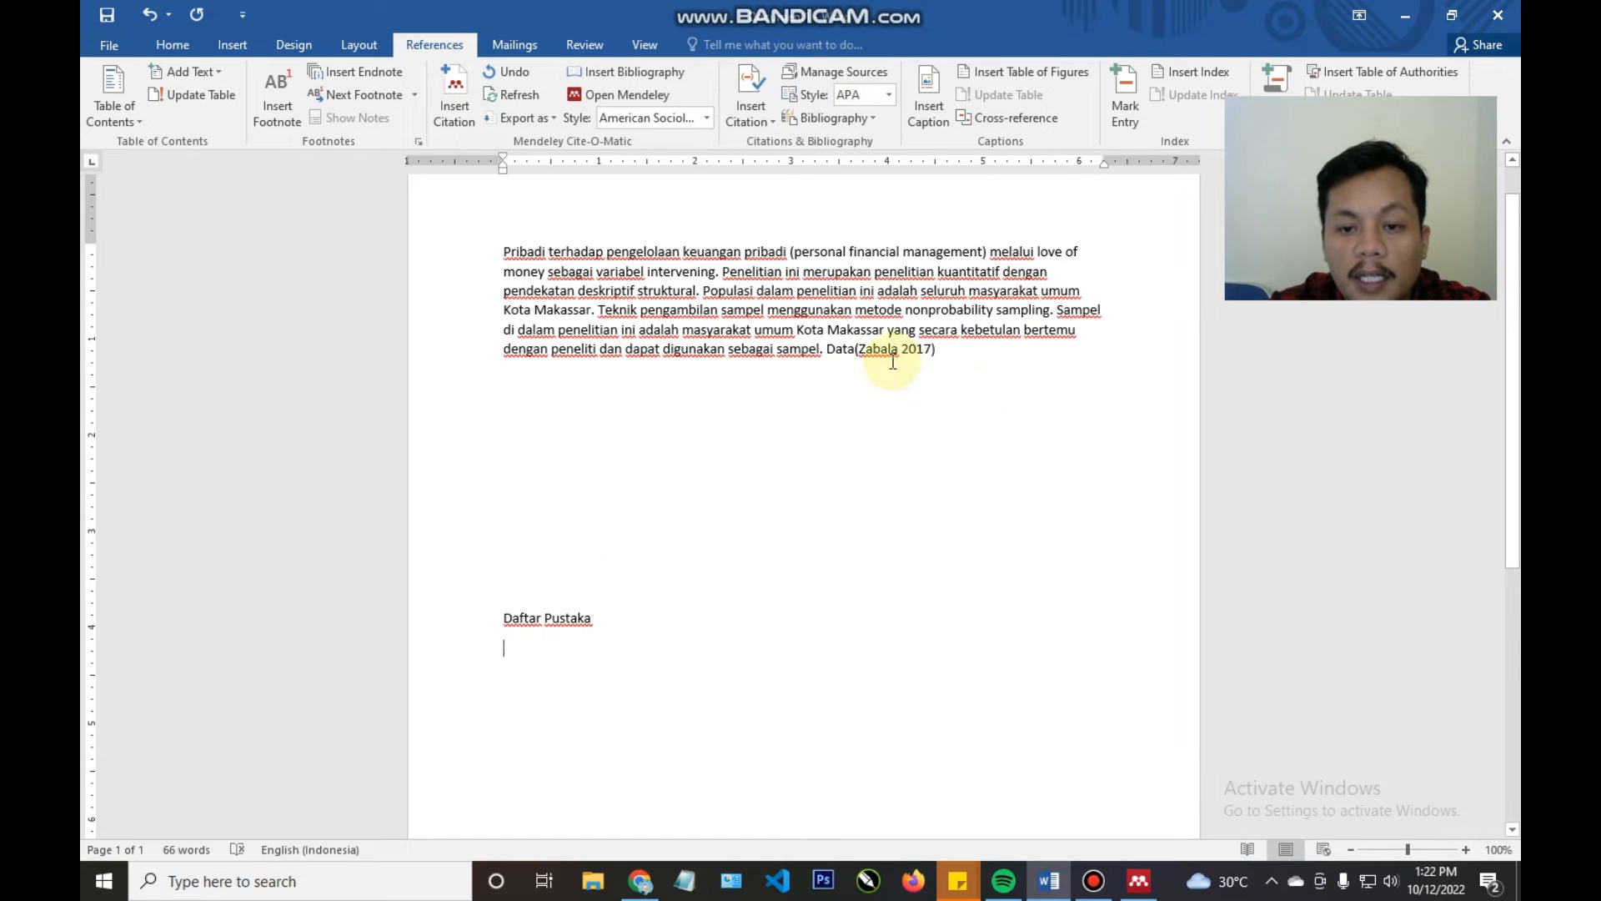
left_click(946, 349)
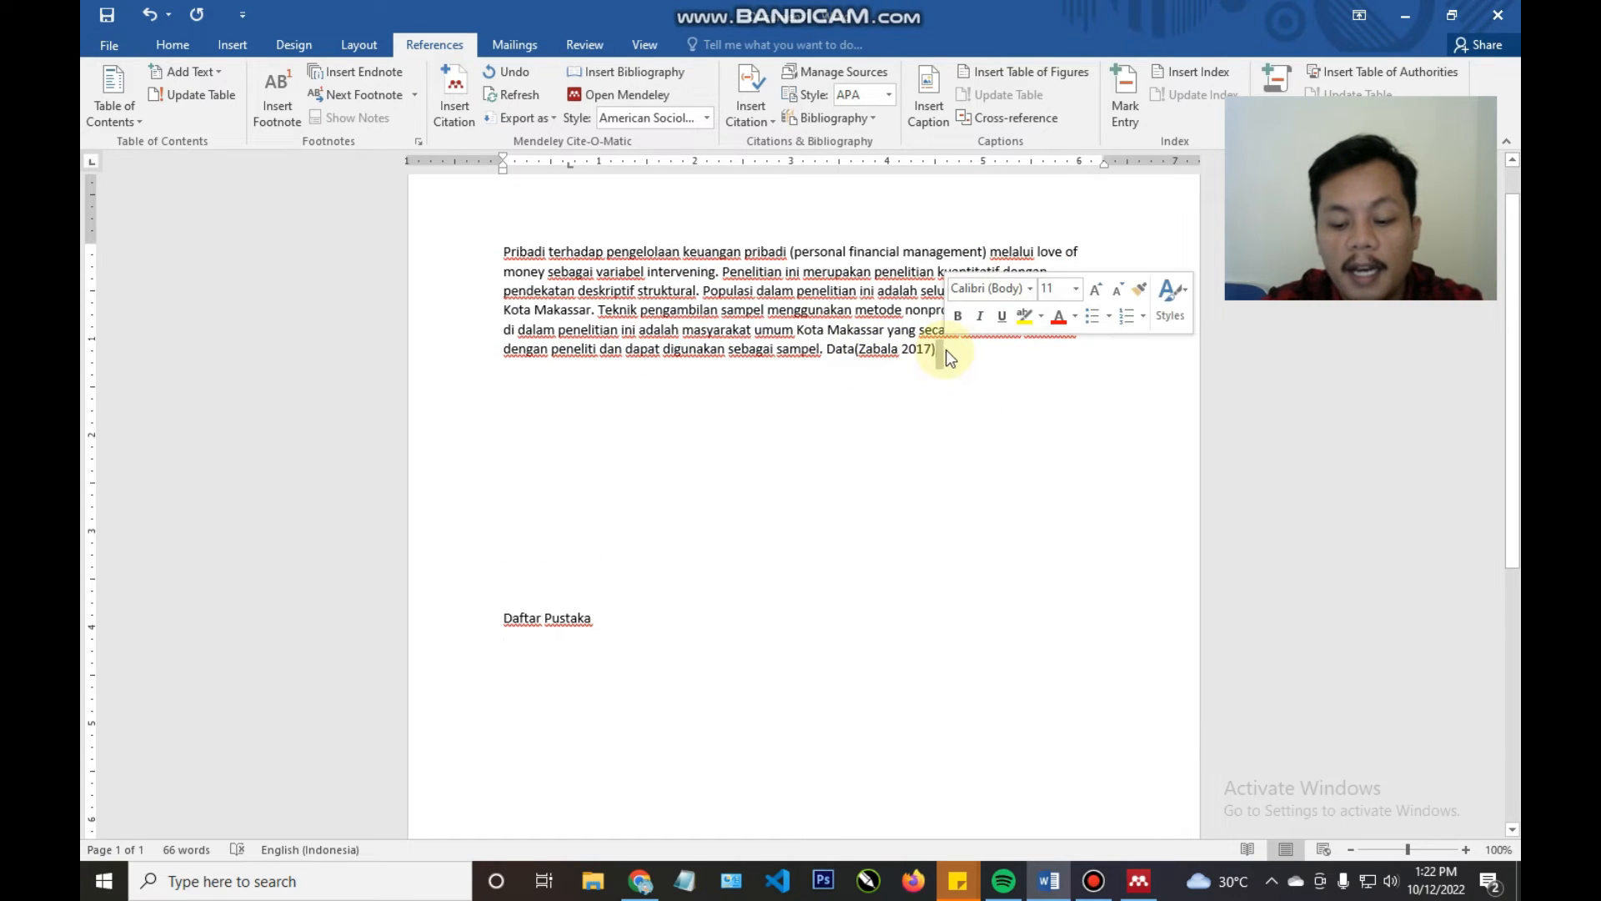
key("Return")
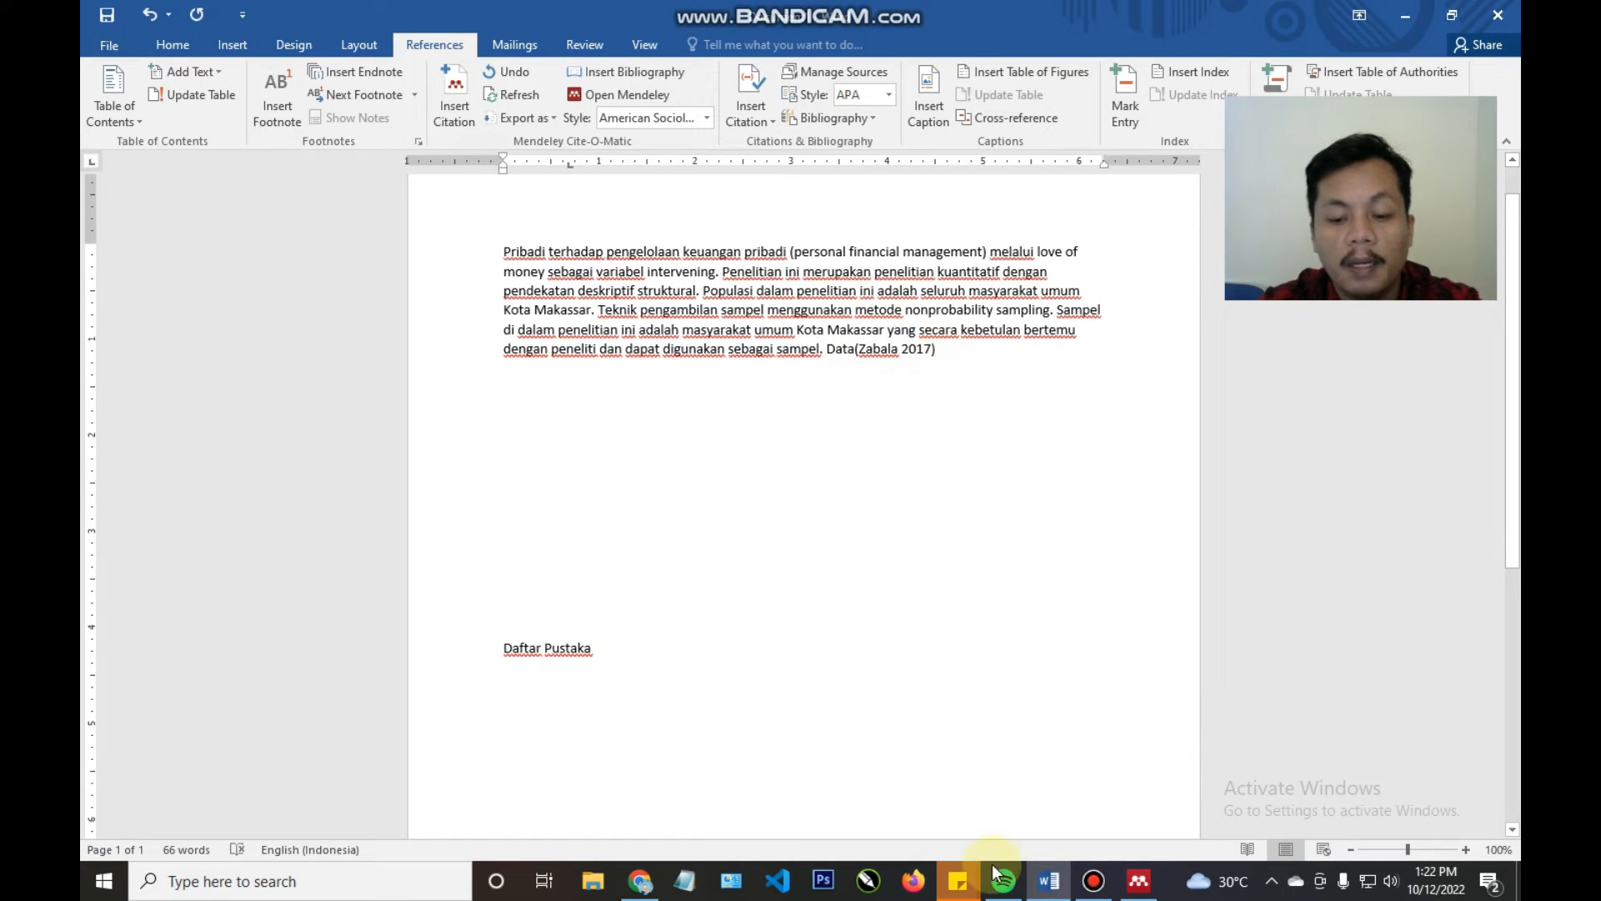
- In Mendeley Desktop, copy the abstract passage from "dengan pengambilan sampel" to "literasi keuangan," of the 2020 paper on "Pendidikan Keuangan Keluarga"
left_click(1136, 882)
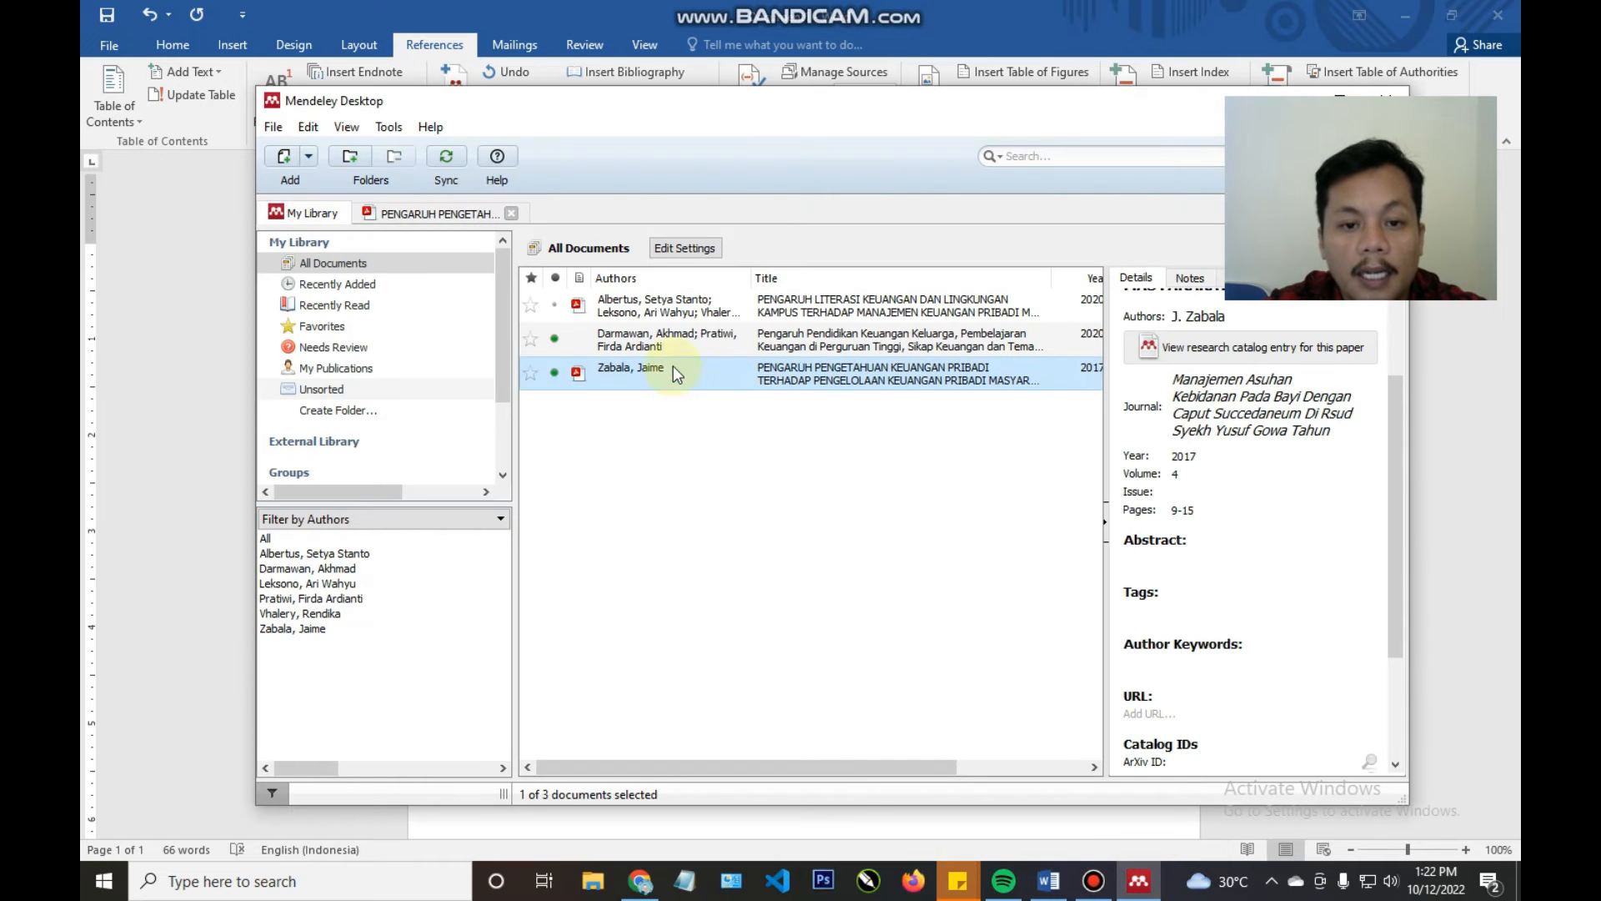
left_click(813, 338)
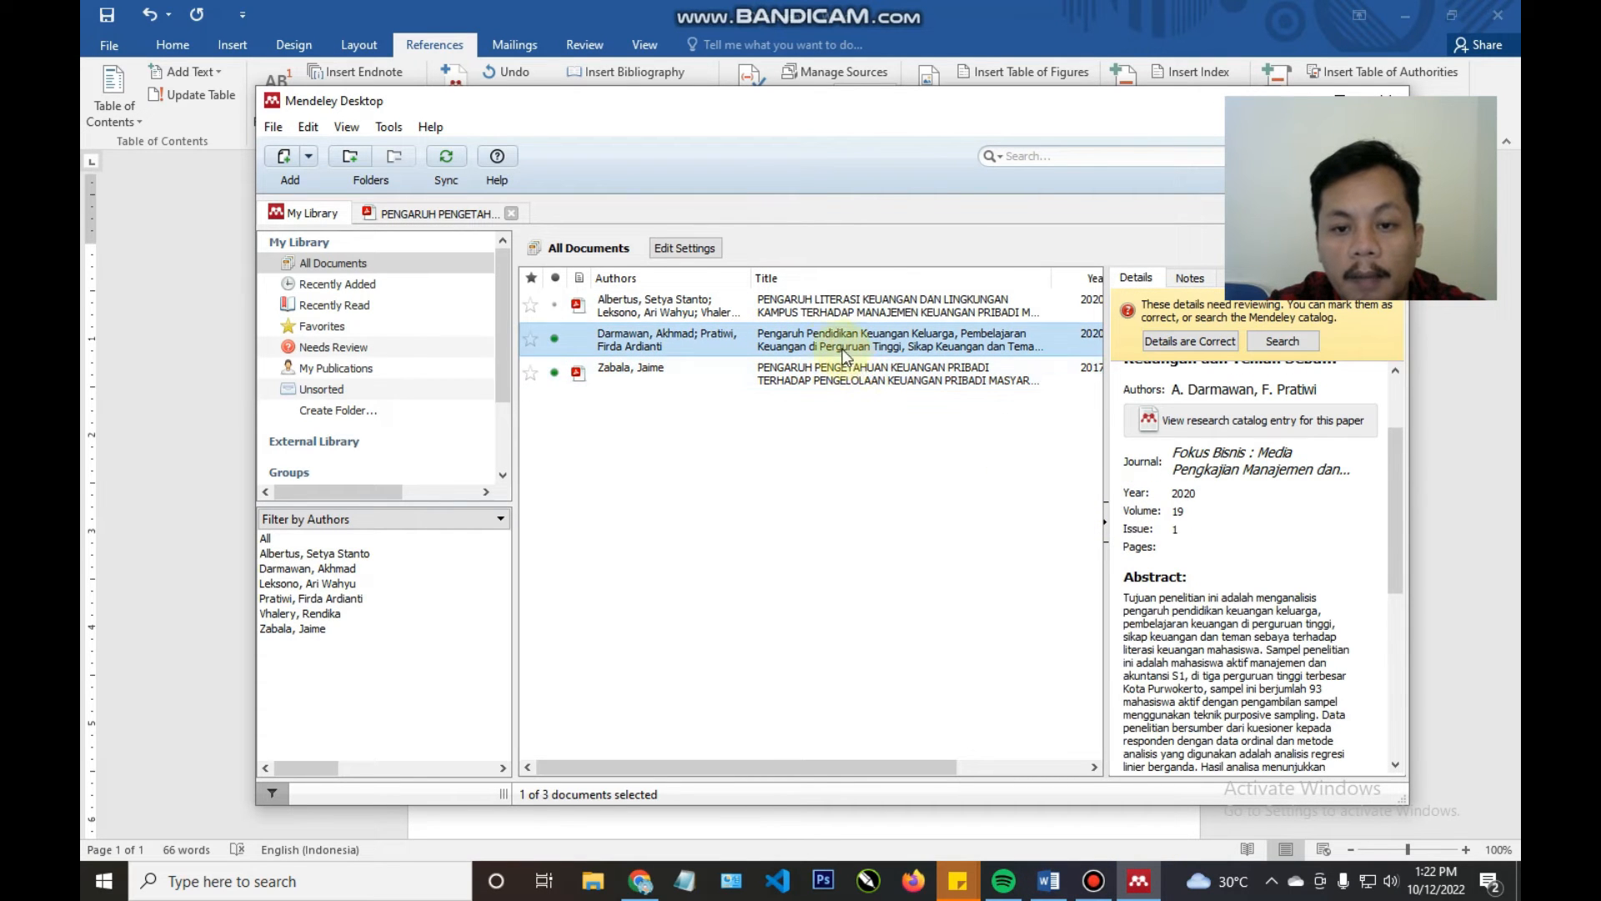
scroll(1191, 654, "down", 3)
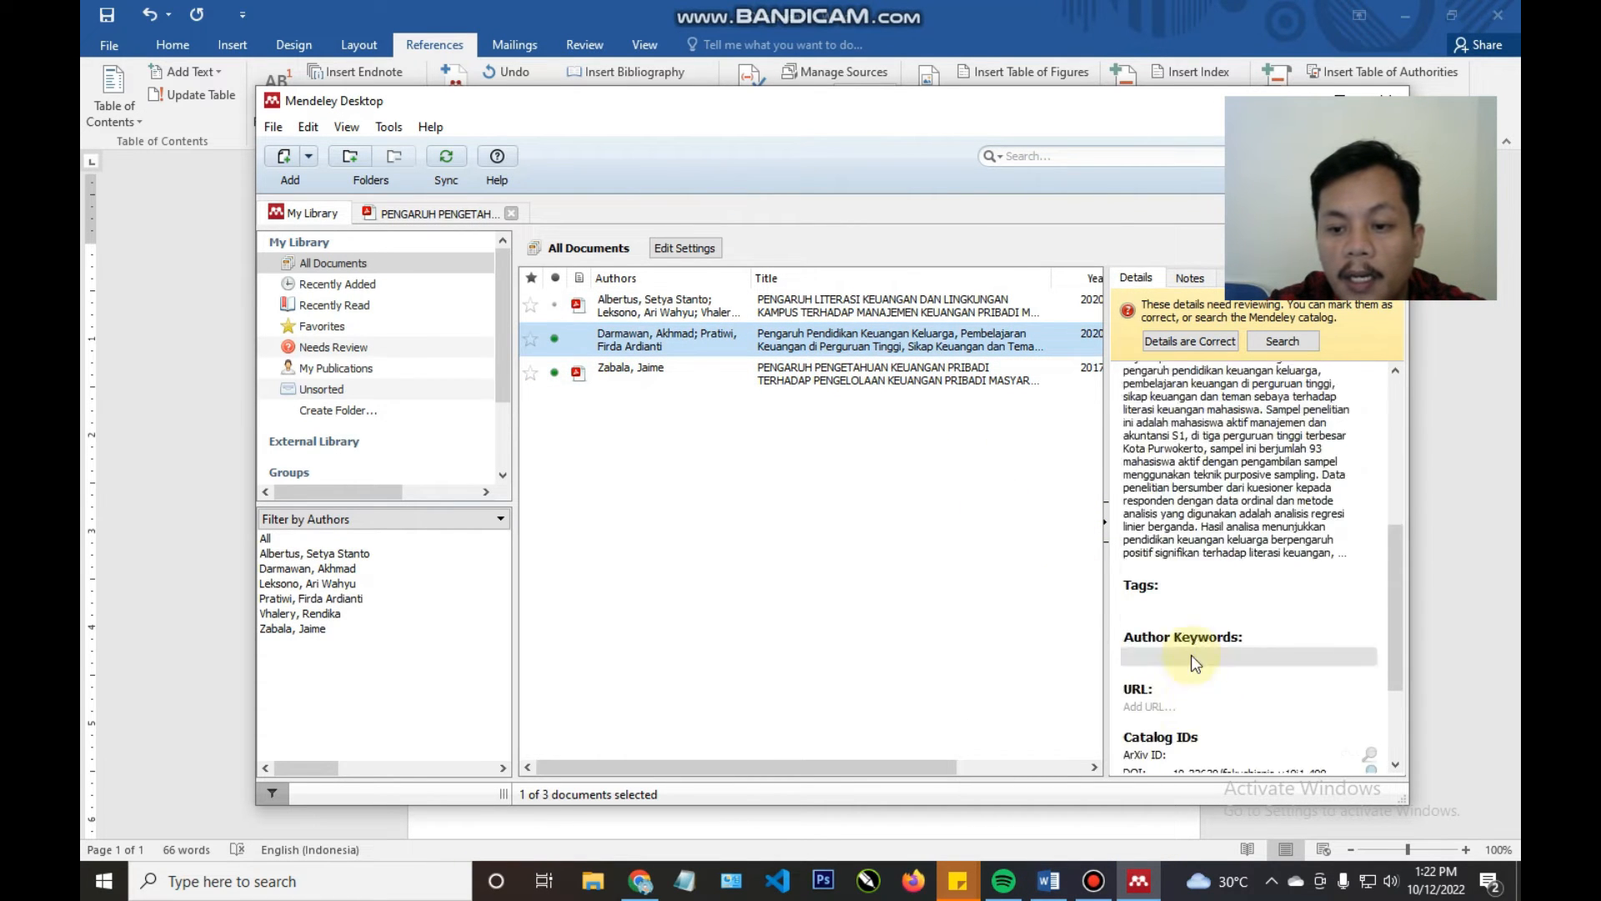
left_click(1267, 567)
left_click_drag(1335, 614, 1209, 532)
right_click(1209, 533)
left_click(1250, 616)
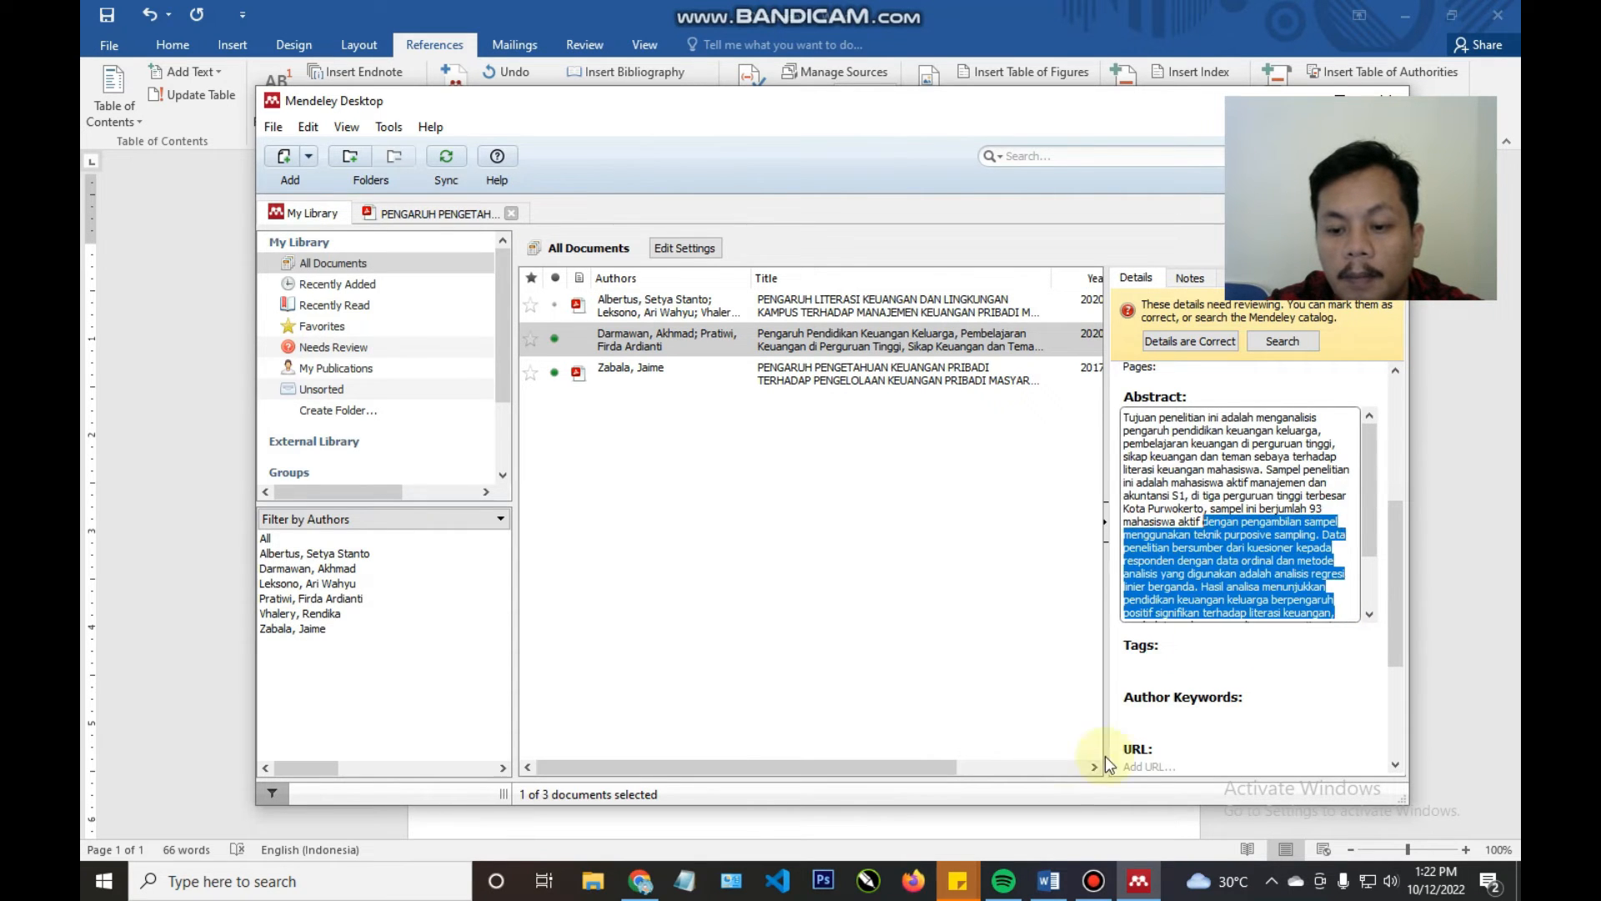
- Switch to Word and paste the copied abstract passage with source formatting into the empty paragraph below the first citation
left_click(1048, 879)
right_click(519, 382)
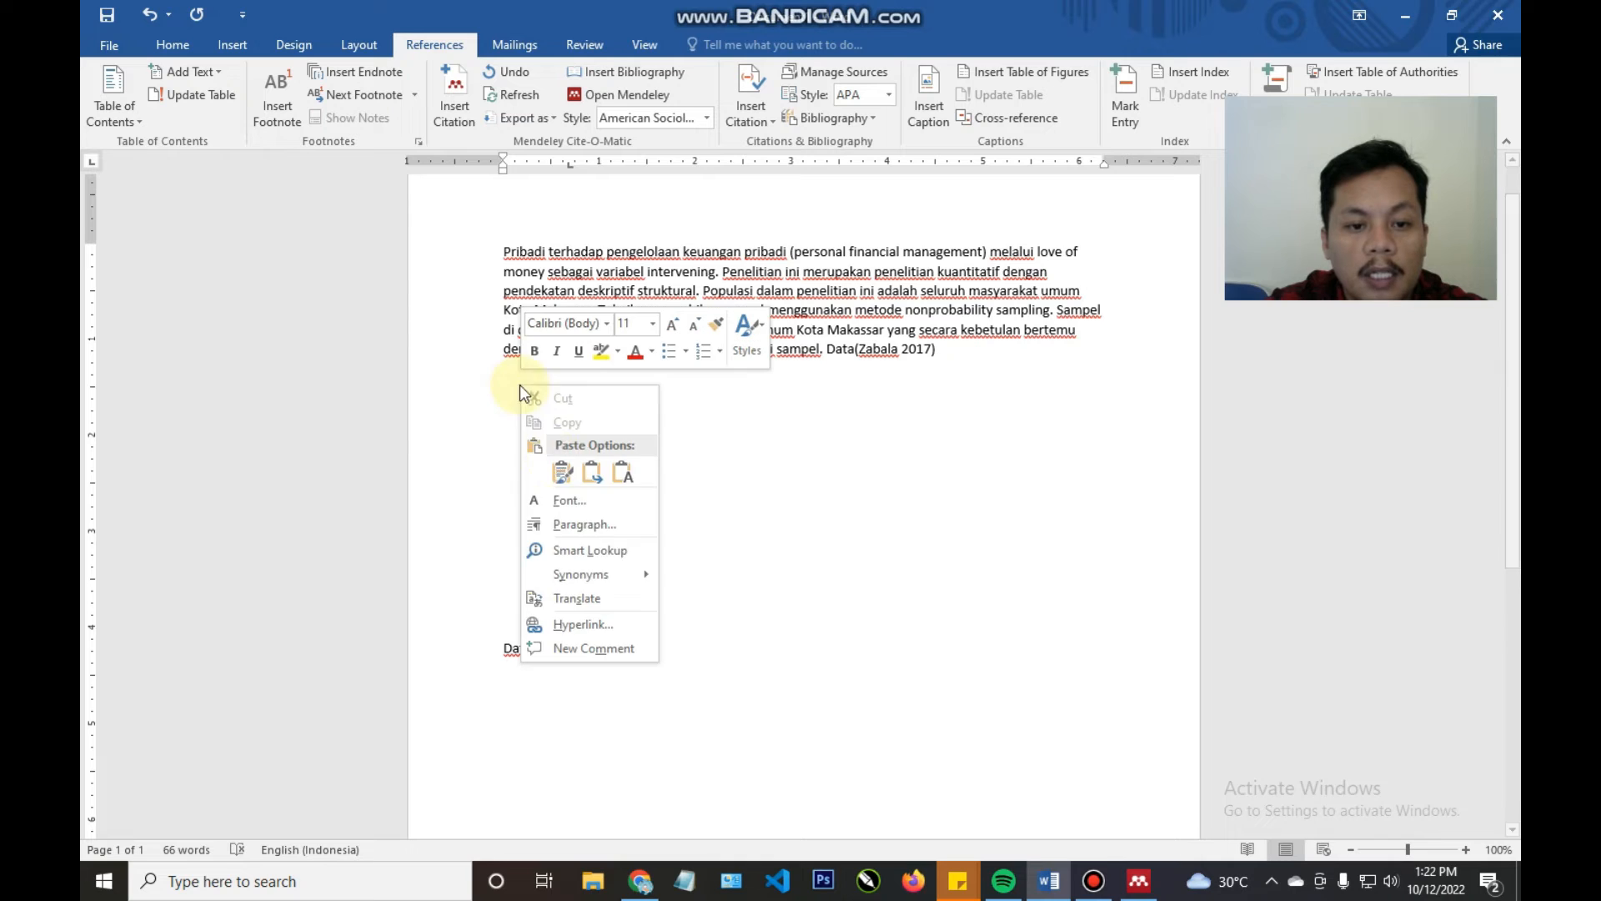
left_click(563, 477)
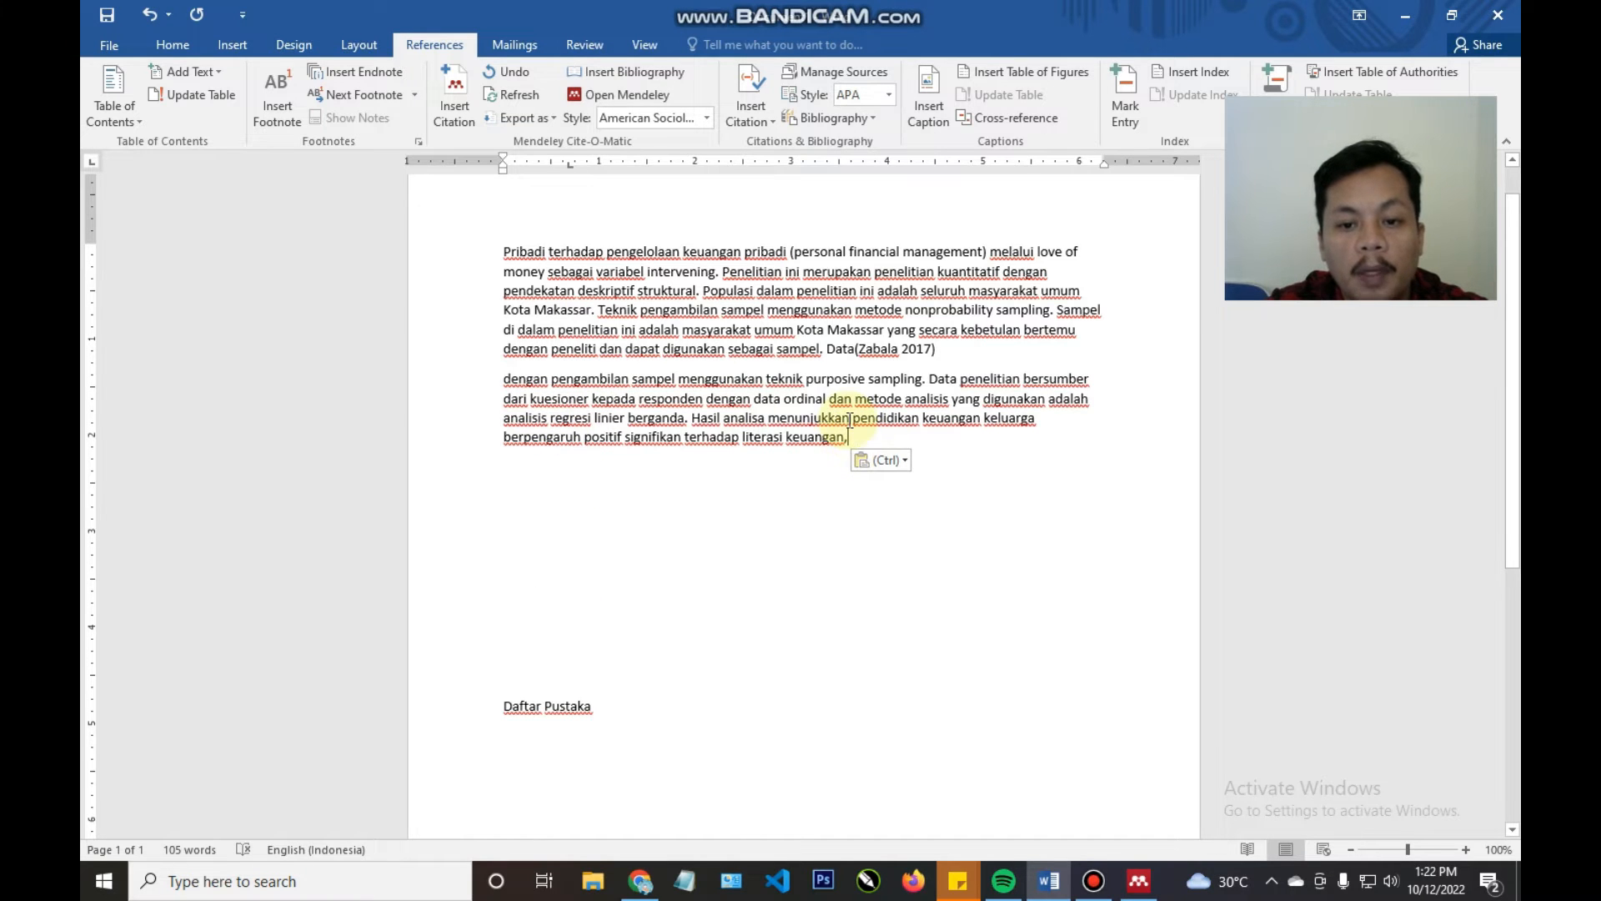
- Insert a Mendeley citation of the 2020 "Pendidikan Keuangan Keluarga" paper after "literasi keuangan," and add an empty paragraph below it
left_click(455, 100)
left_click(986, 497)
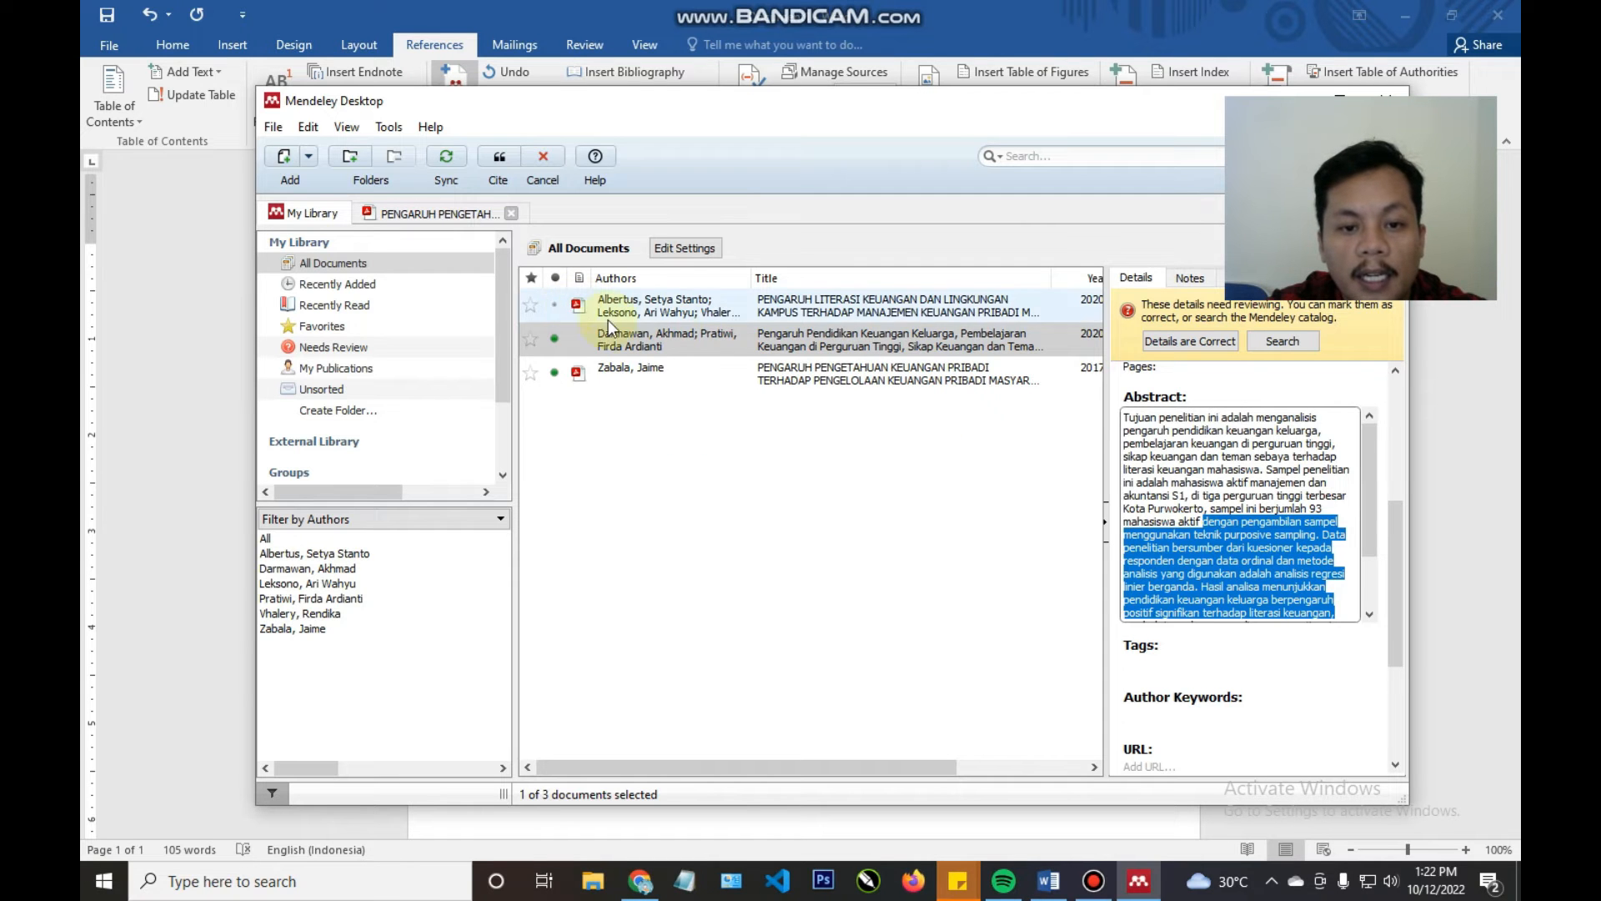
left_click(675, 334)
left_click(499, 158)
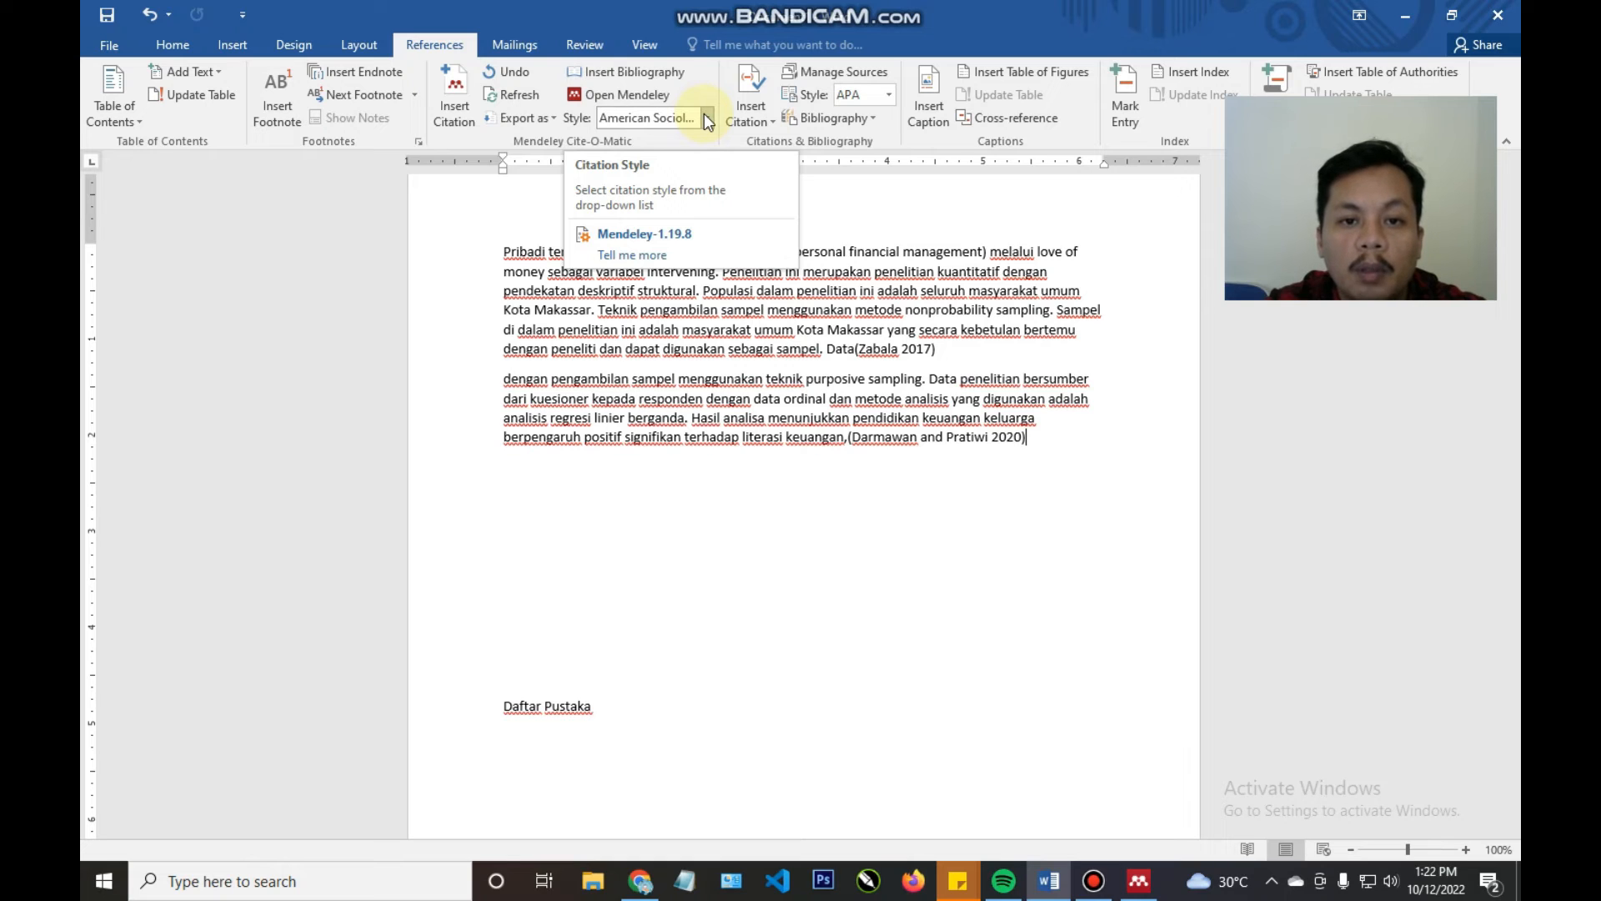
left_click(1033, 441)
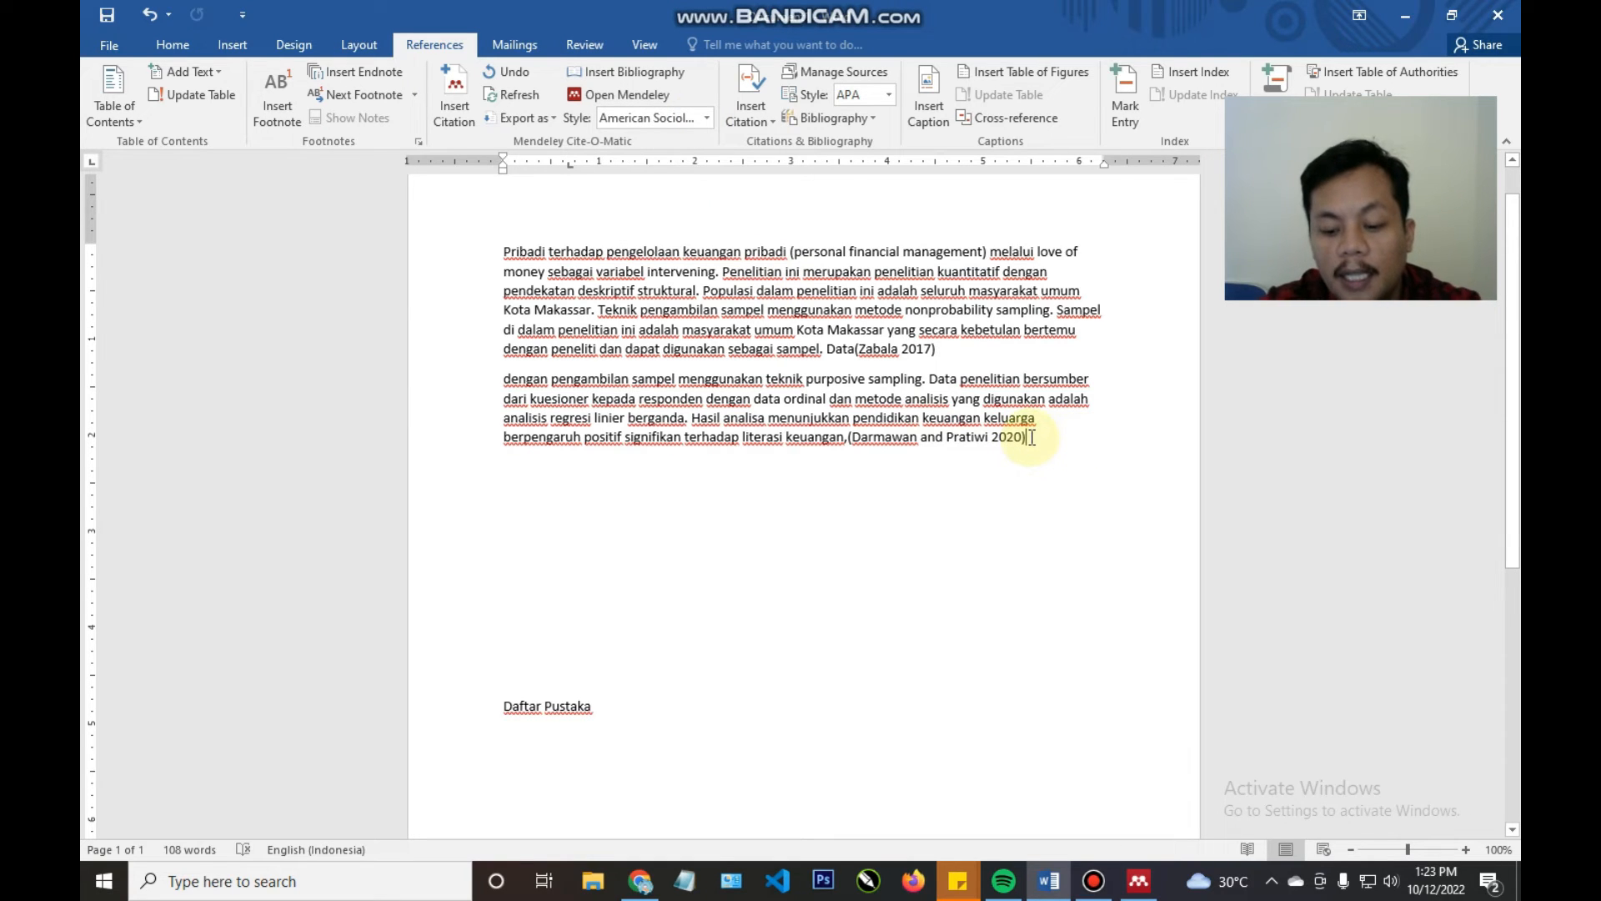
key("Return")
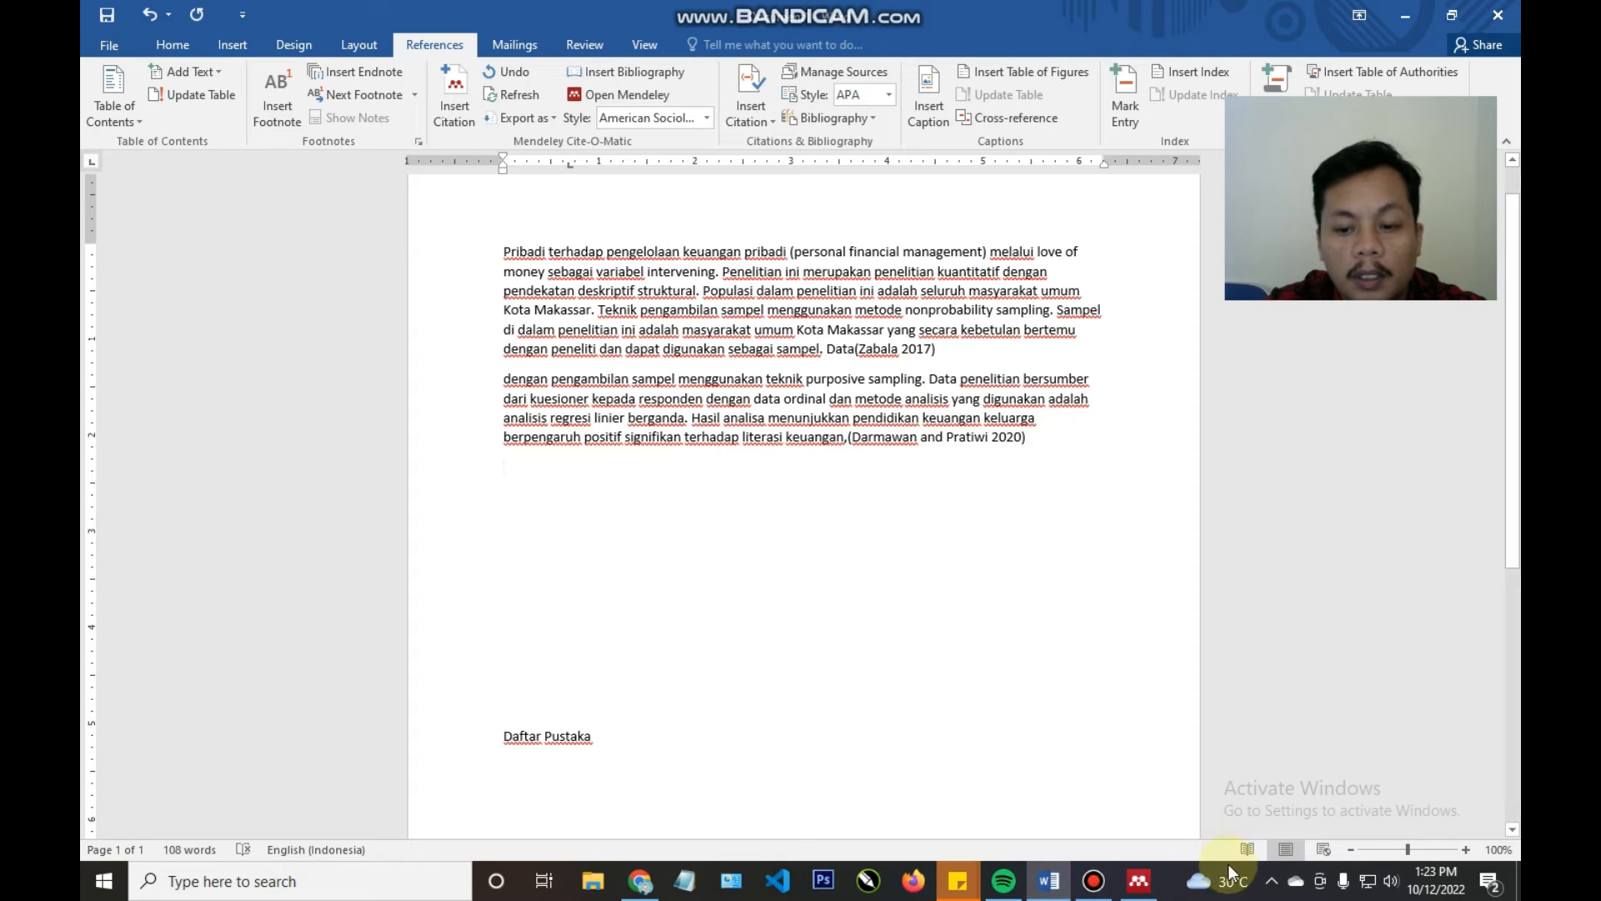
- In Mendeley Desktop, copy the abstract passage from "seperti me-manajemen" to "lingkungan kampus" of the 2020 "Pengaruh Literasi Keuangan dan Lingkungan Kampus" paper
left_click(1134, 876)
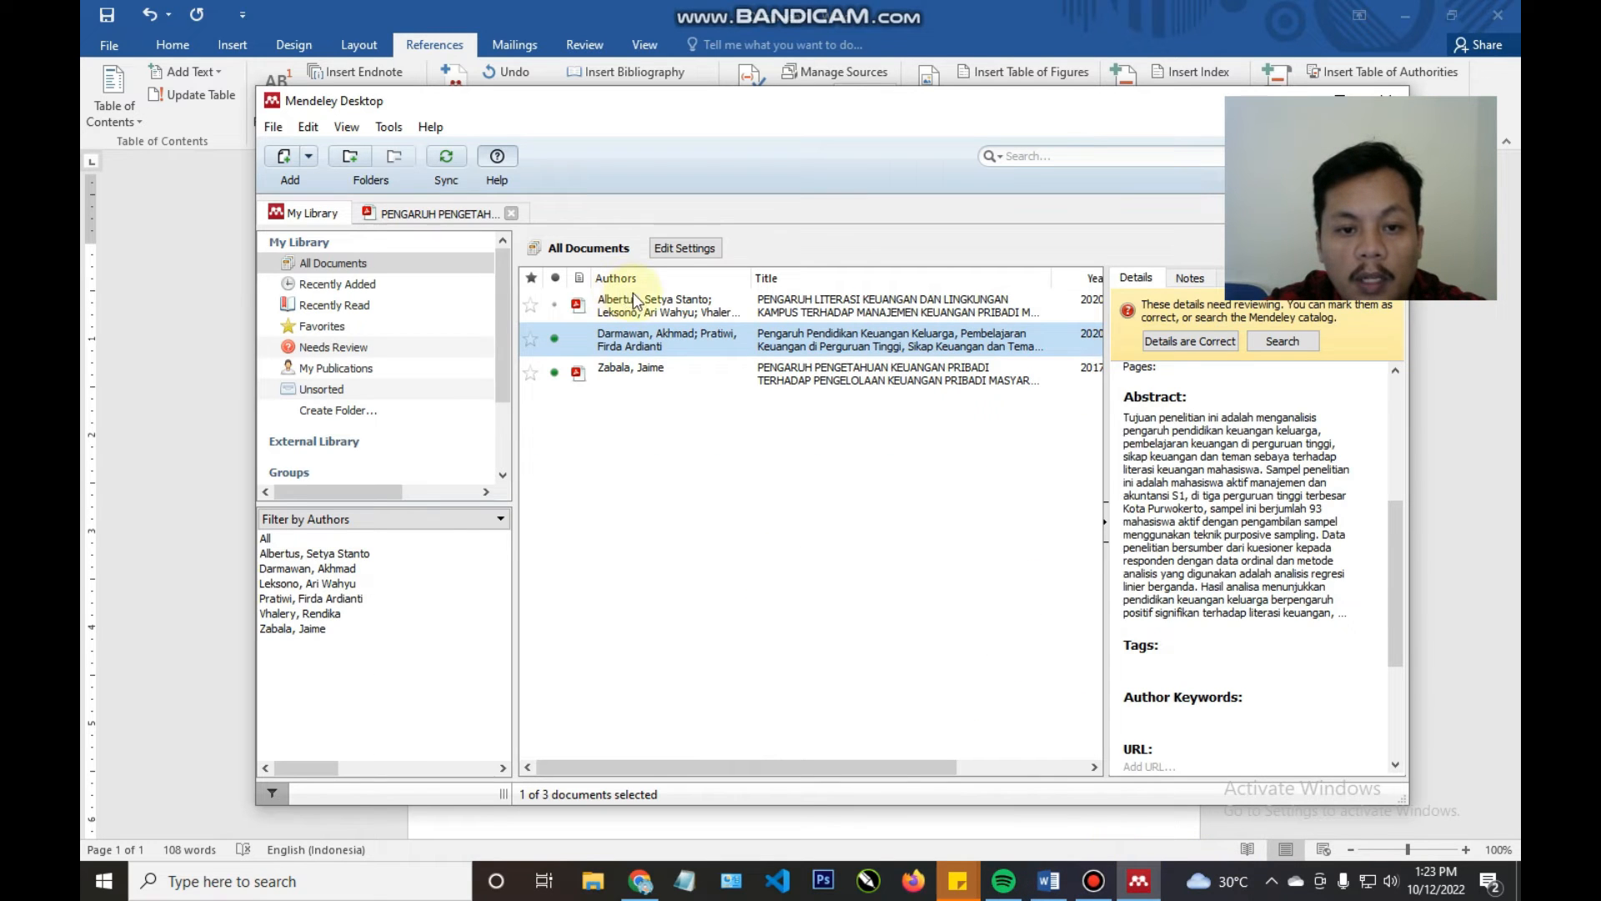
left_click(653, 310)
left_click(1301, 542)
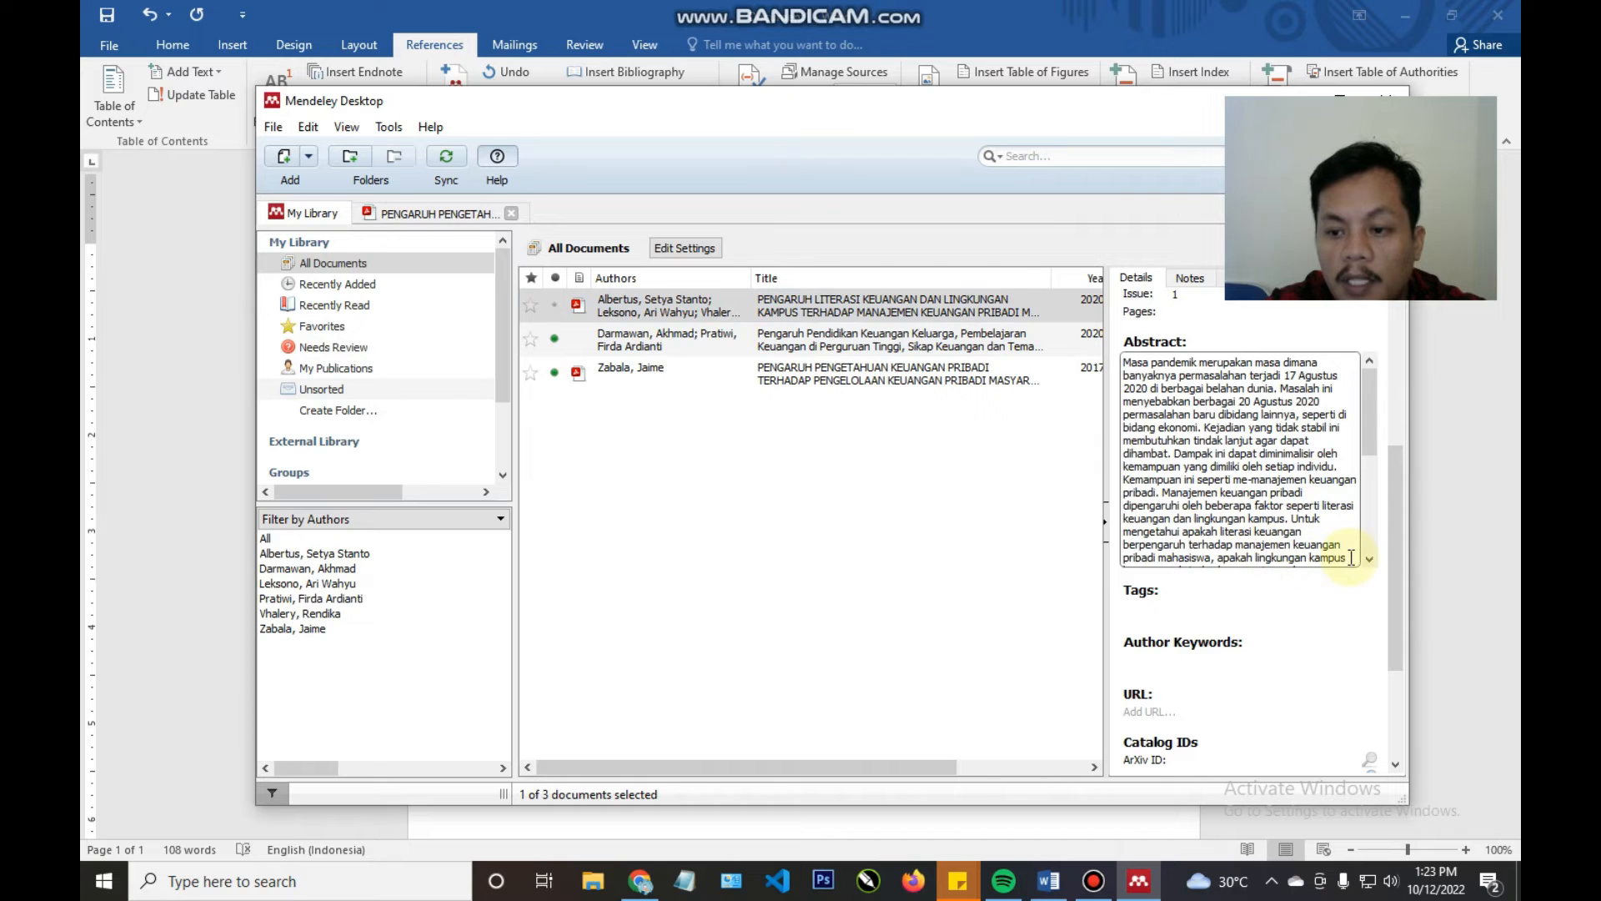
left_click(1319, 521)
left_click_drag(1287, 518, 1197, 481)
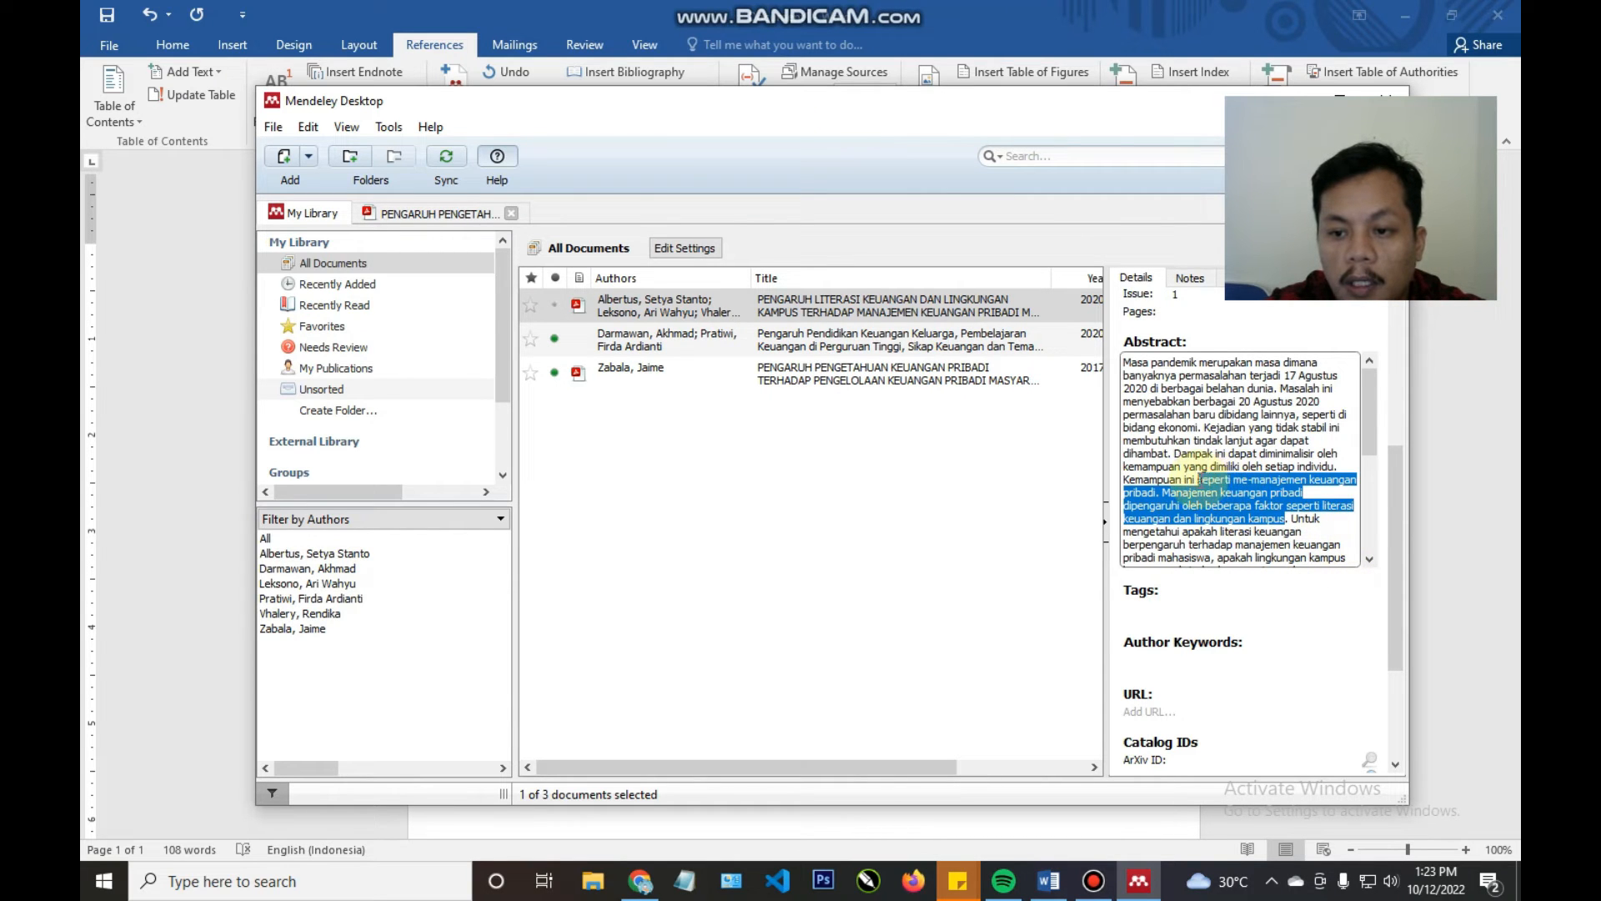
right_click(1224, 492)
left_click(1244, 563)
- Switch to Word and paste the copied abstract passage into the empty paragraph below the second citation
left_click(1049, 879)
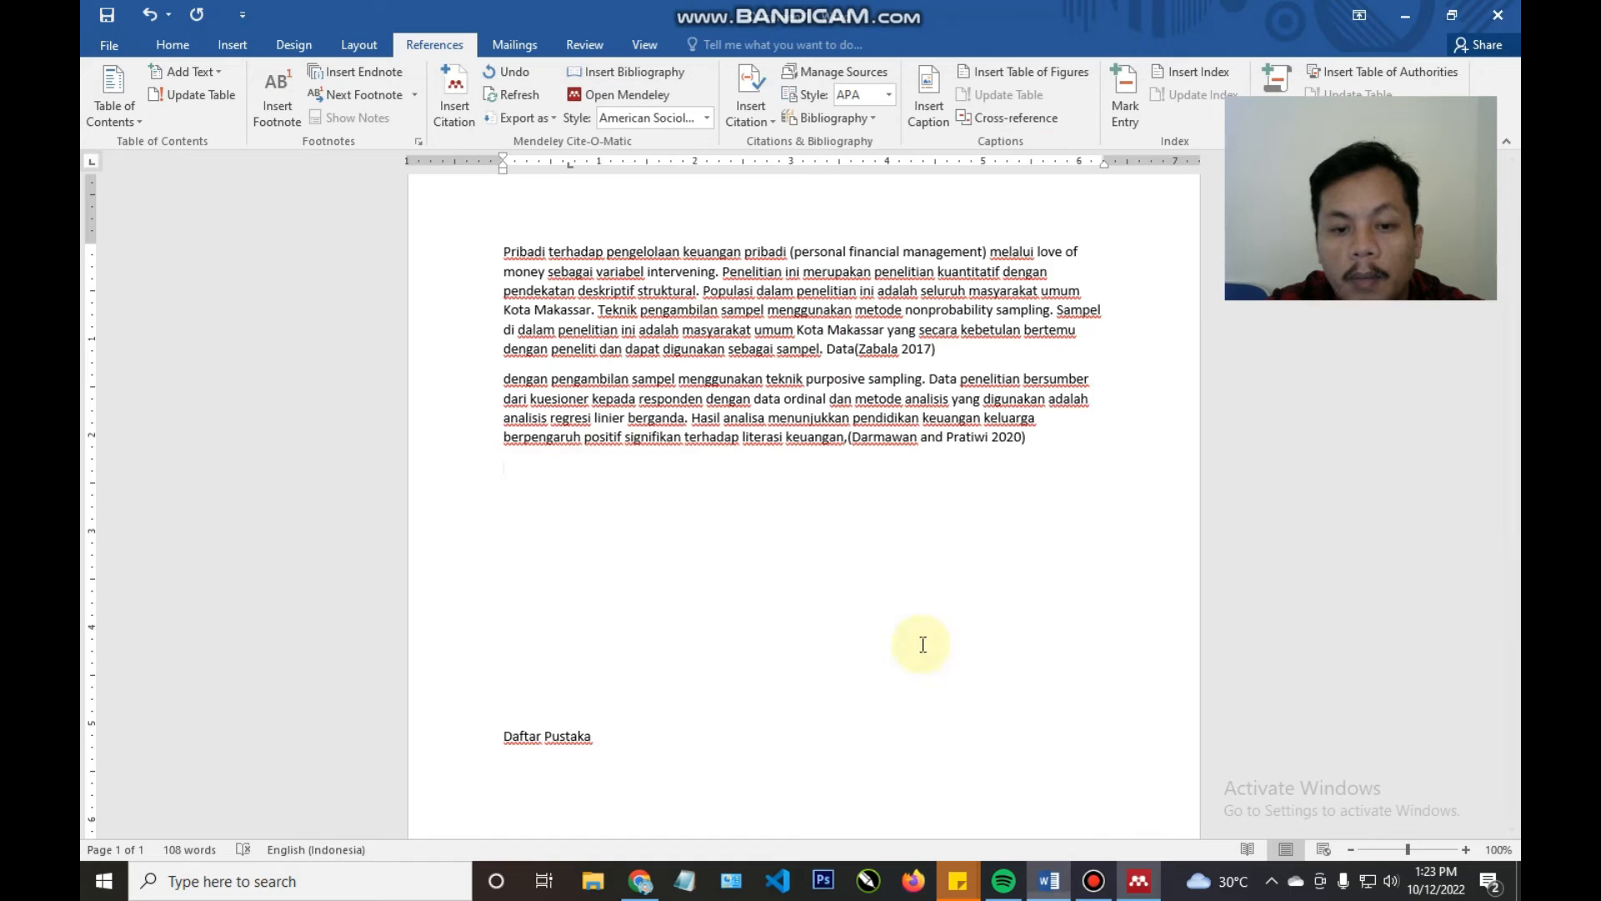
left_click(534, 474)
key("ctrl+v")
- Insert a Mendeley citation of the 2020 "Pengaruh Literasi Keuangan dan Lingkungan Kampus" paper at the end of the third paragraph
left_click(454, 96)
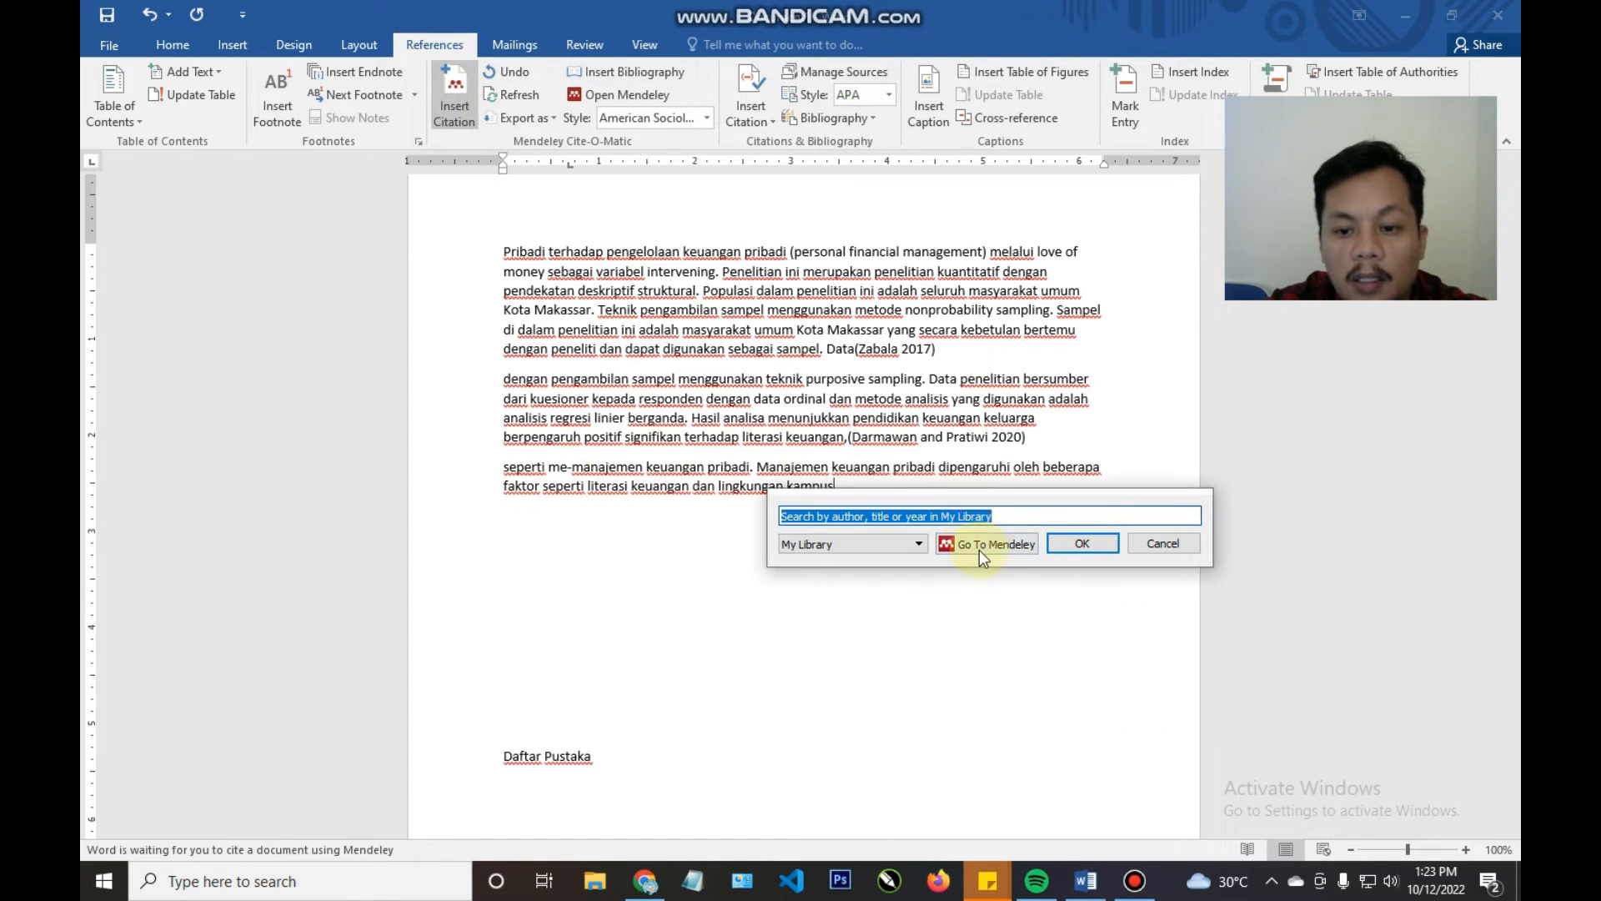
left_click(984, 544)
left_click(654, 311)
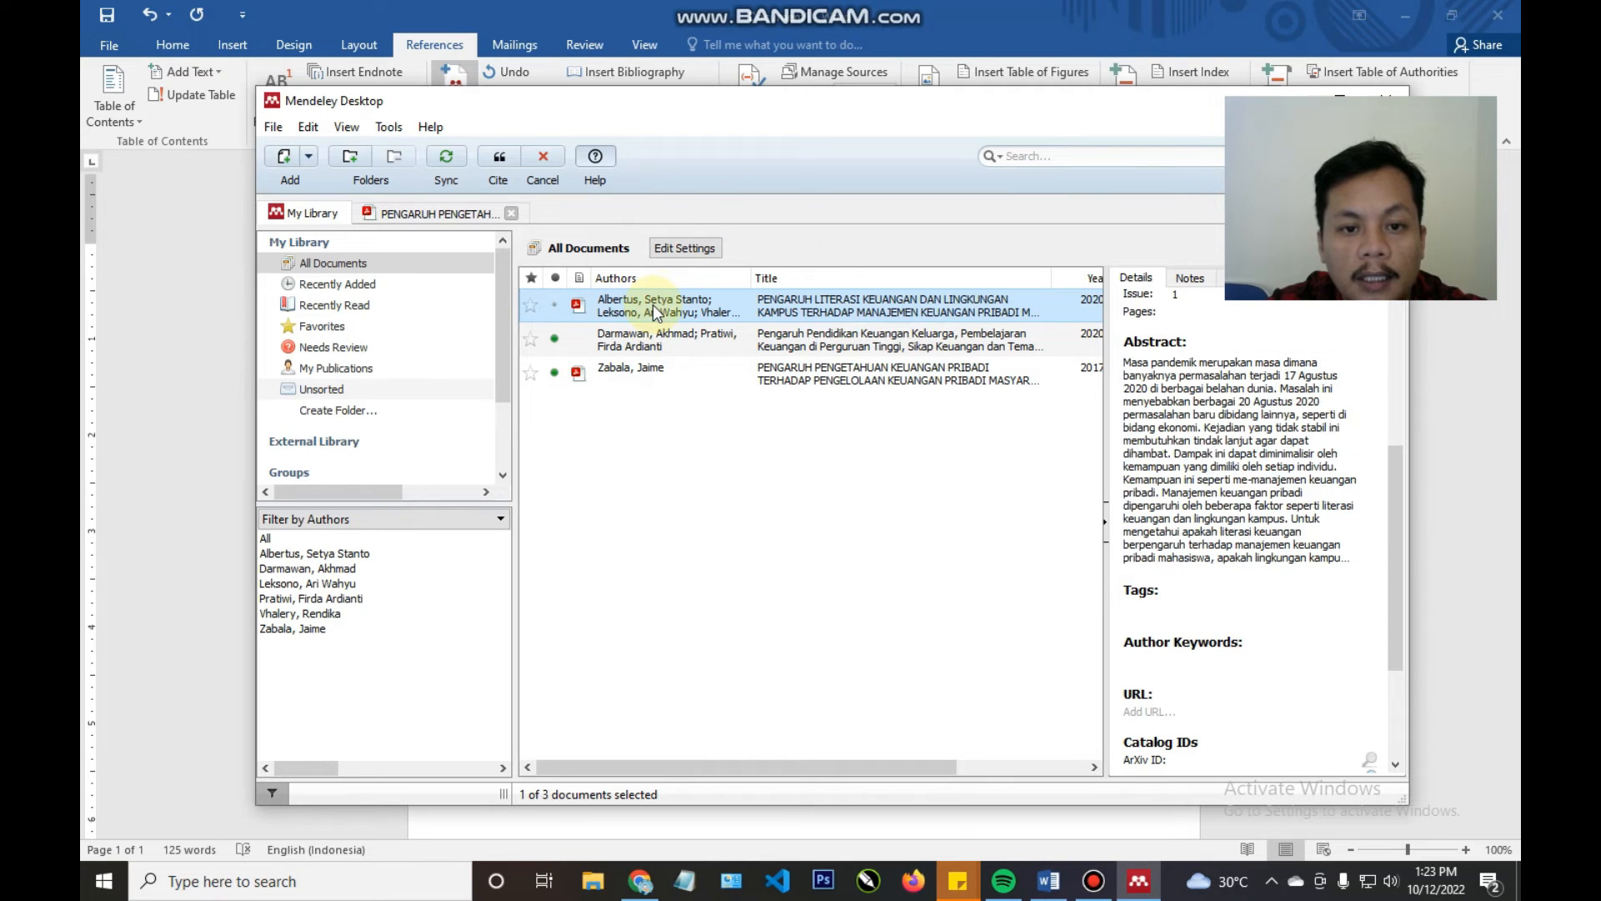
left_click(501, 157)
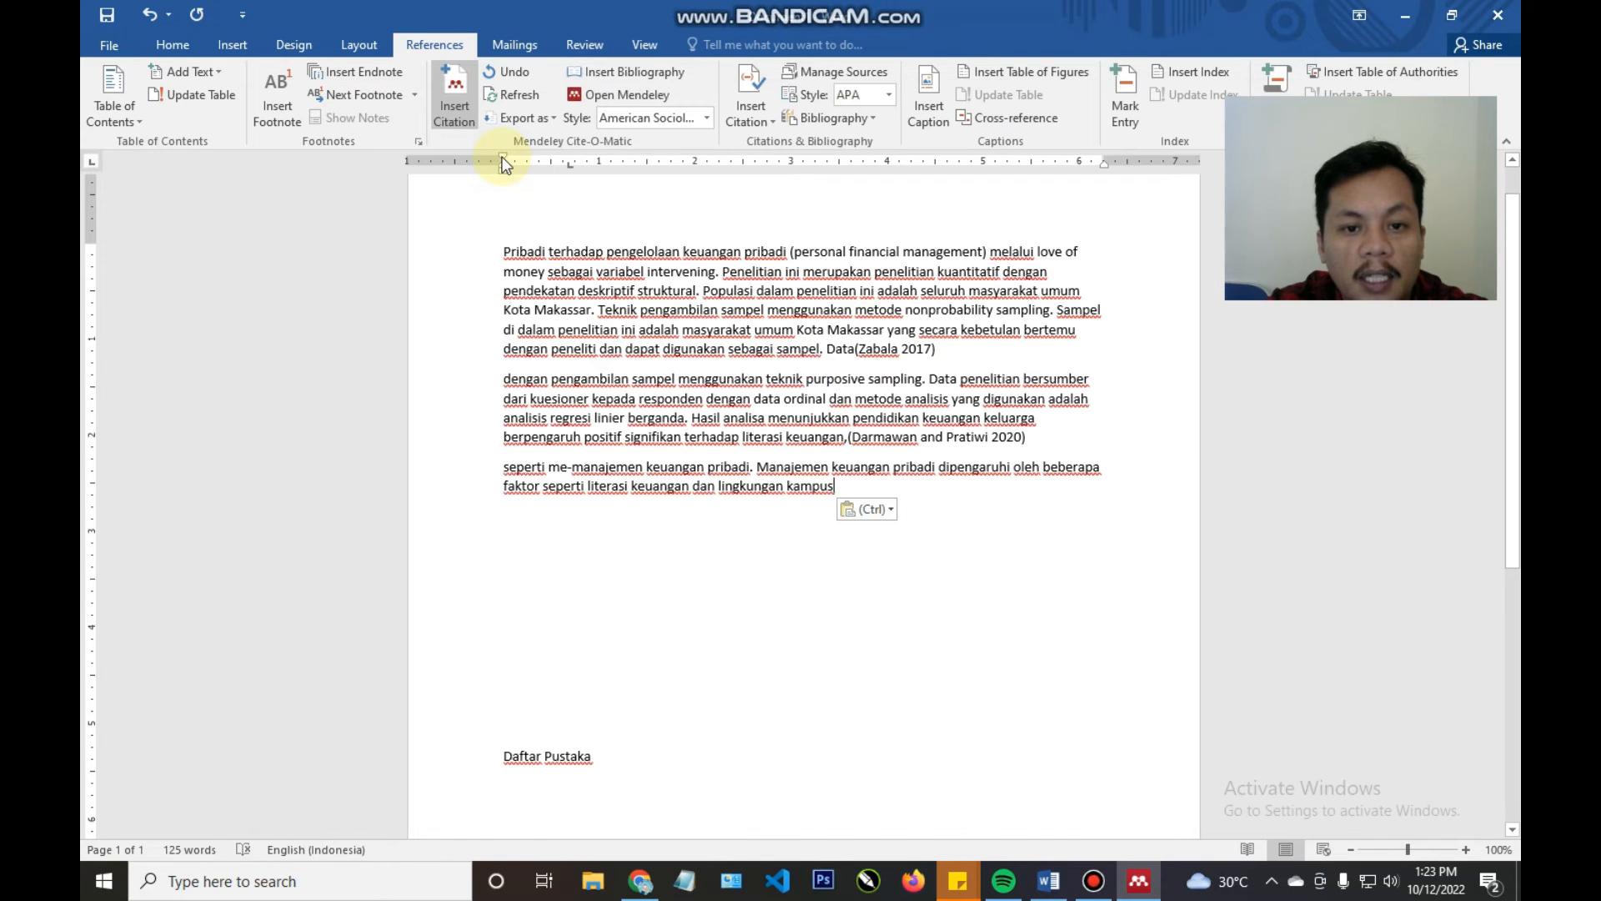
left_click(1011, 488)
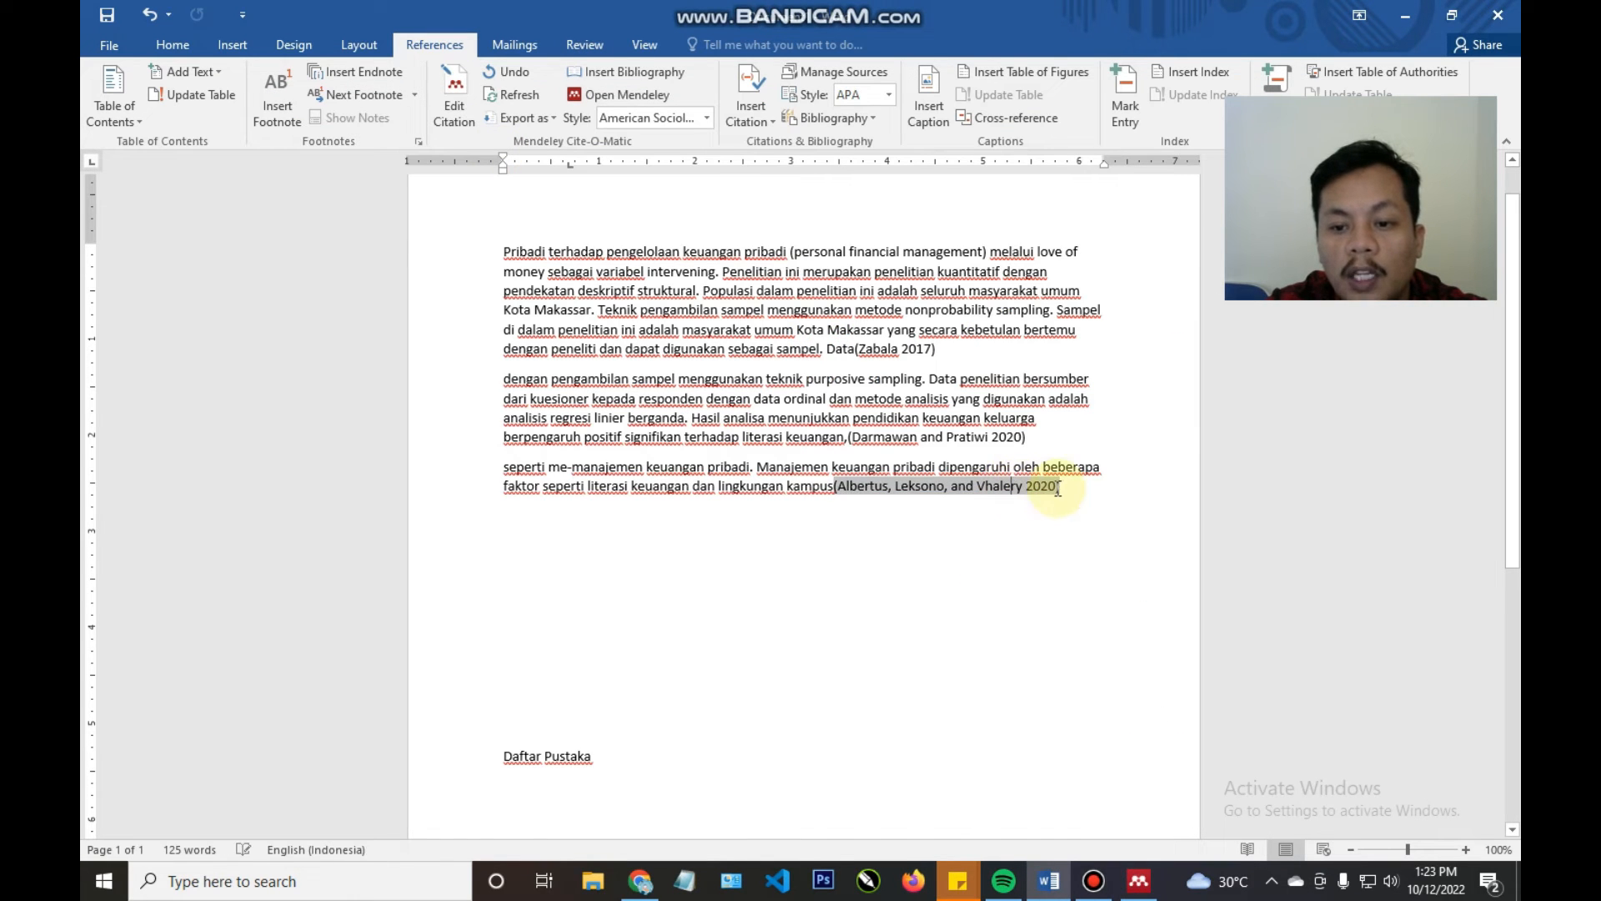
left_click(999, 438)
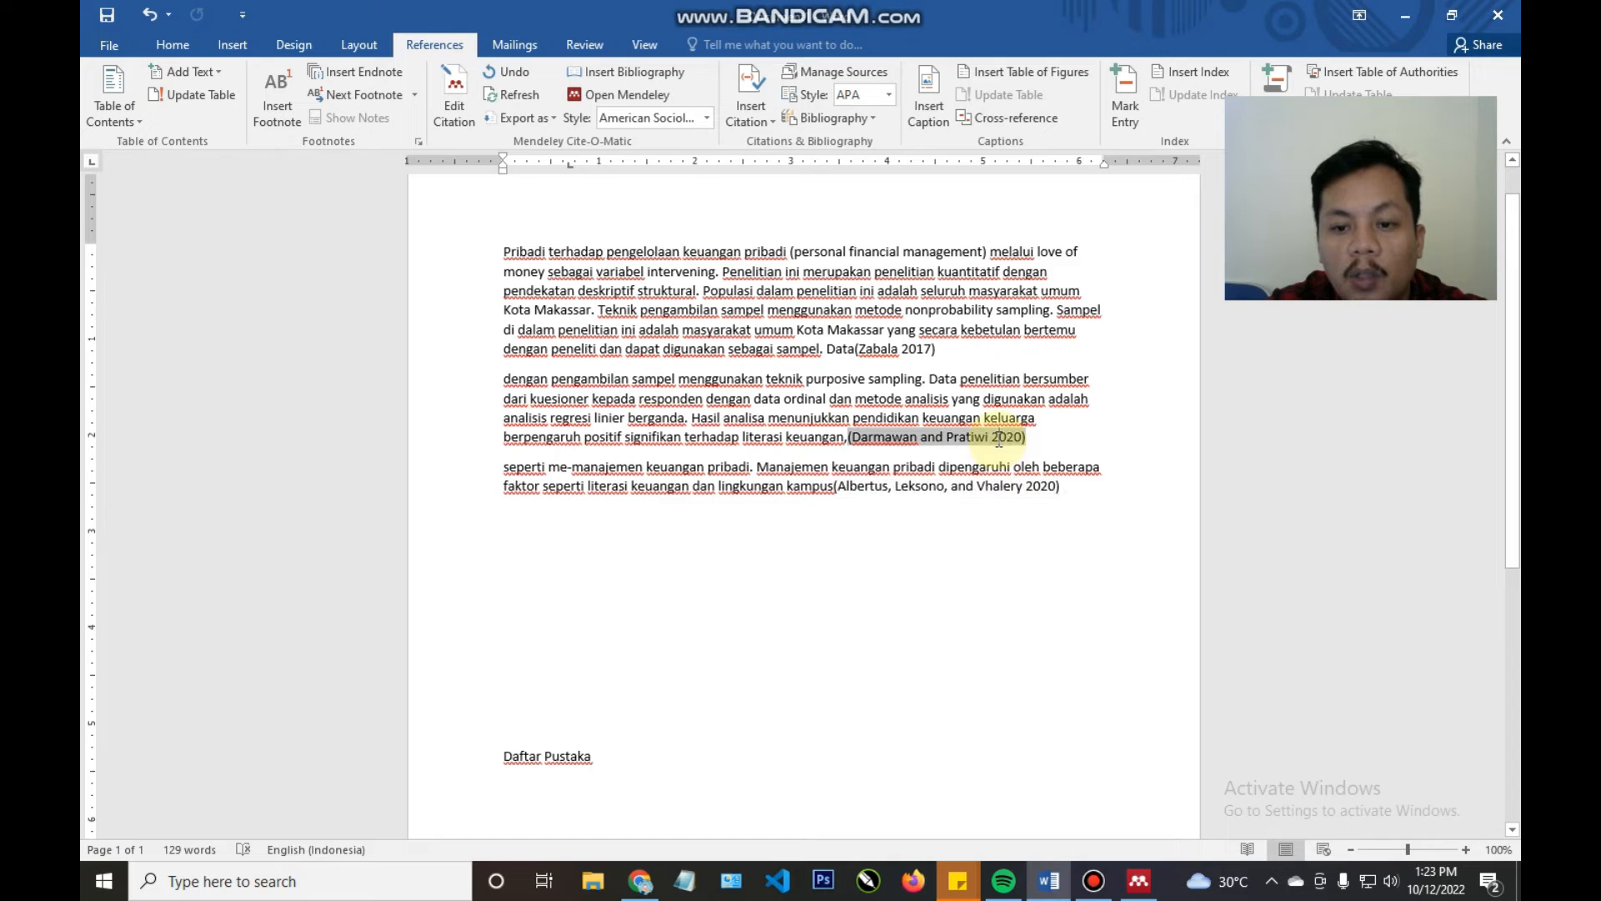
left_click(893, 353)
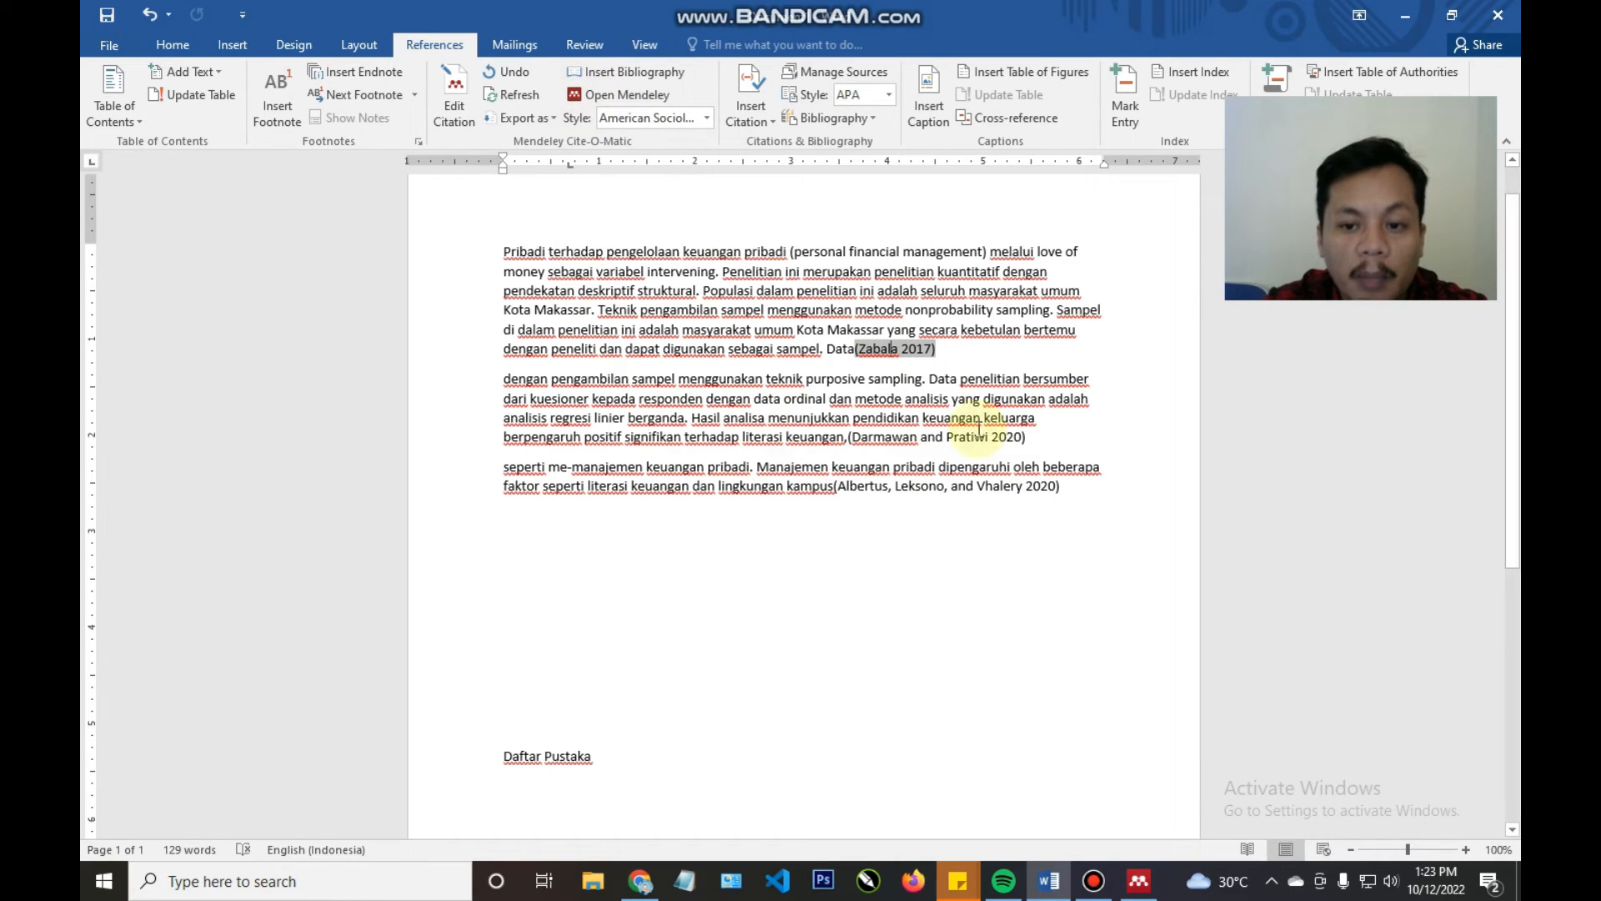
- Insert the Mendeley bibliography on the line below the "Daftar Pustaka" heading
scroll(694, 618, "down", 2)
left_click(530, 695)
scroll(633, 468, "up", 3)
left_click(644, 73)
scroll(662, 572, "down", 7)
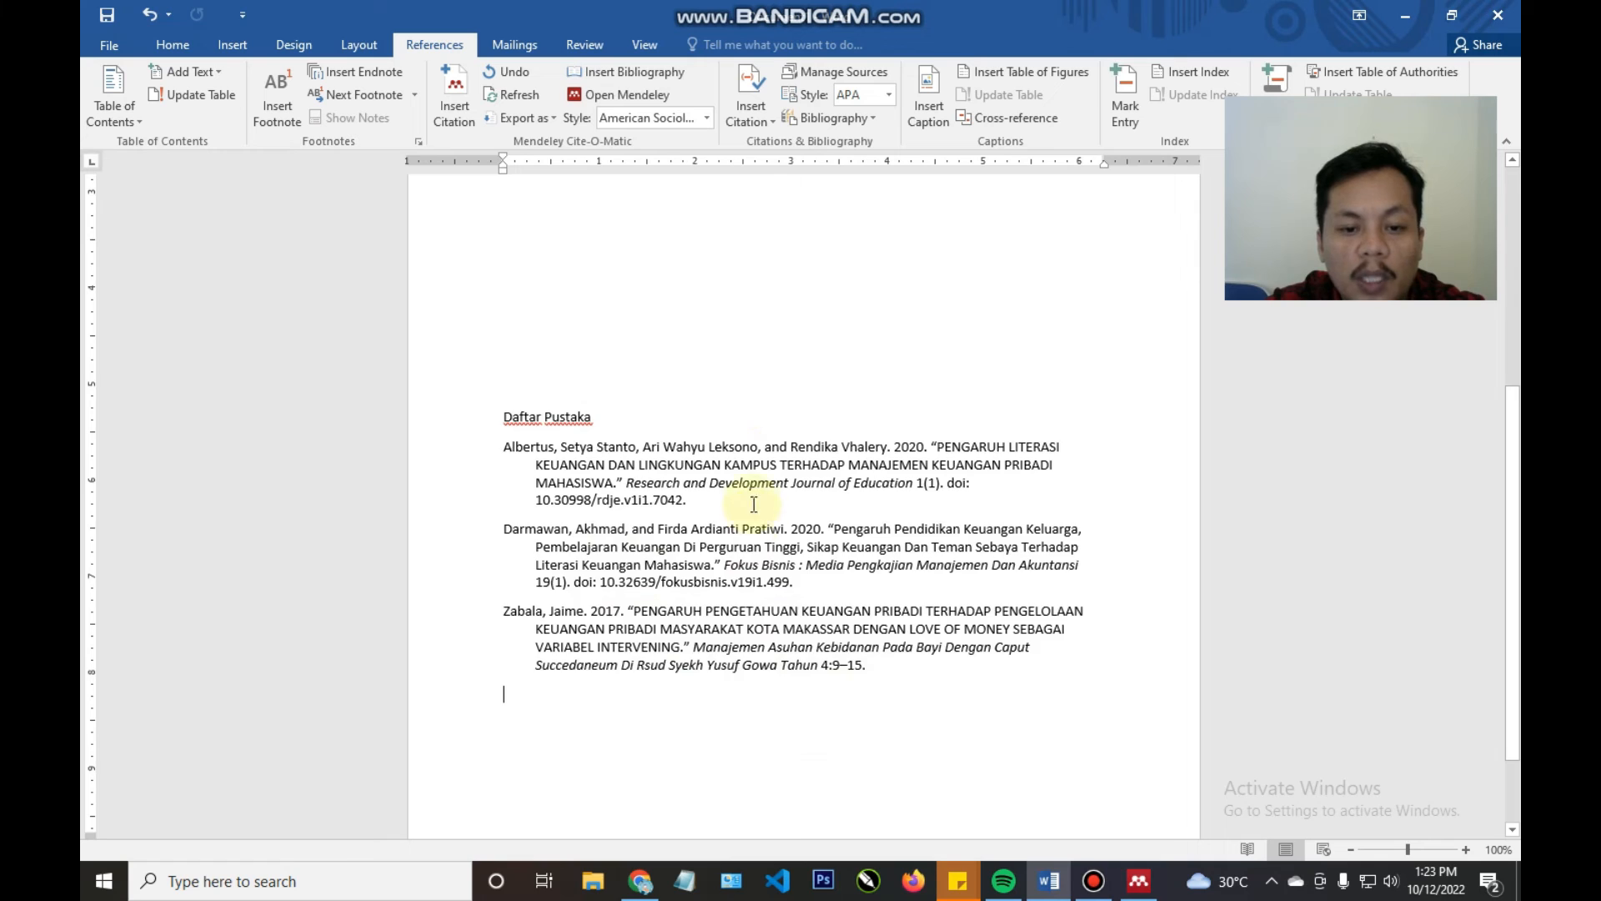
- Change the Mendeley citation style to Modern Humanities Research Association 3rd edition (note with bibliography)
scroll(754, 505, "up", 5)
left_click(976, 483)
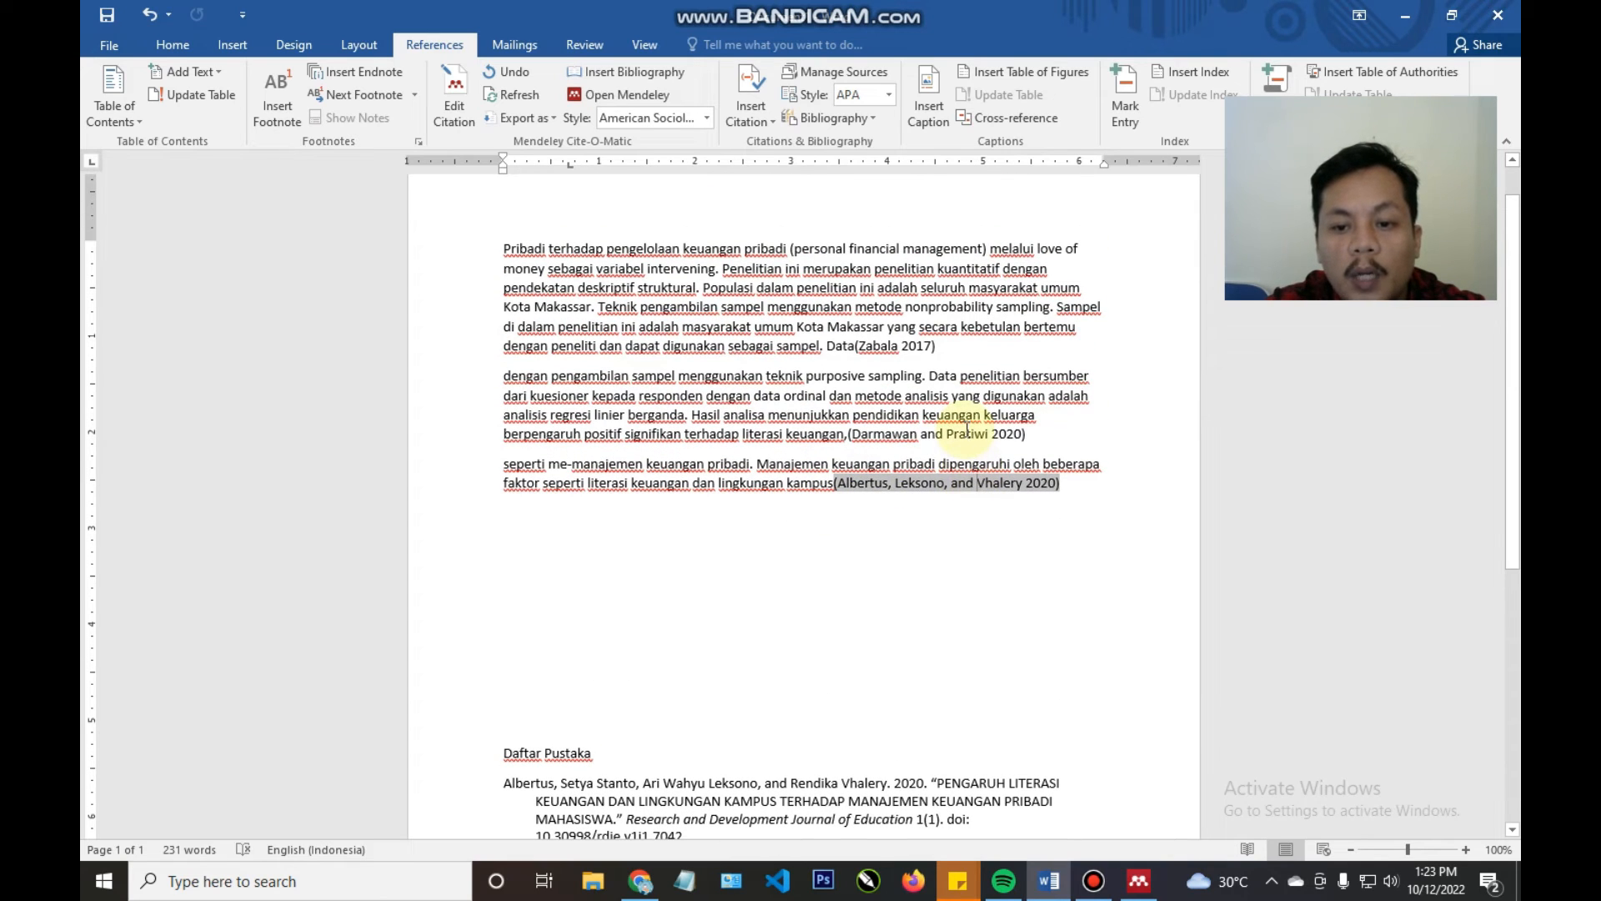
left_click(967, 429)
left_click(893, 346)
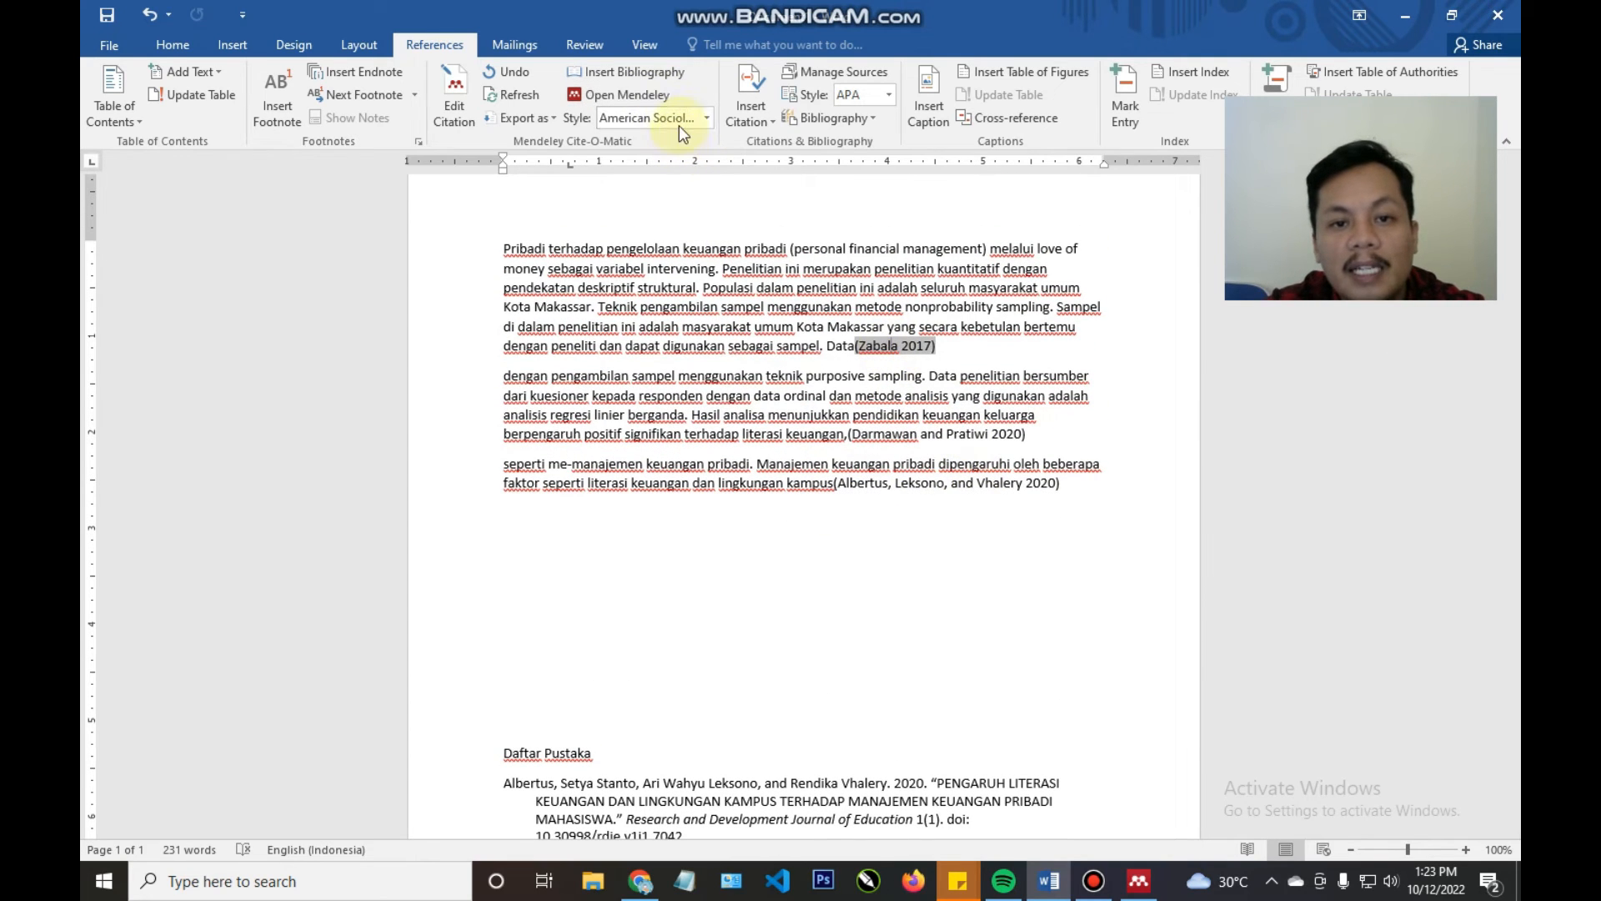
left_click(708, 120)
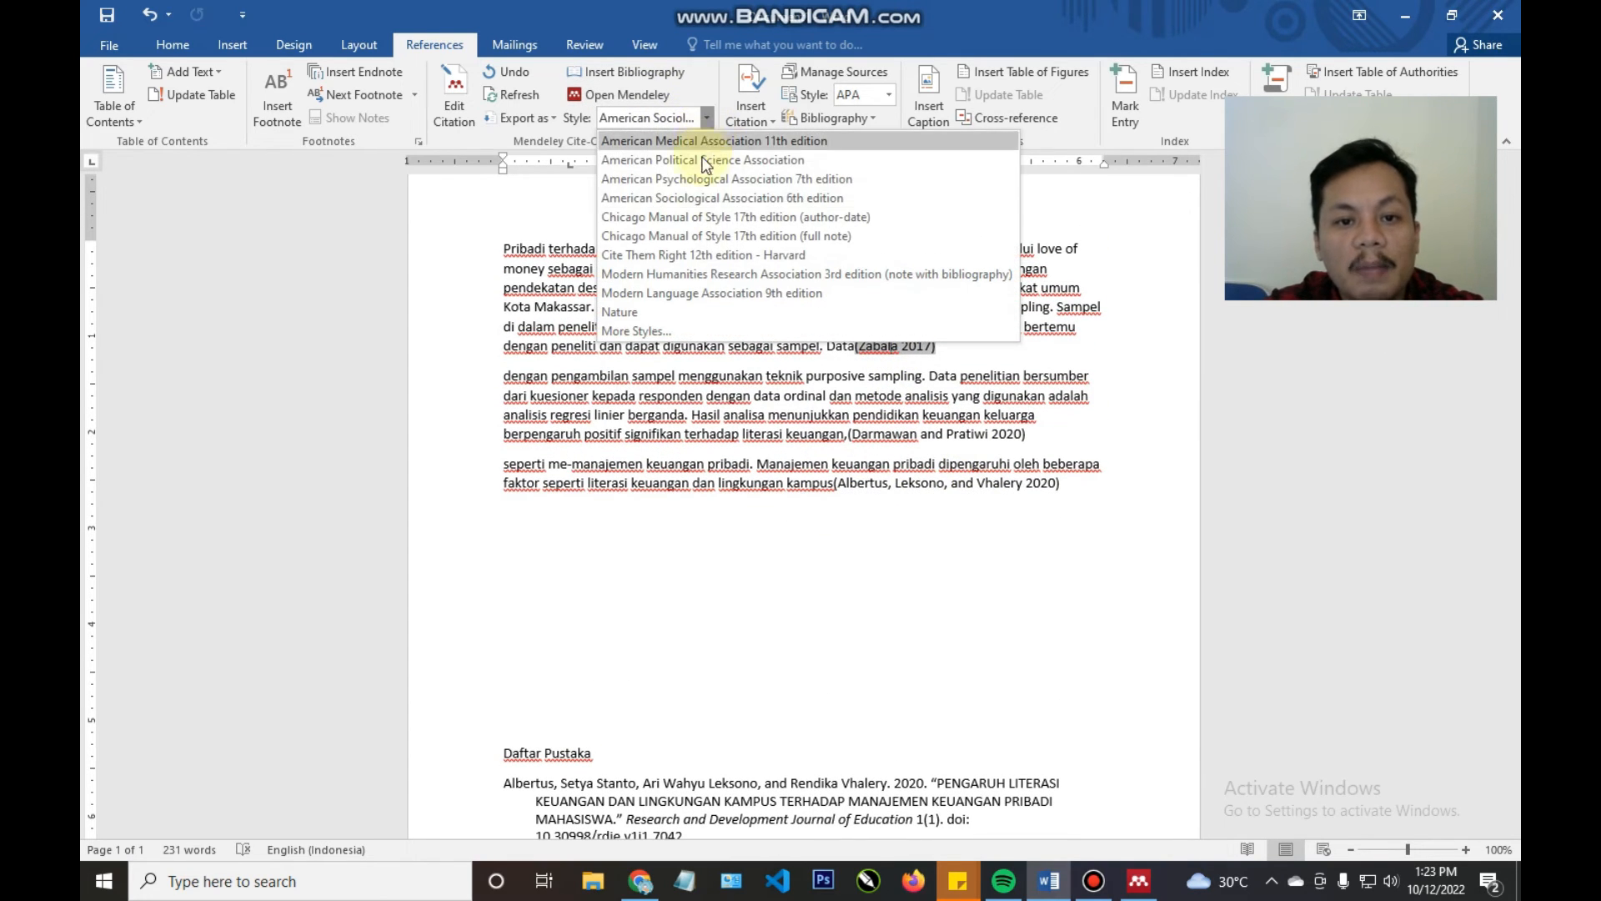
scroll(669, 420, "down", 5)
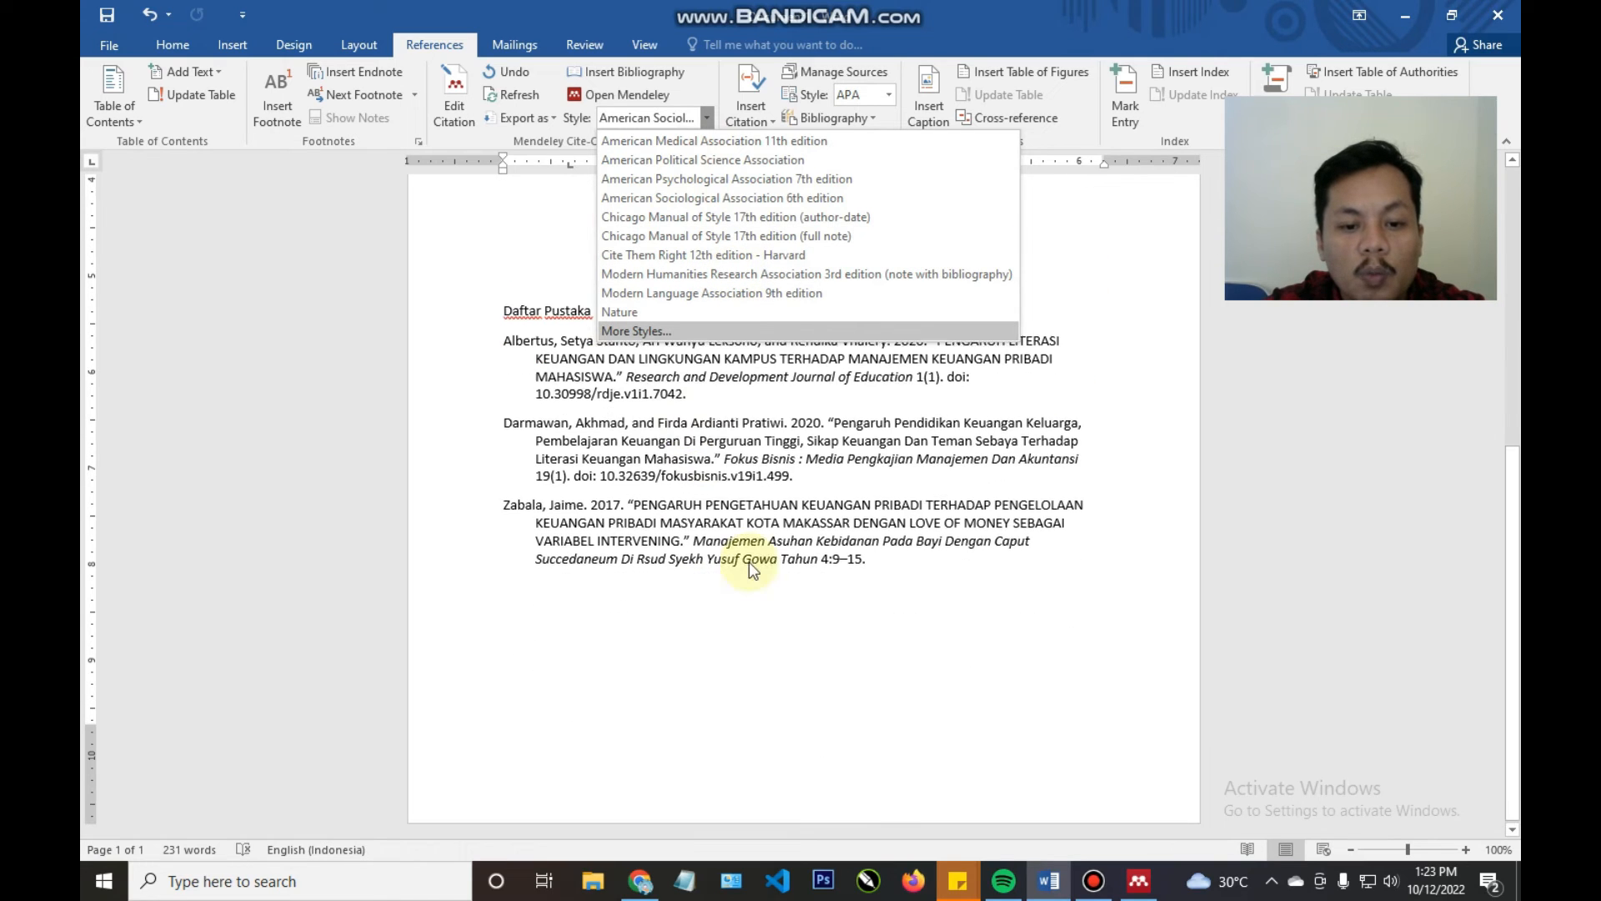
left_click(685, 273)
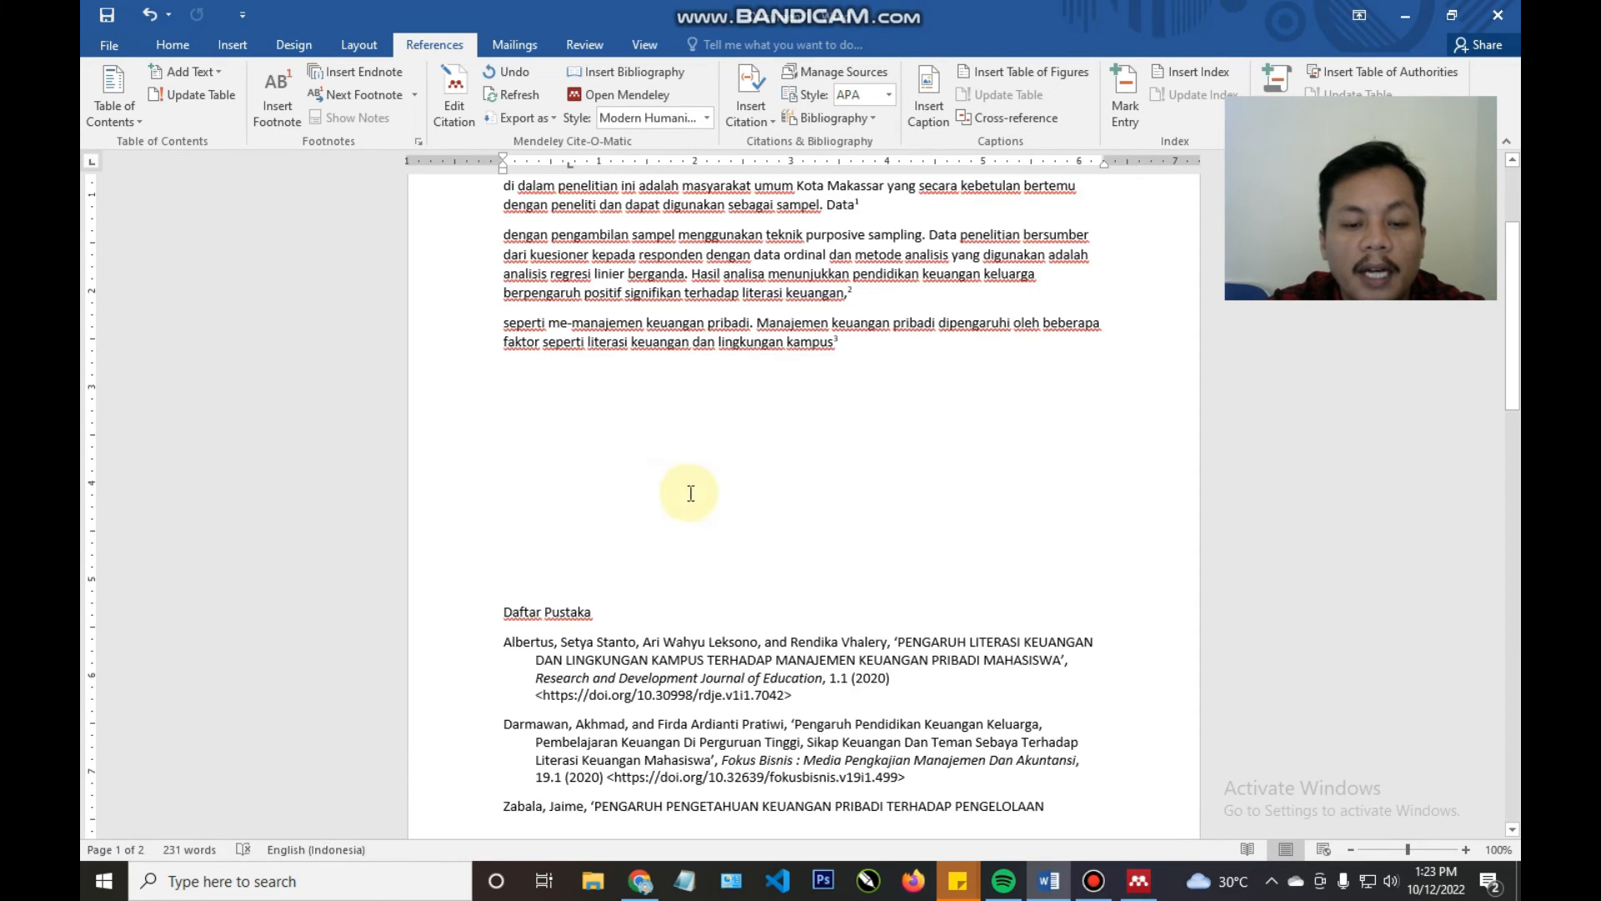
- Examine the footnotes, the bibliography under "Daftar Pustaka" and the superscript citation markers throughout the document
scroll(743, 554, "down", 10)
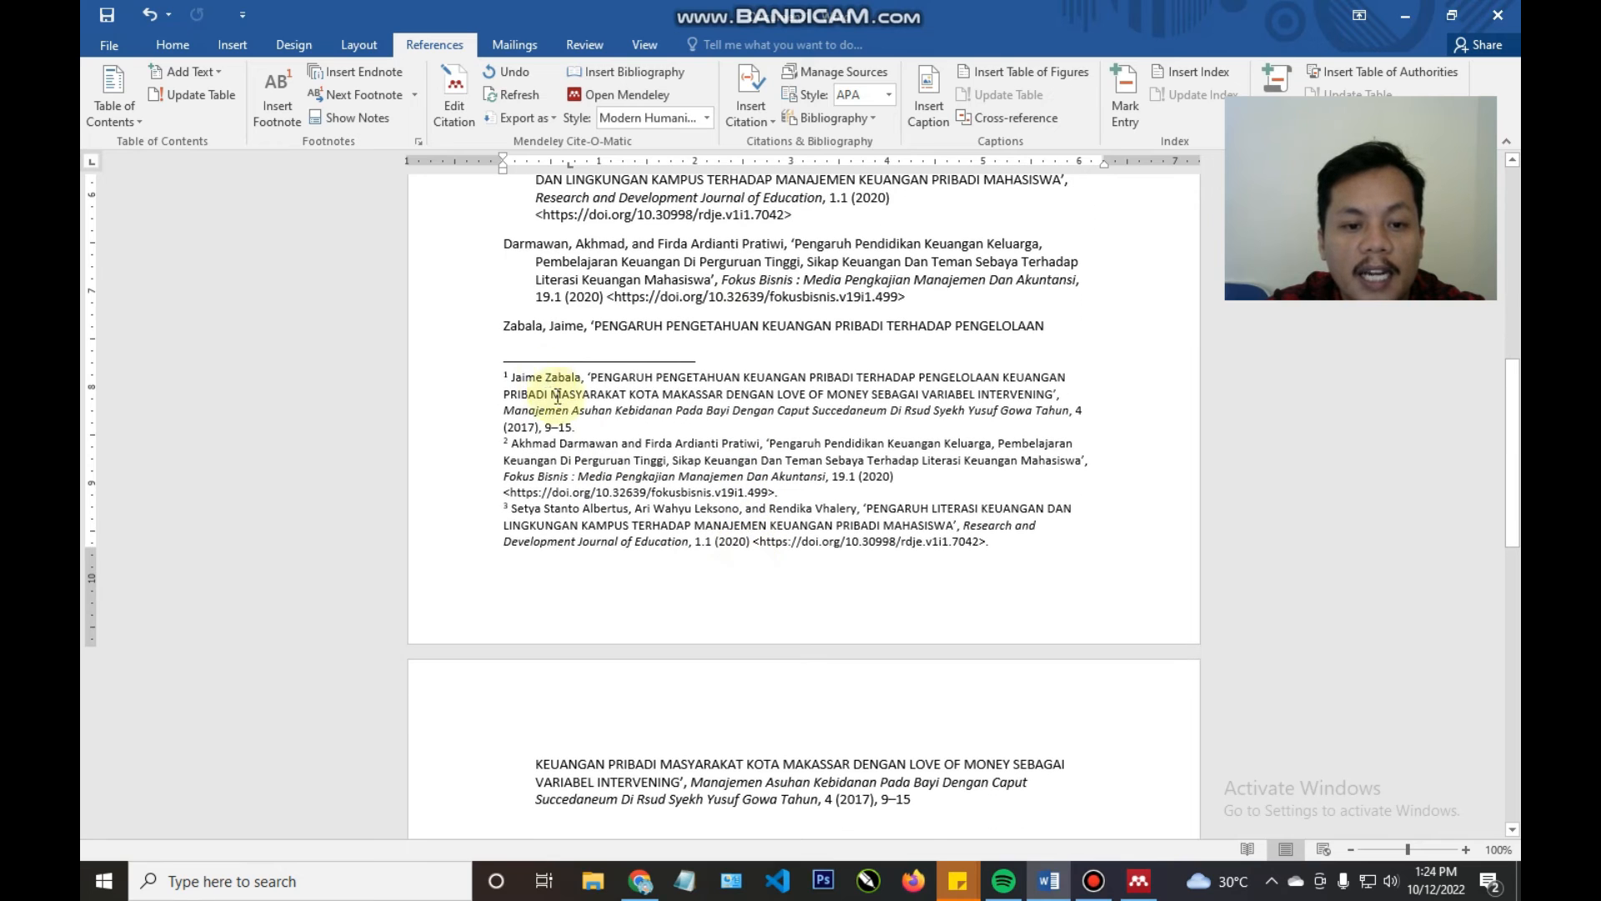
scroll(598, 501, "up", 4)
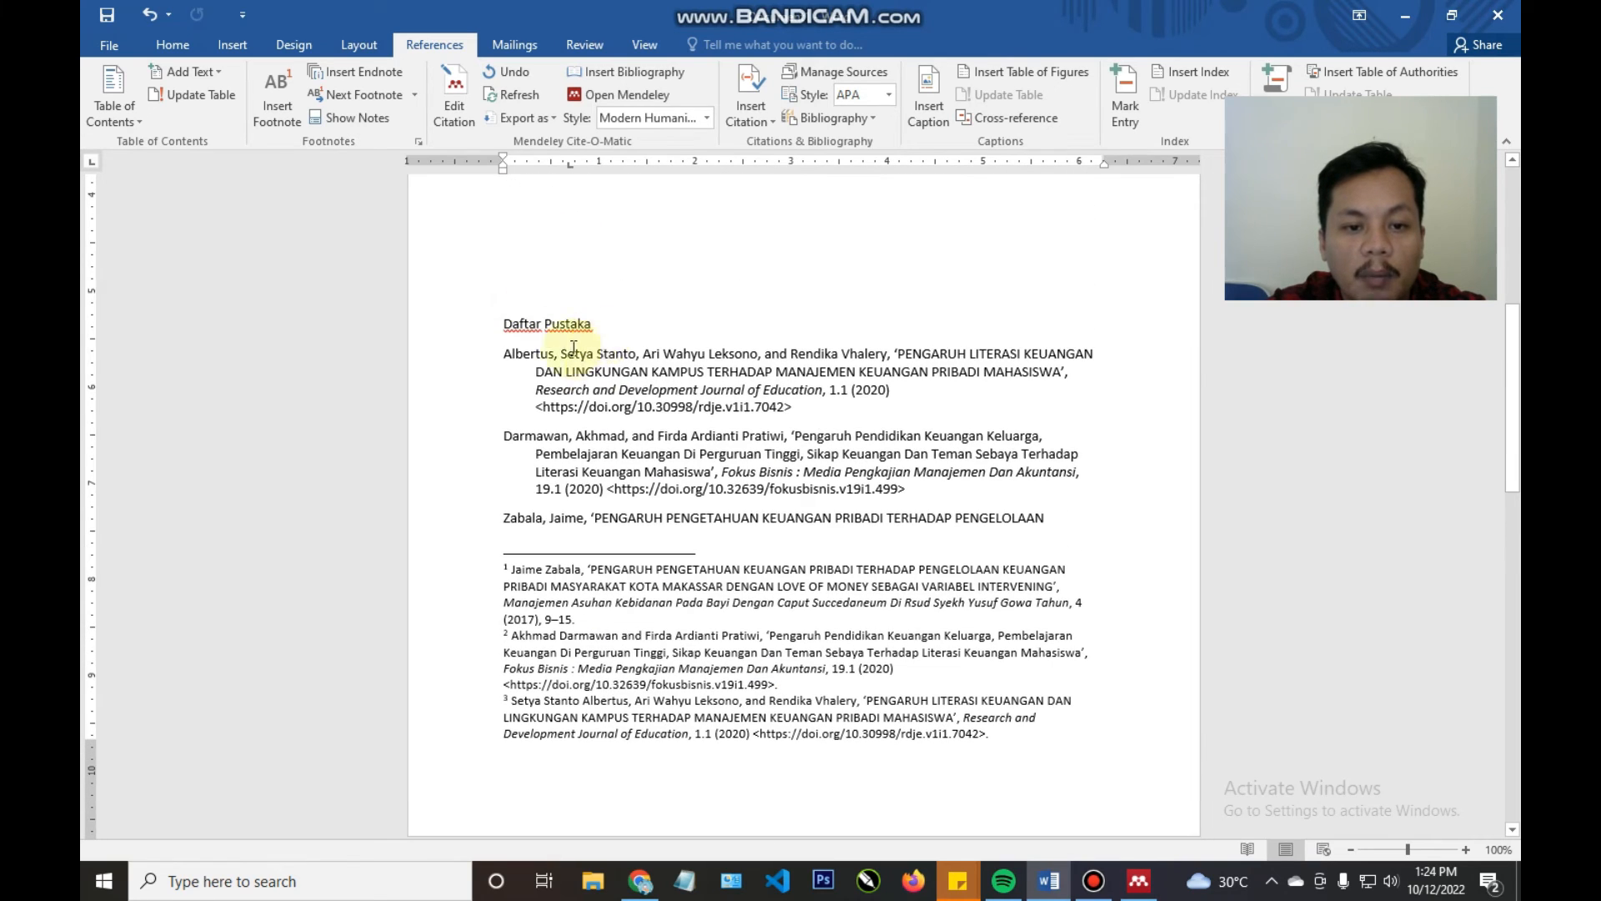
scroll(703, 458, "down", 7)
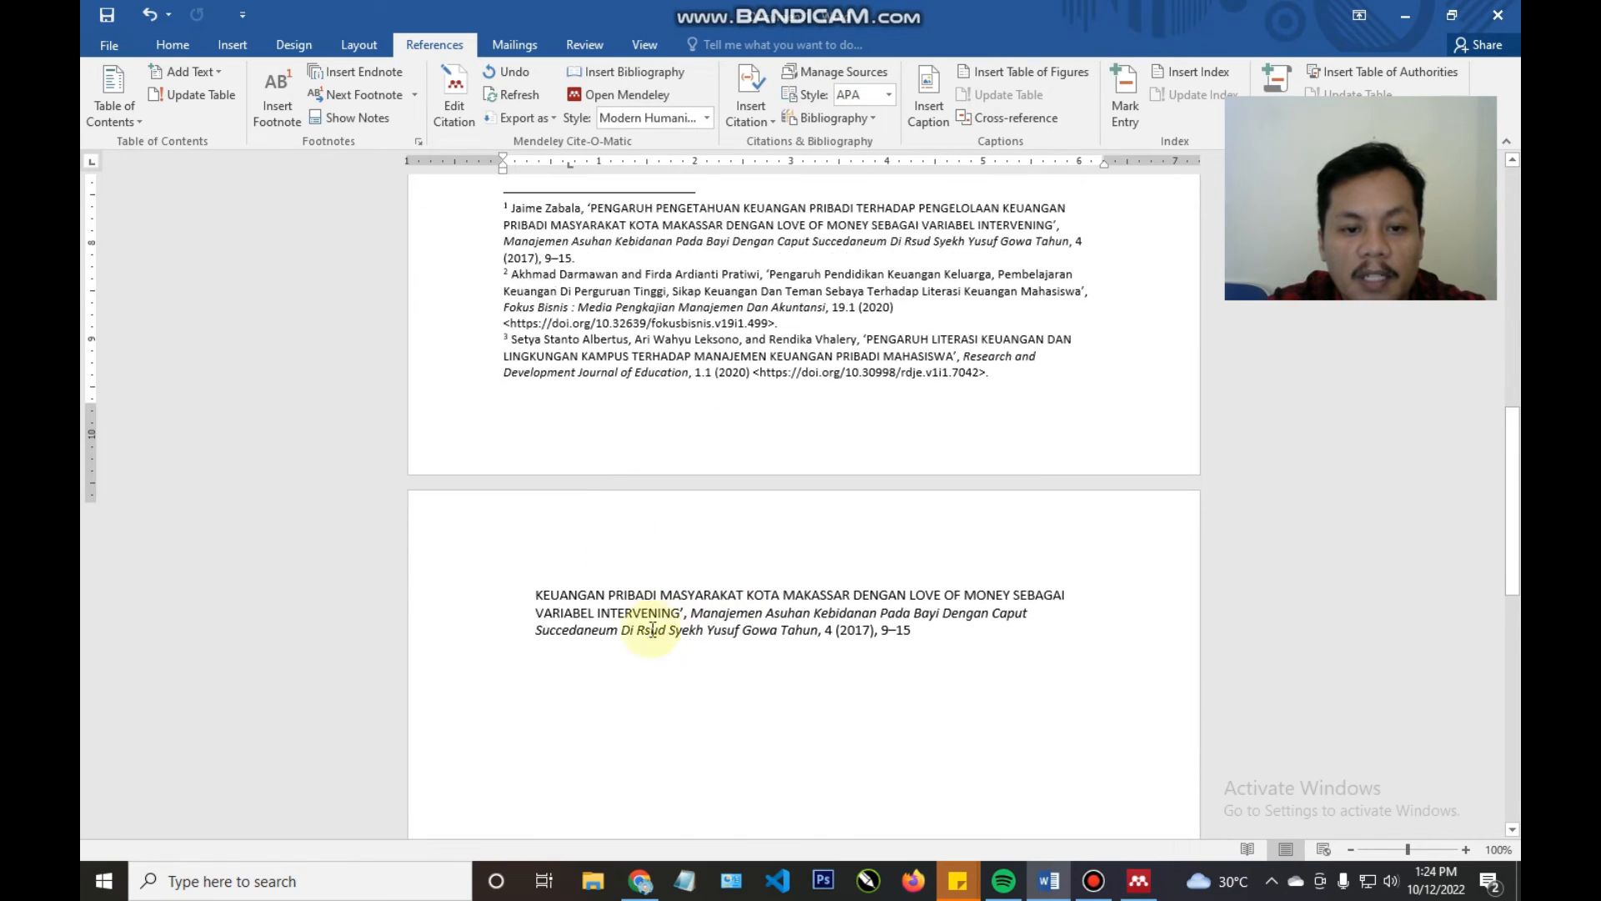
scroll(704, 518, "up", 2)
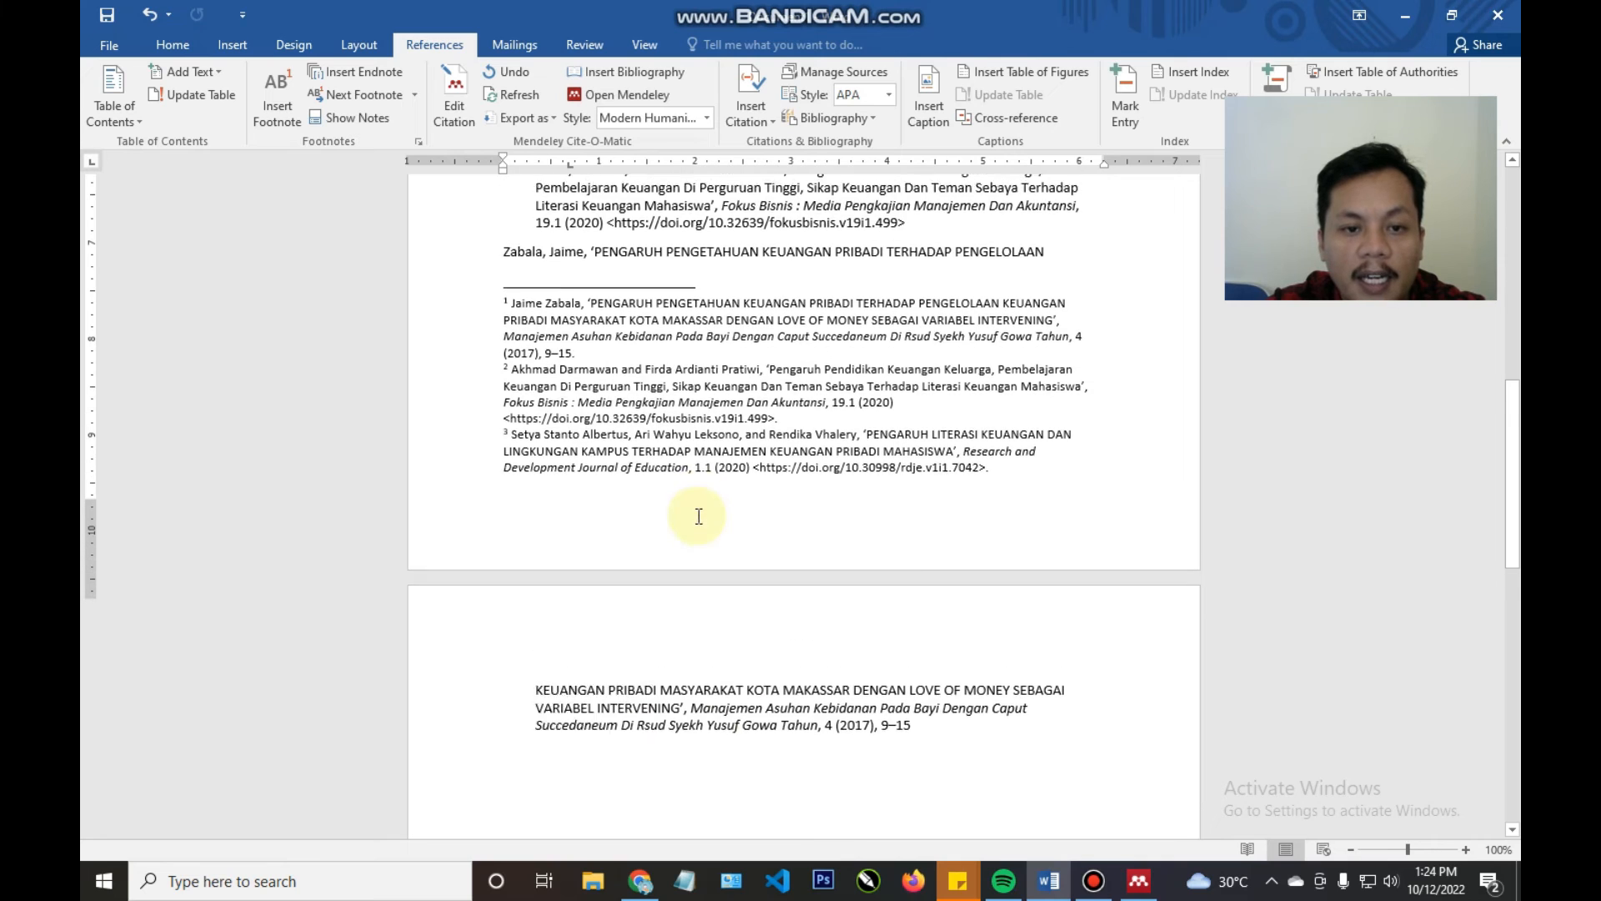
scroll(682, 611, "down", 15)
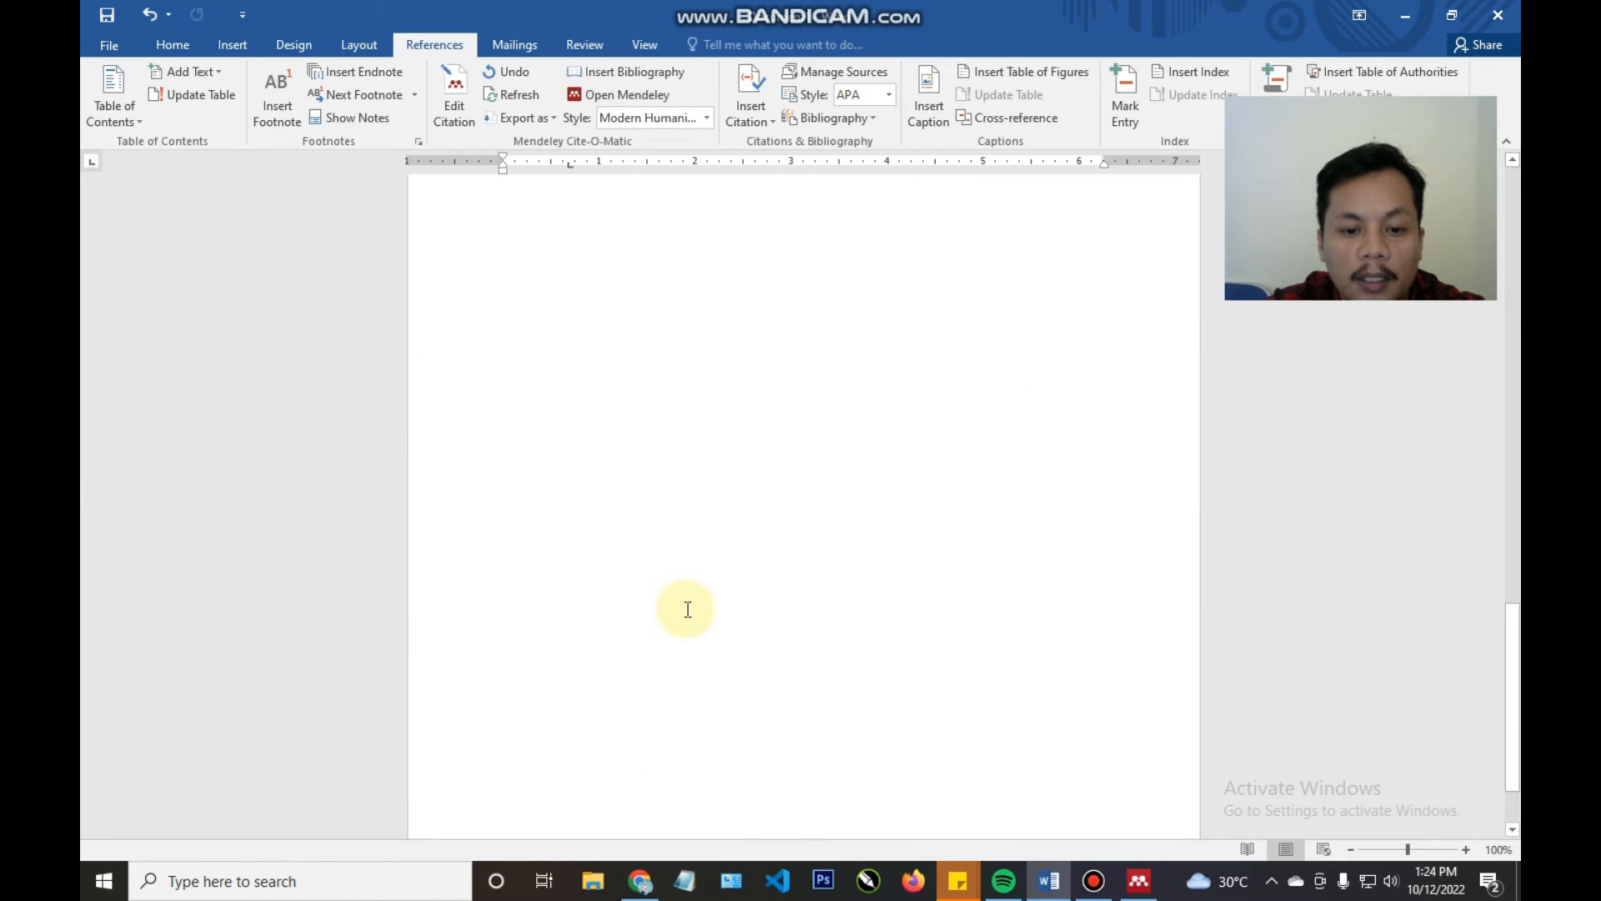
scroll(666, 476, "up", 12)
scroll(665, 475, "up", 20)
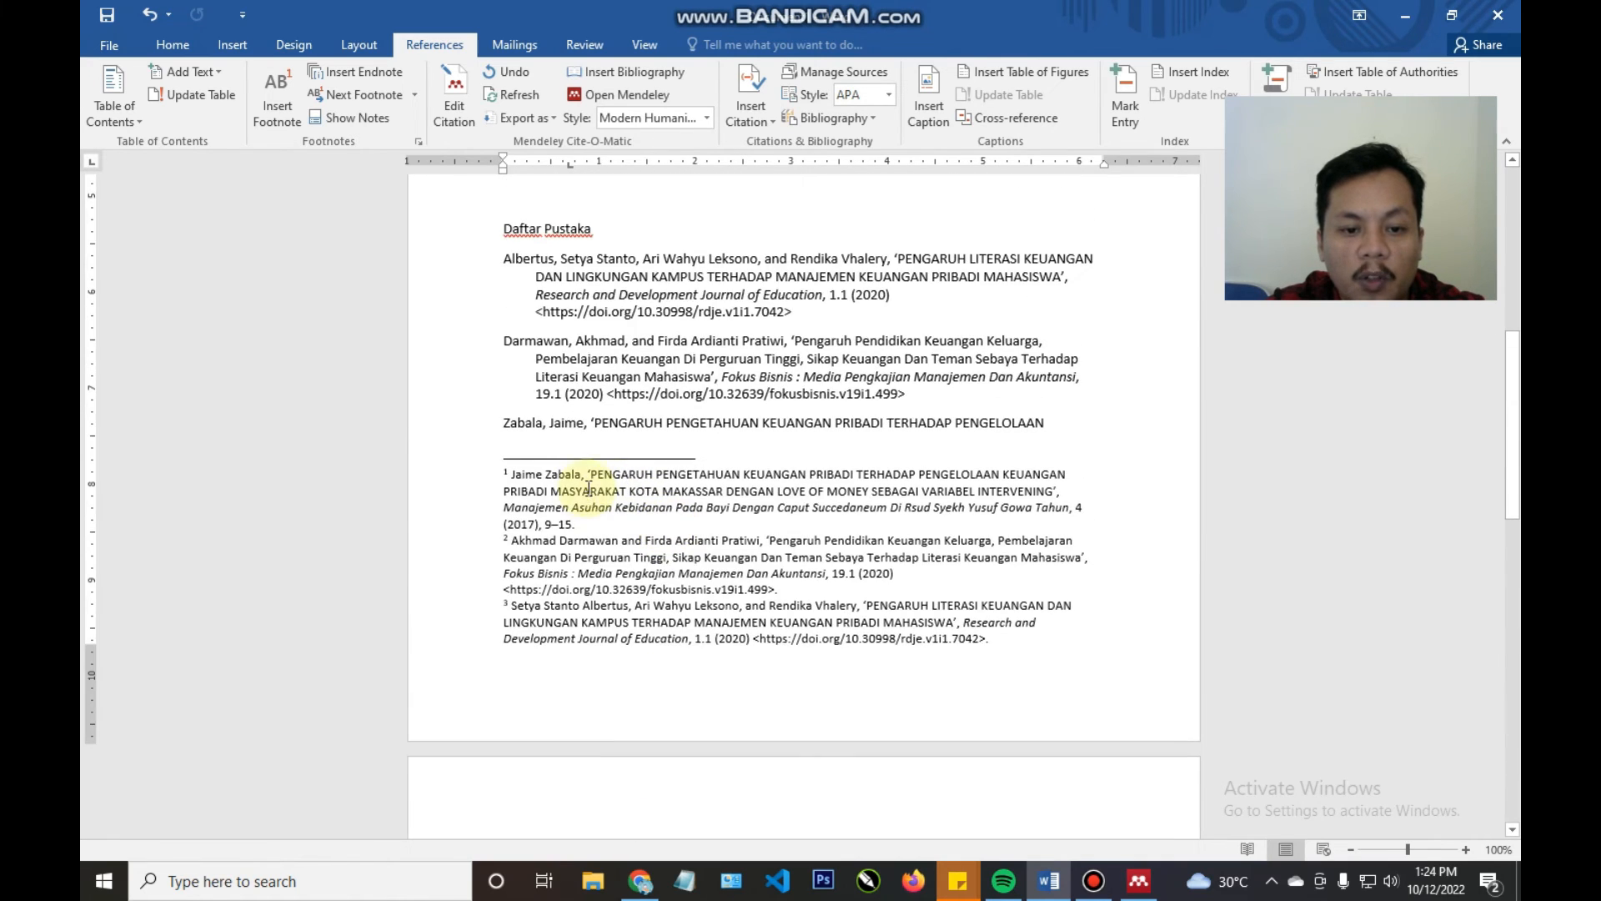
scroll(774, 487, "up", 1)
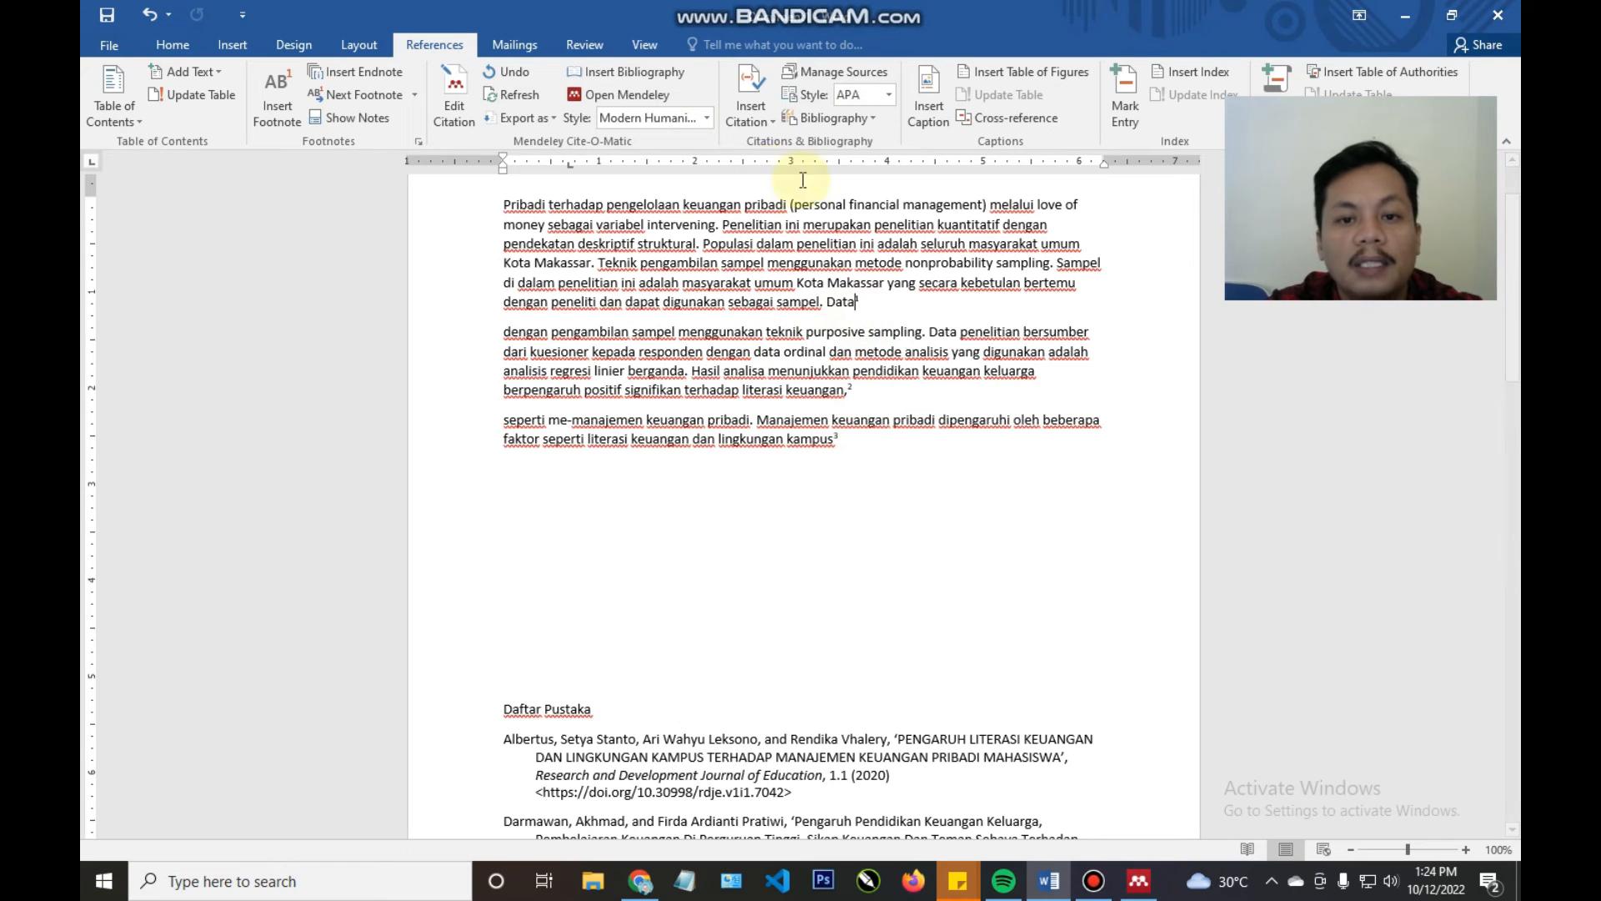
- Reselect the Modern Humanities Research Association 3rd edition style and compare the bibliography entries with the footnotes and their markers in the text
left_click(709, 117)
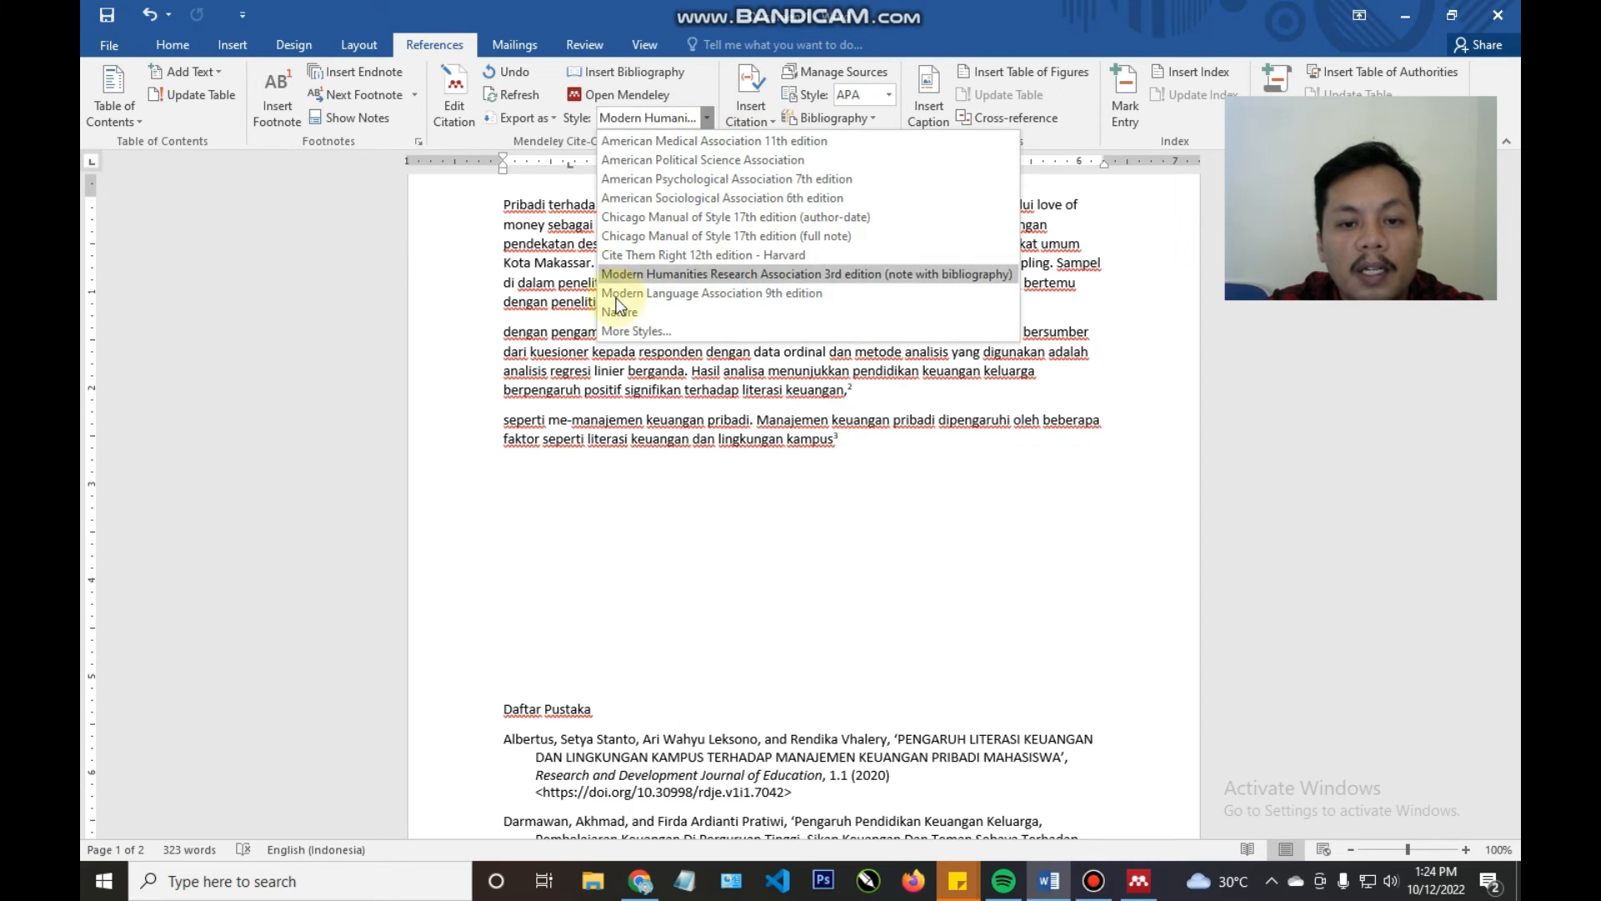
left_click(667, 274)
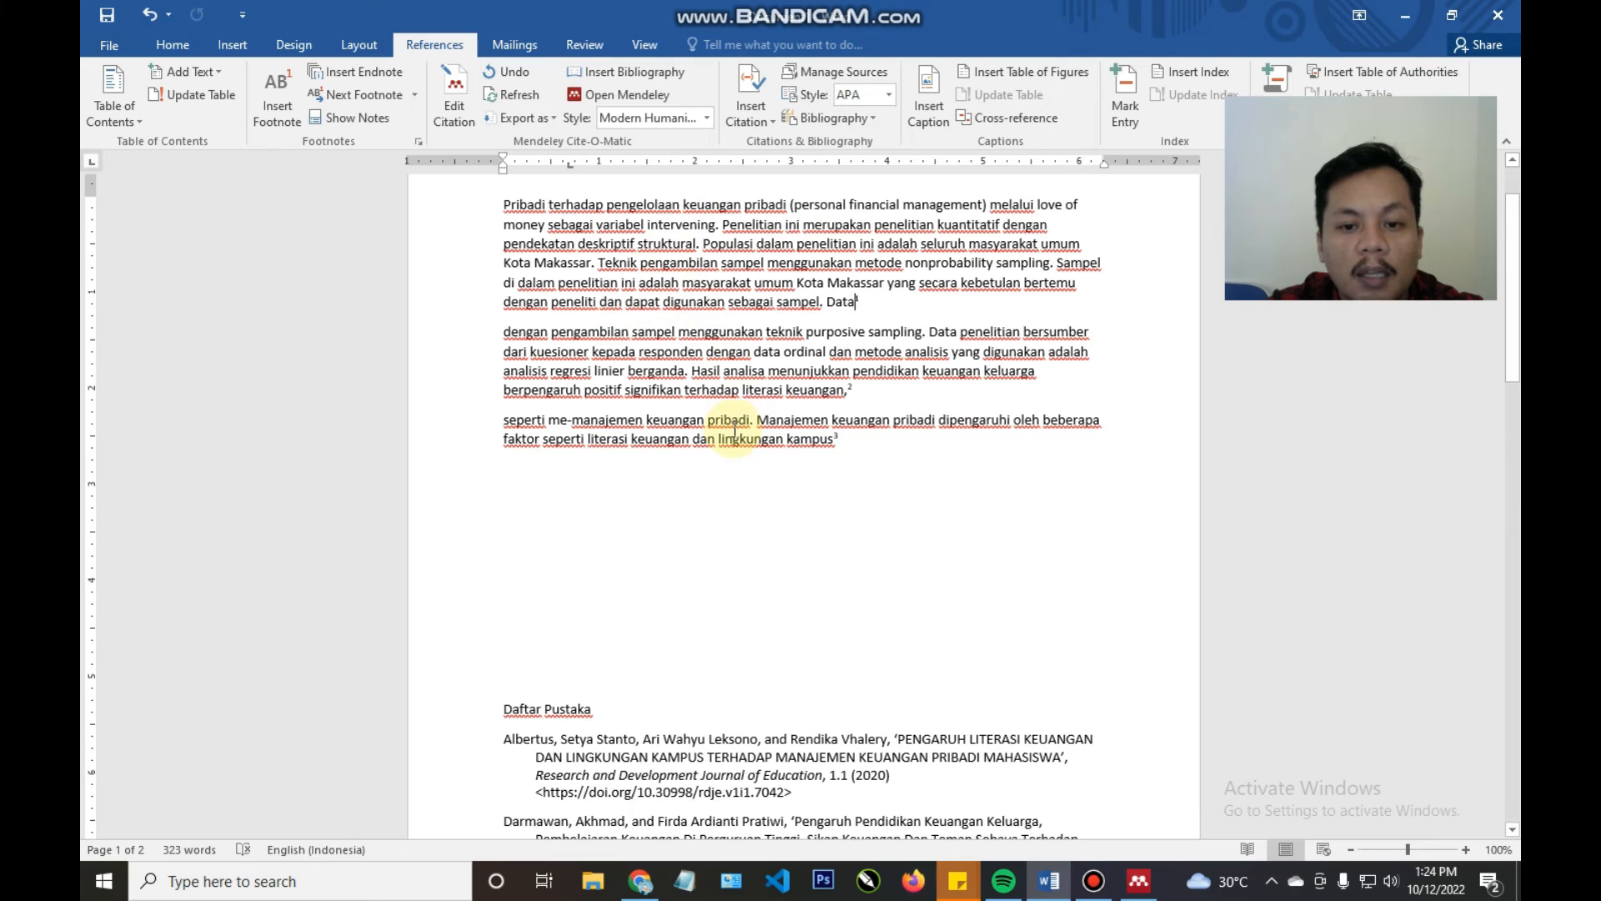
scroll(850, 302, "down", 15)
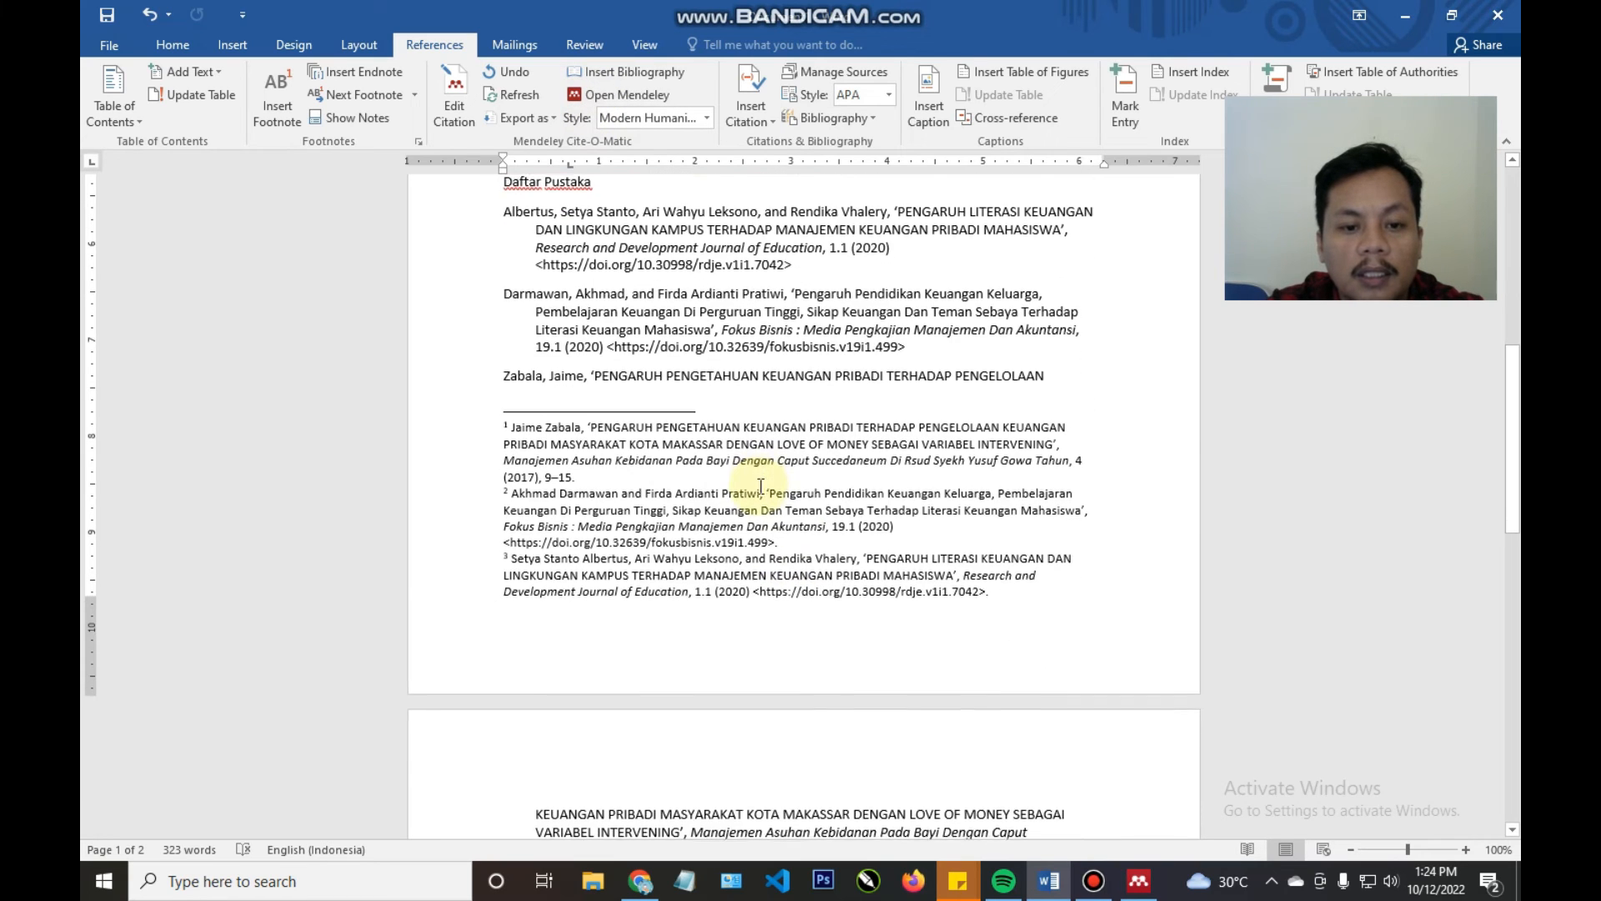
scroll(701, 505, "up", 8)
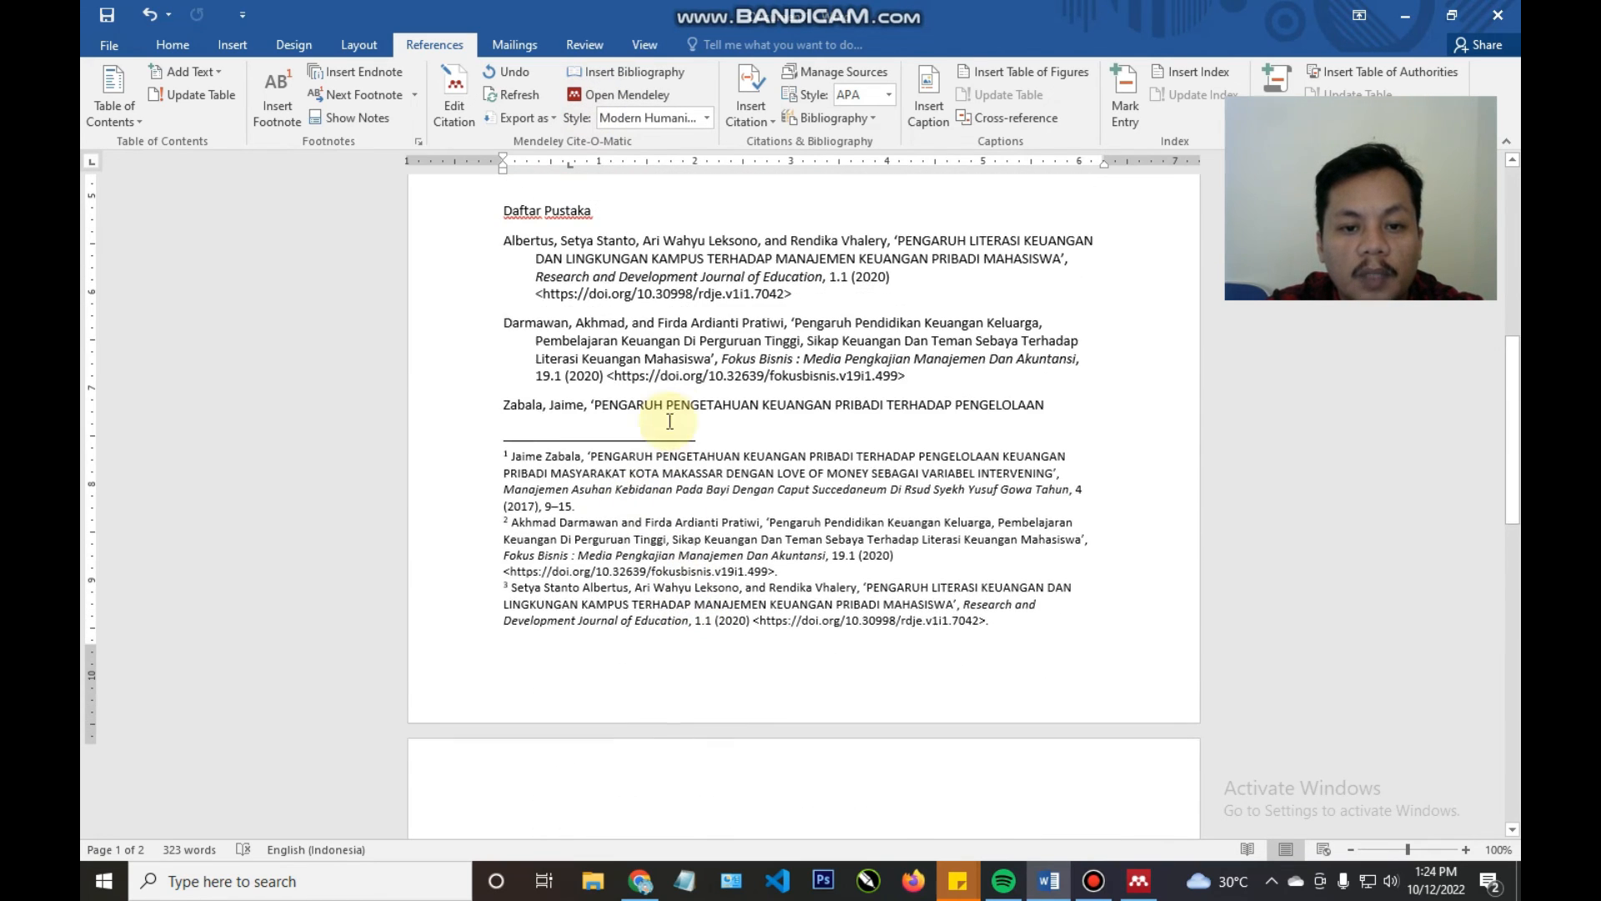
left_click_drag(503, 262, 715, 530)
scroll(965, 615, "down", 5)
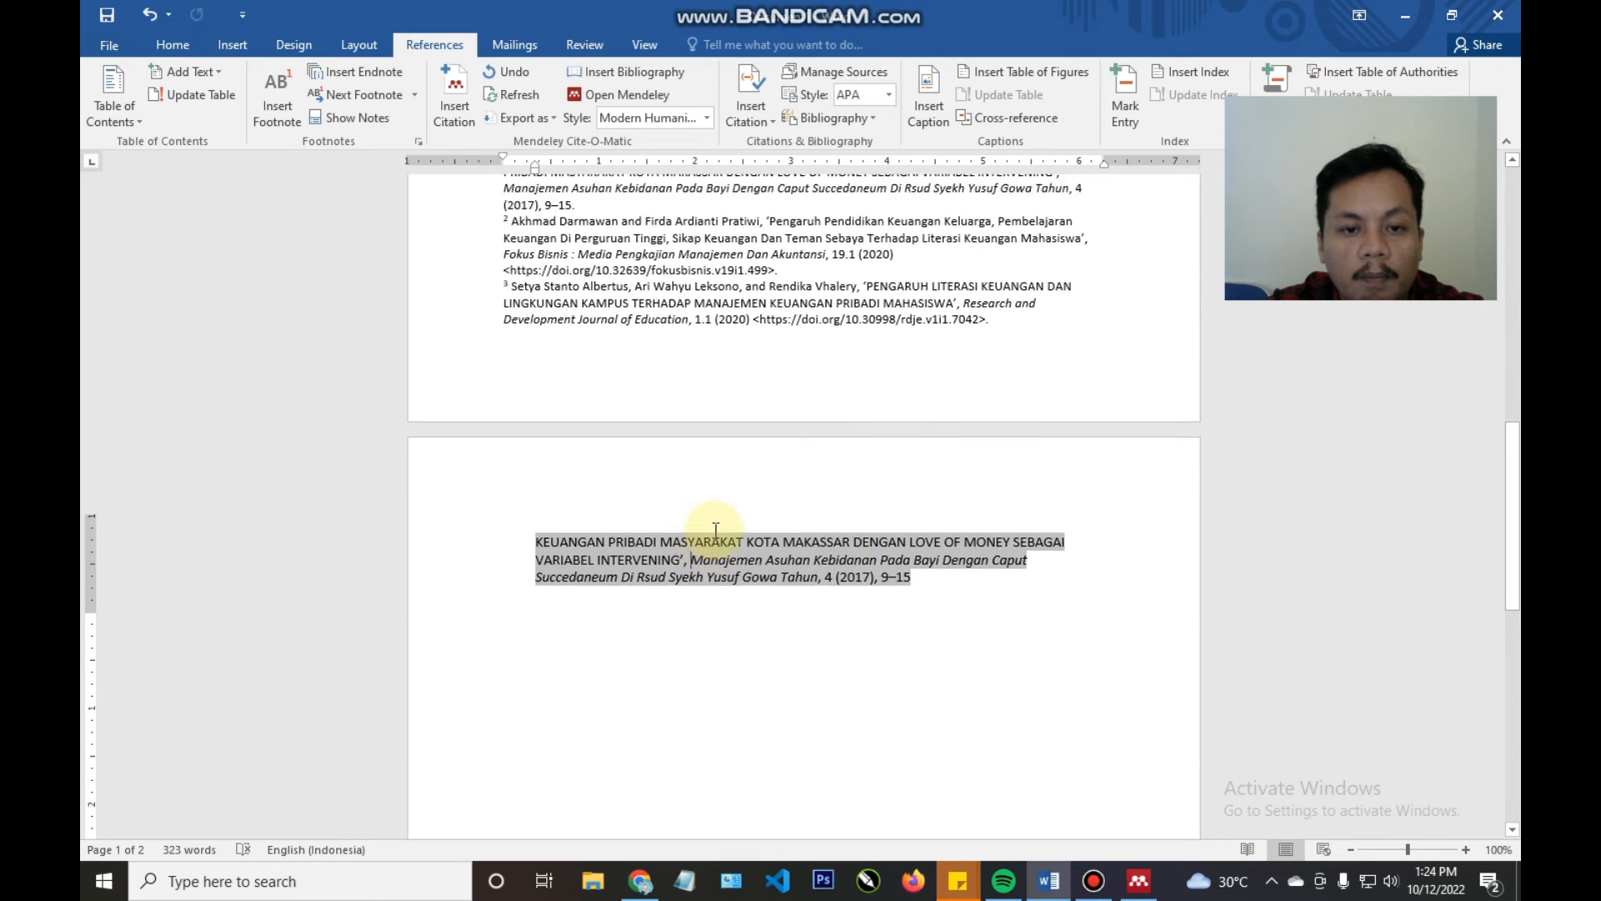
scroll(733, 387, "up", 3)
scroll(684, 317, "up", 2)
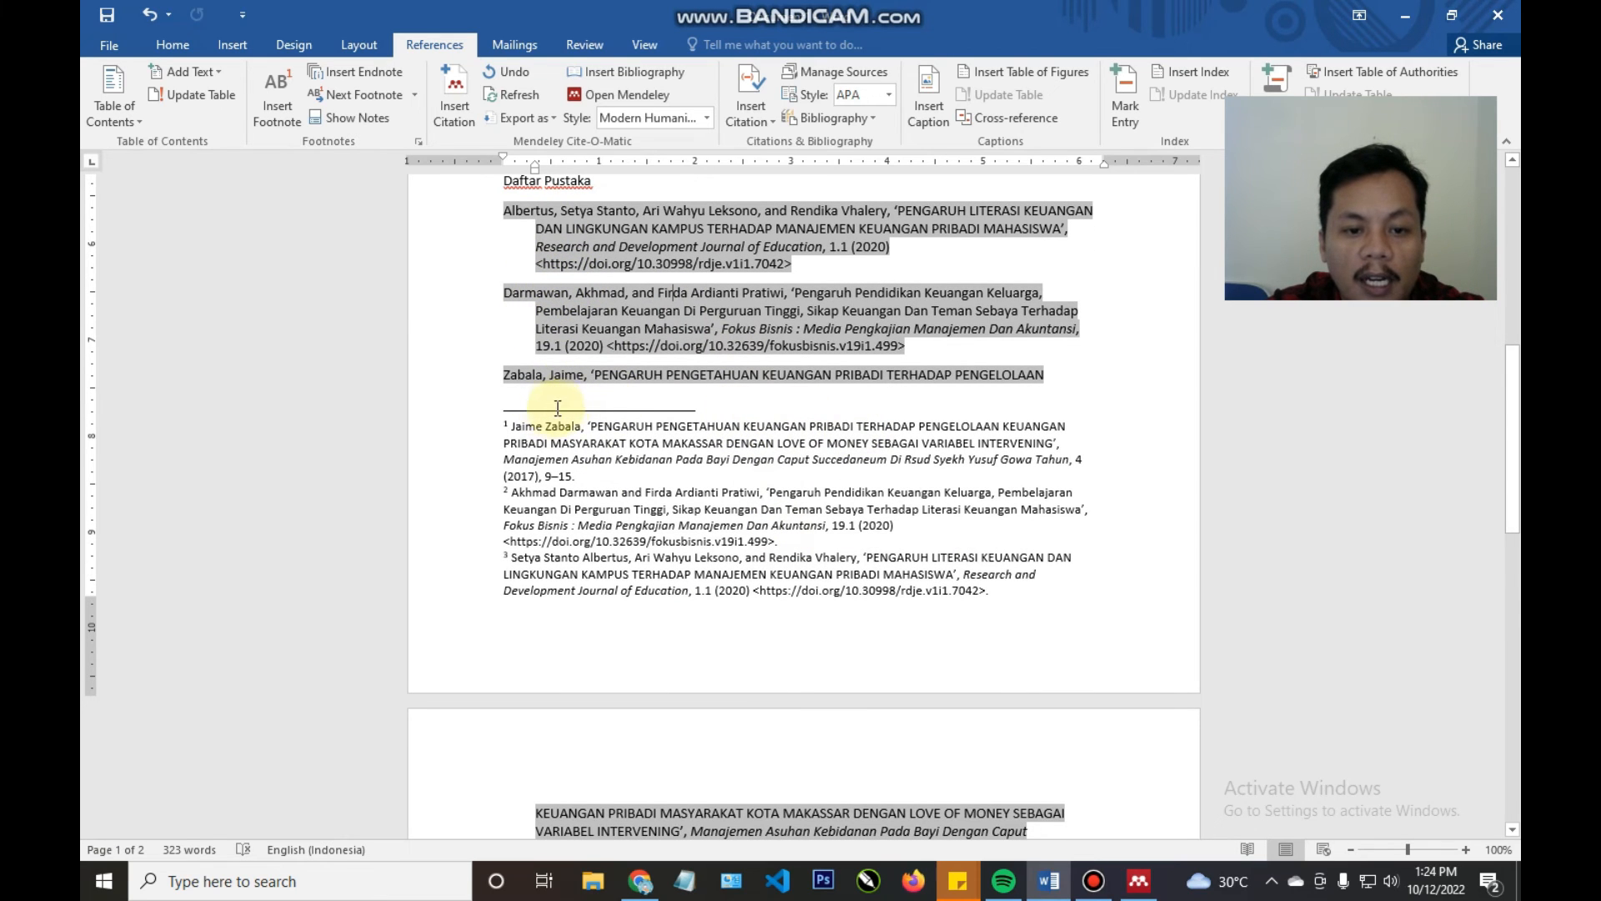
scroll(750, 409, "up", 12)
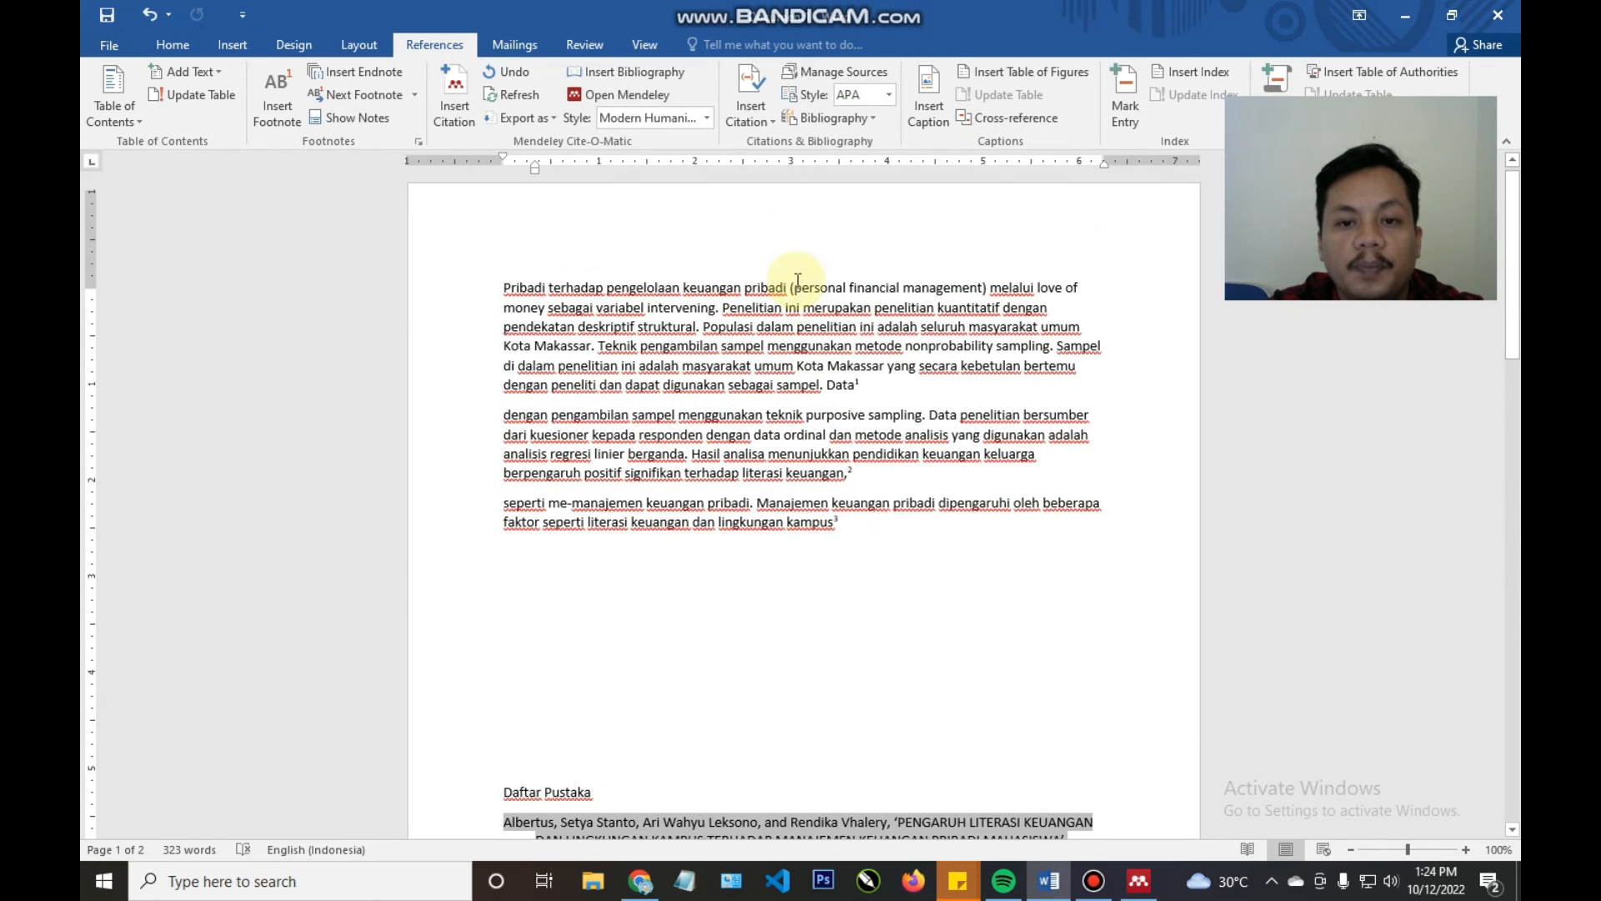
left_click(862, 396)
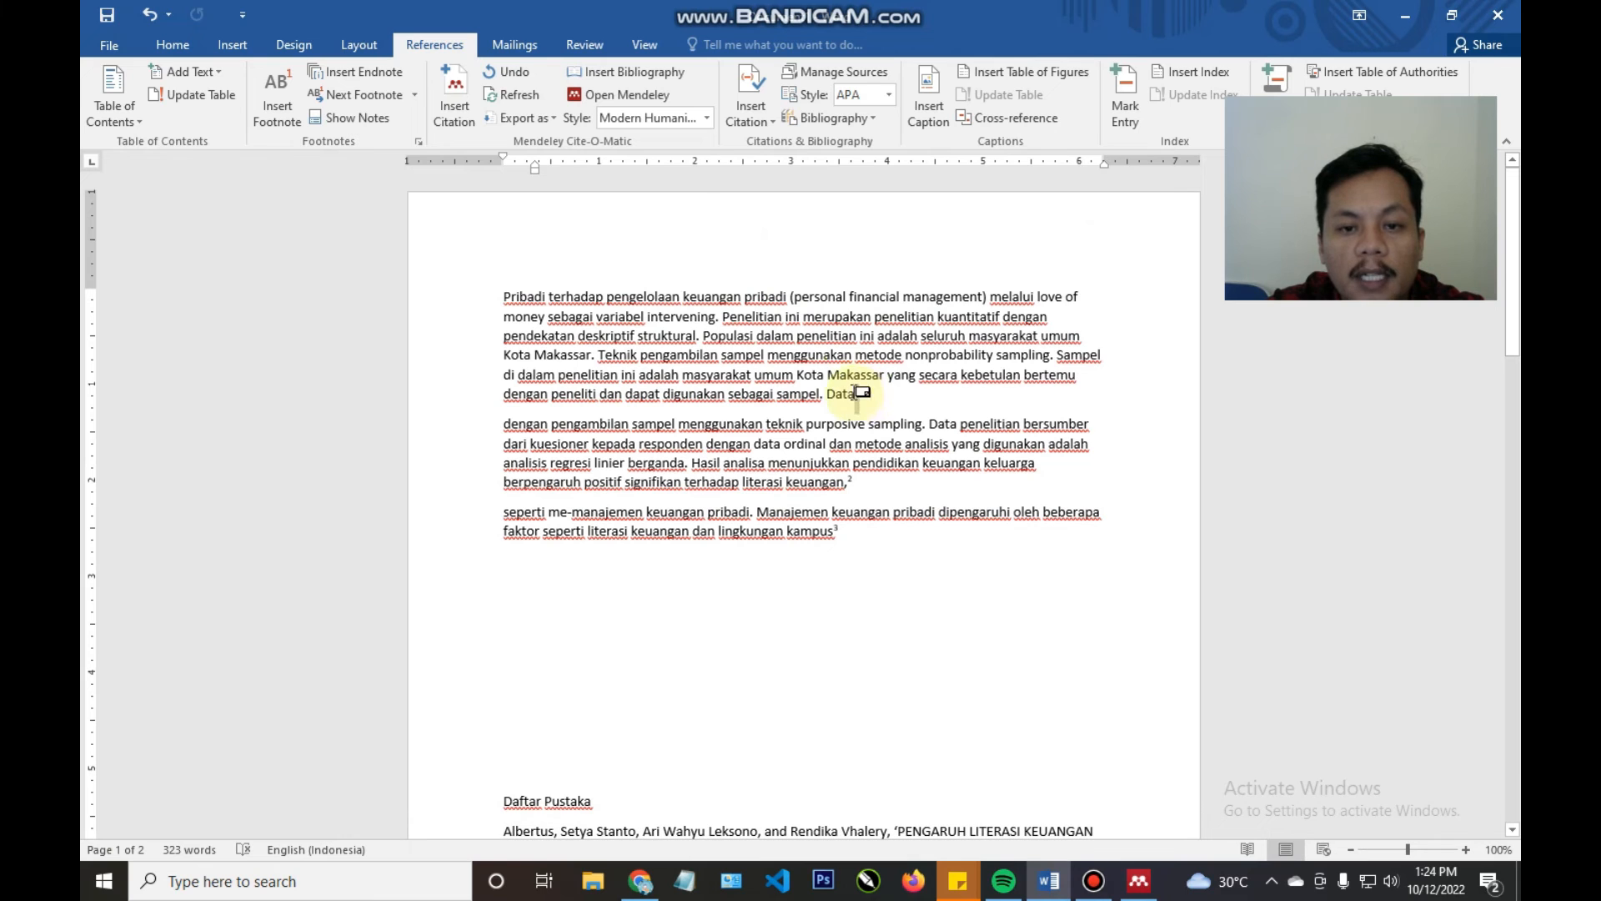
- Change the Mendeley citation style to Cite Them Right and review the in-text citations and the entries under "Daftar Pustaka"
left_click(705, 118)
left_click(673, 248)
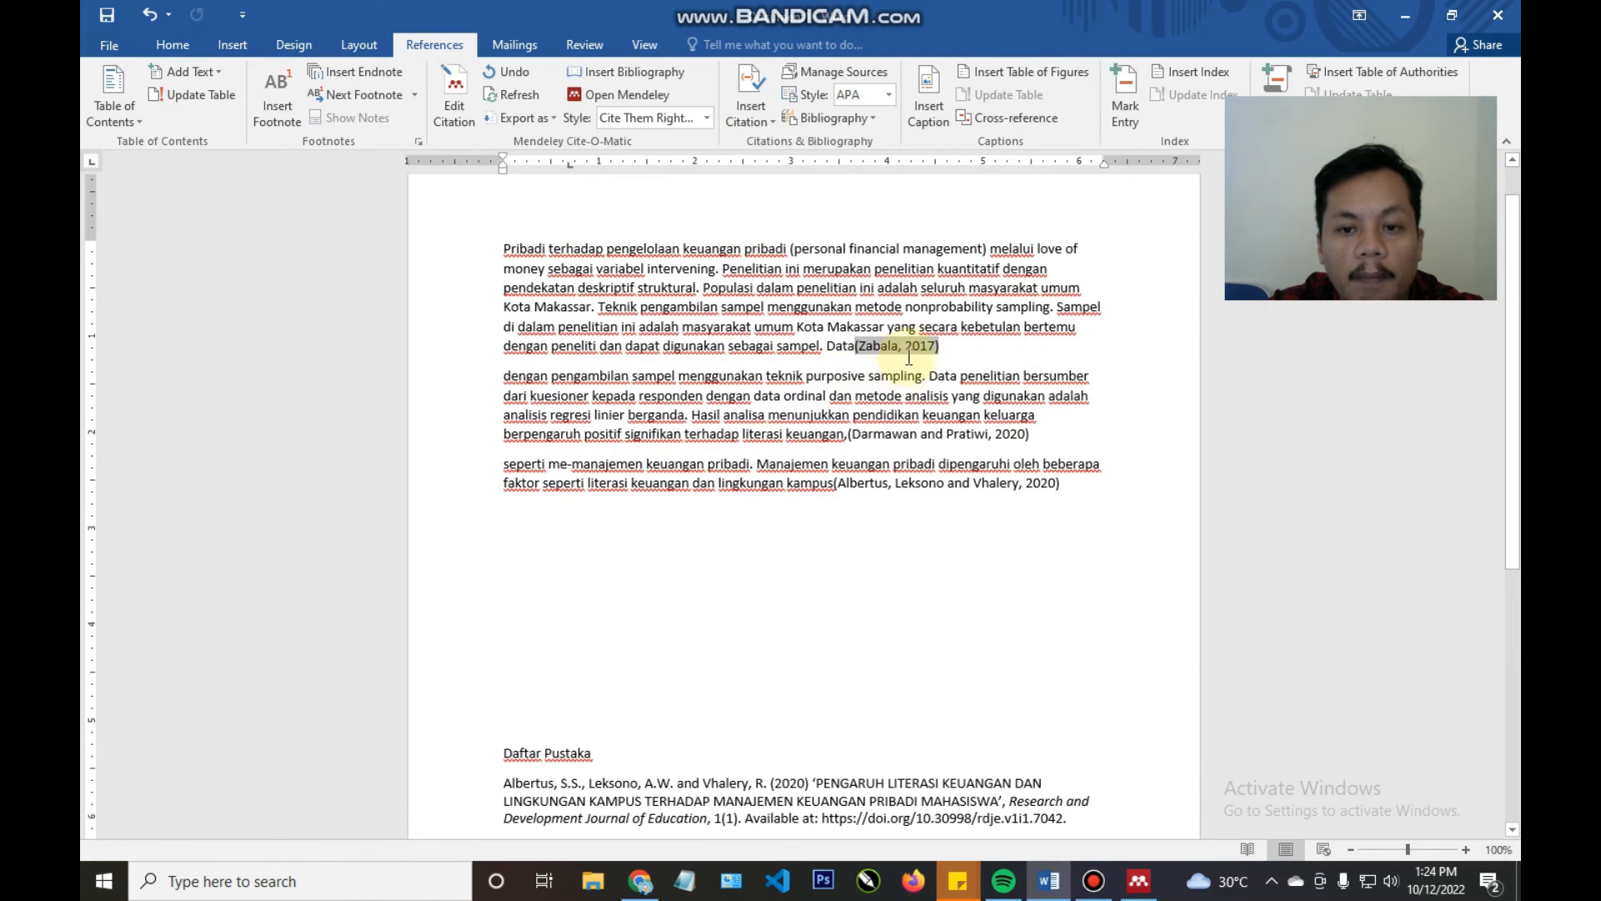
left_click(898, 483)
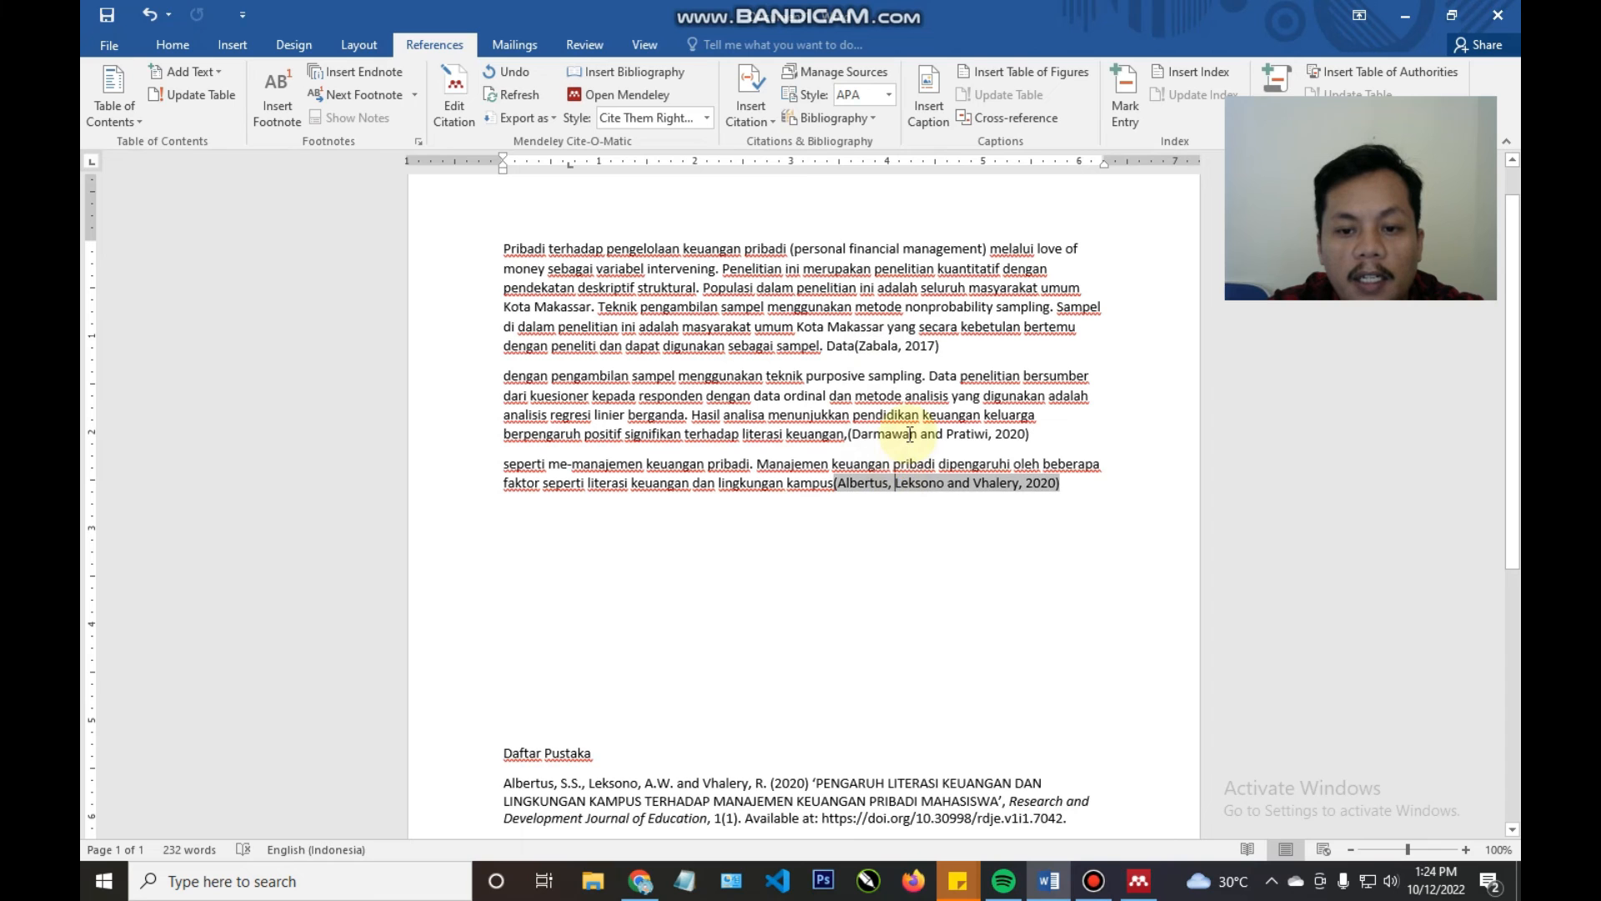
scroll(690, 547, "down", 8)
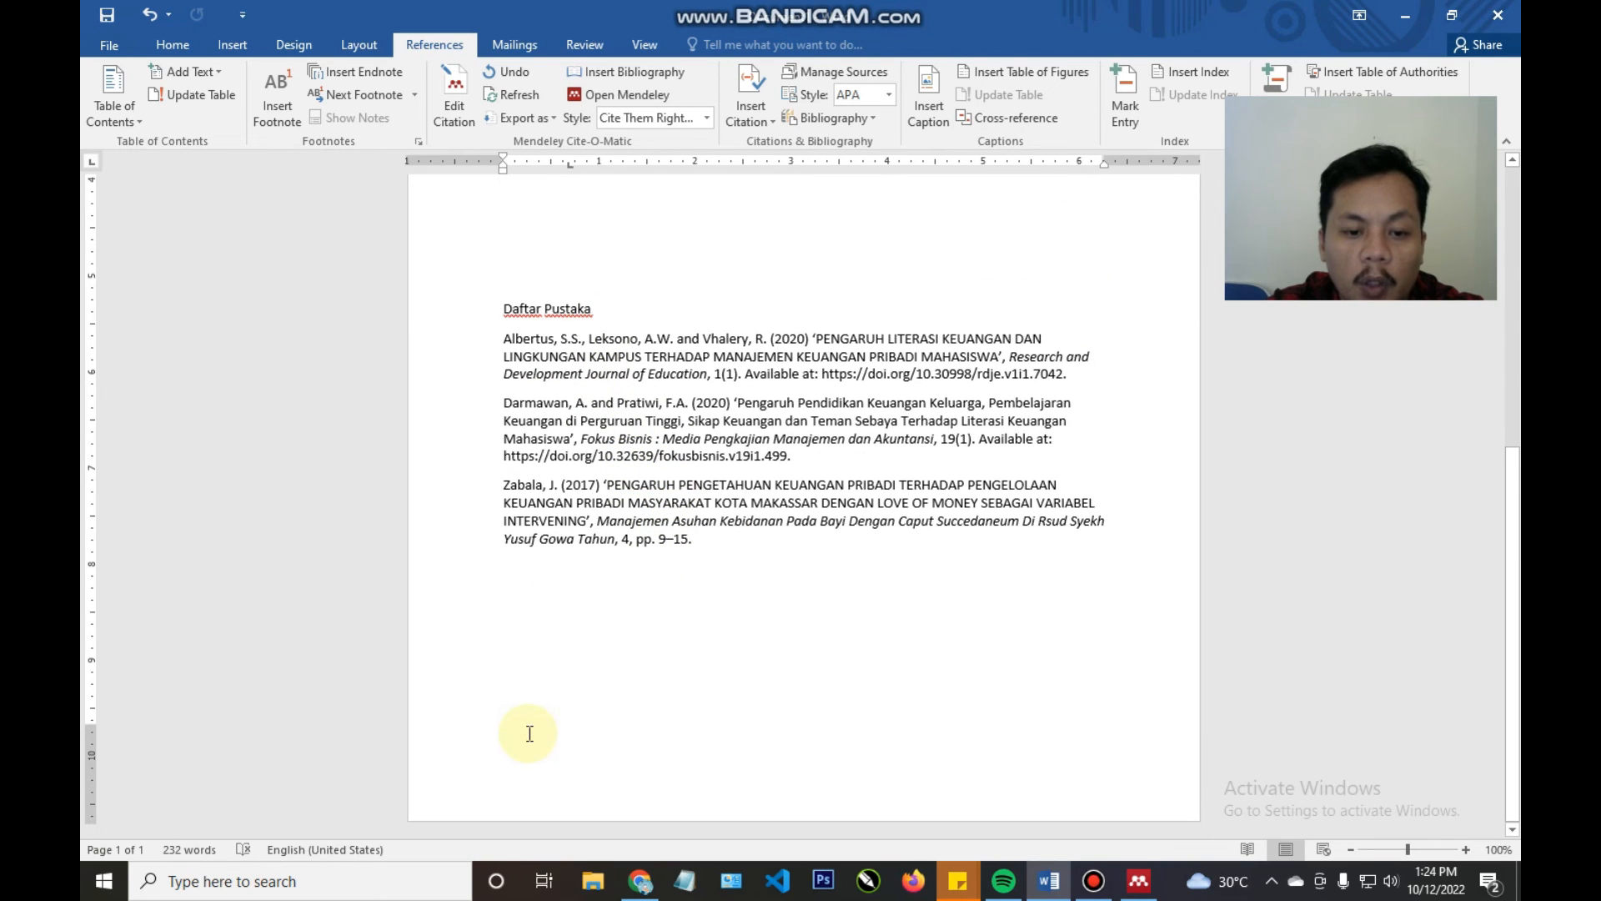
scroll(659, 584, "up", 10)
- Select the author-year citation at the end of the second paragraph to examine its in-text format
left_click(972, 484)
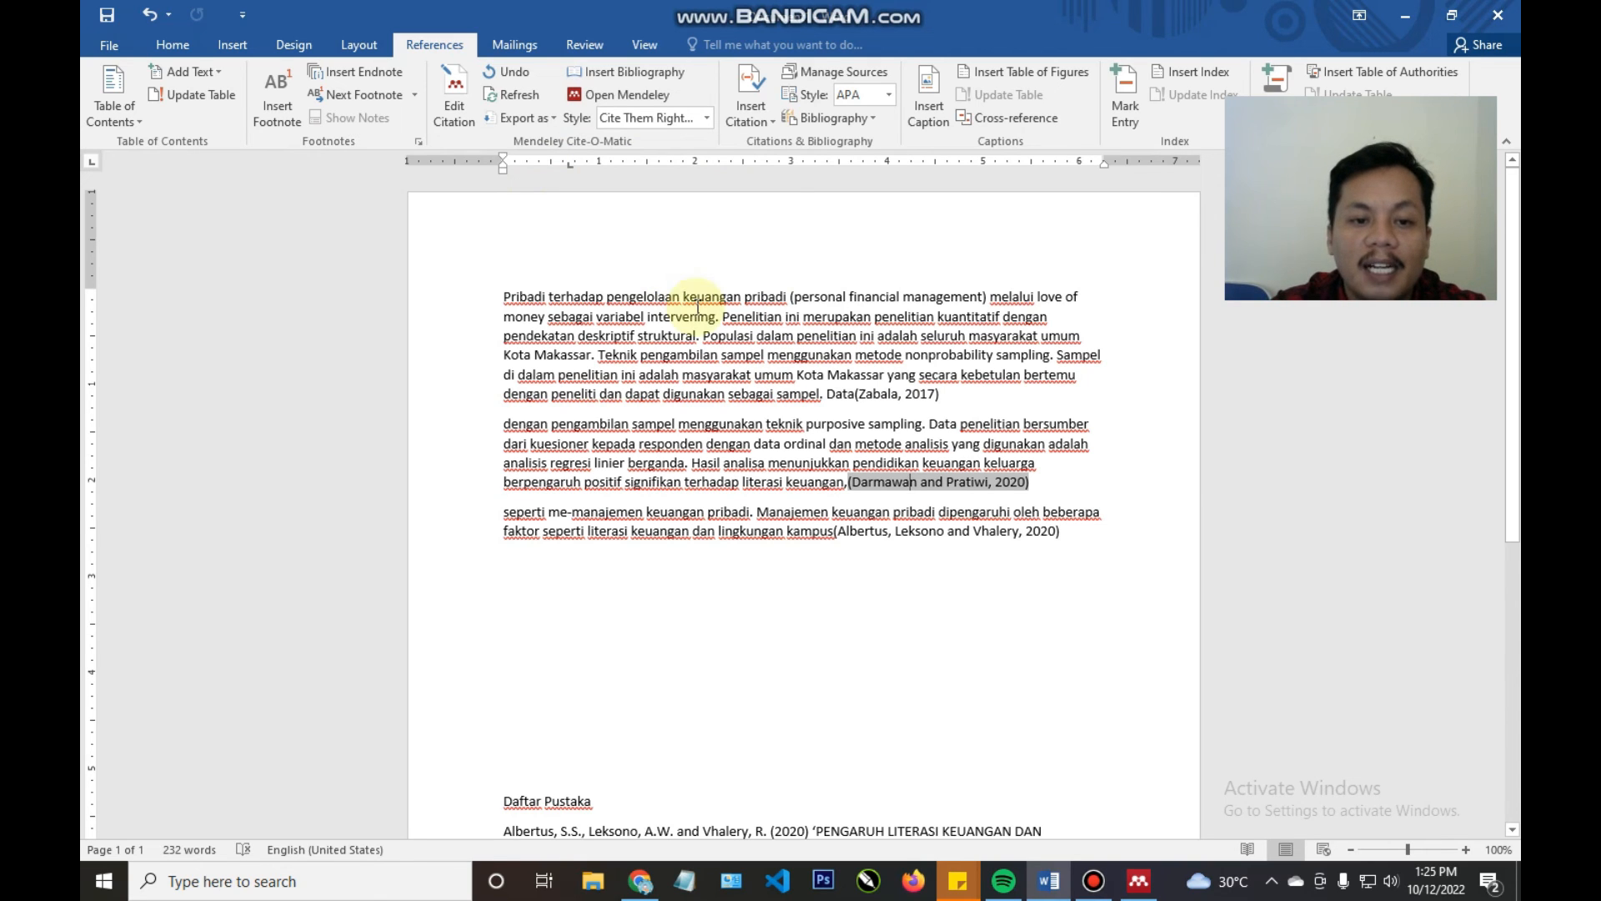
left_click(1045, 482)
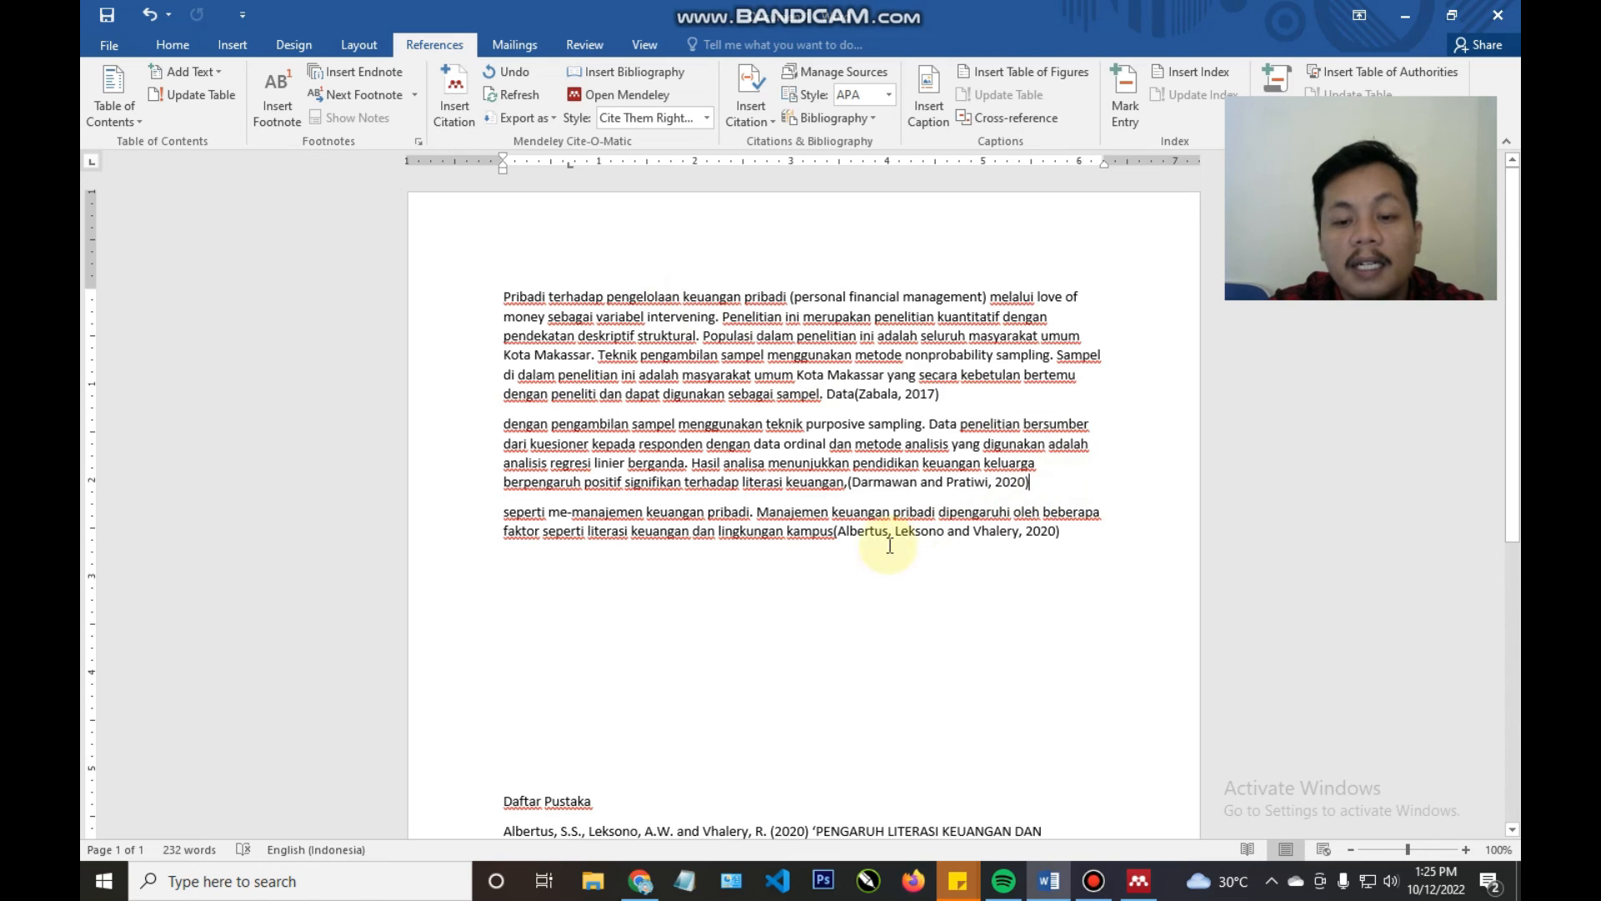
left_click(940, 488)
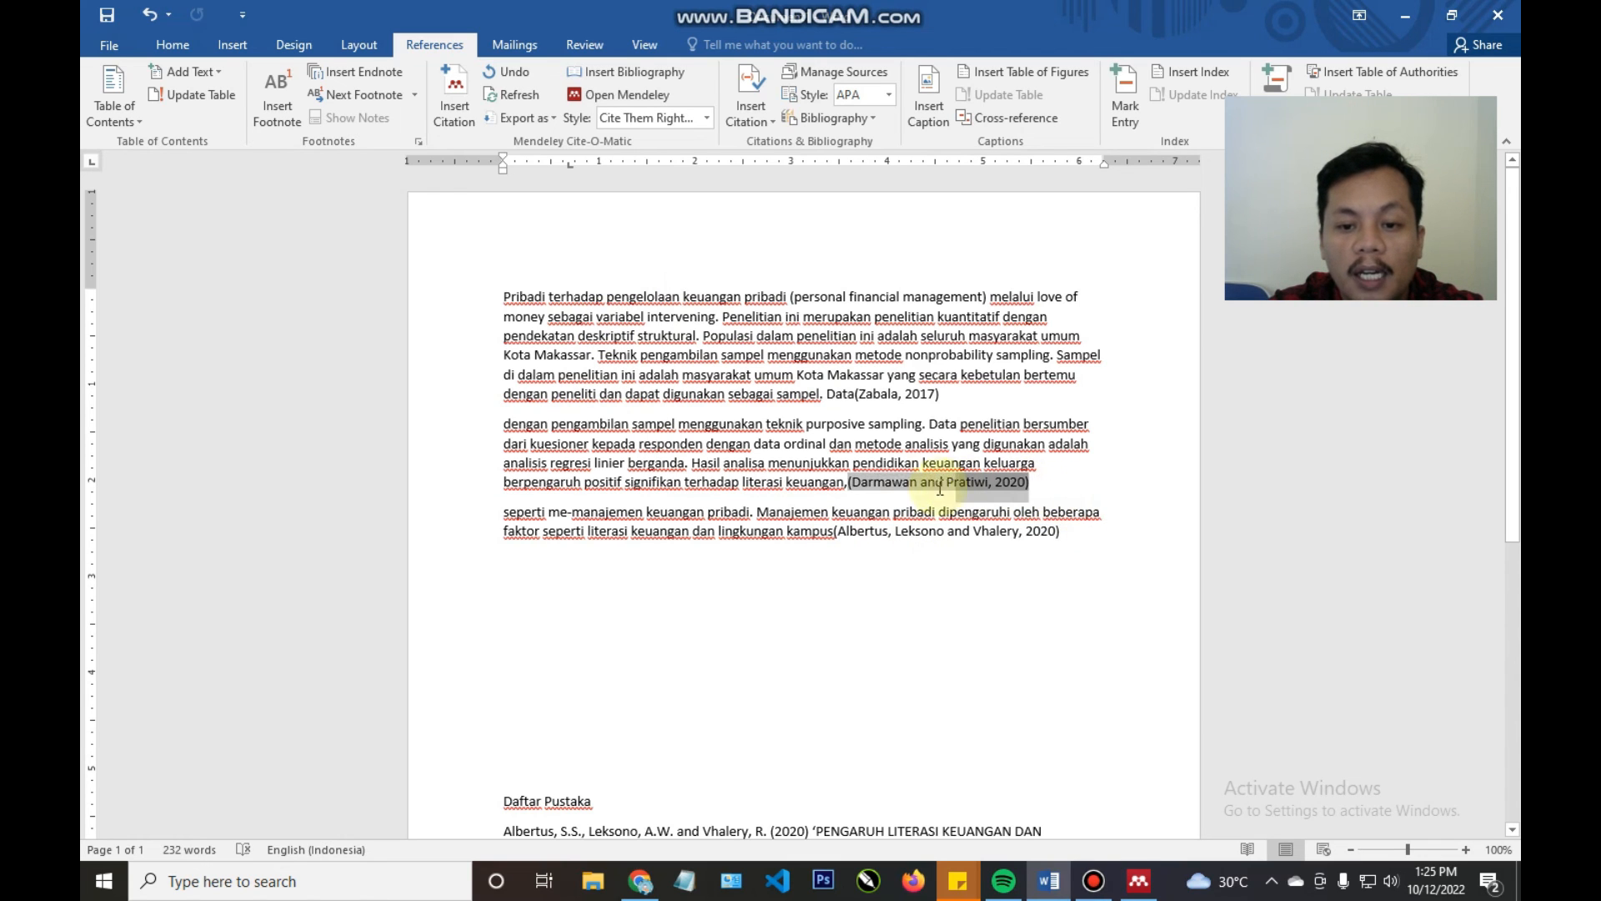
double_click(849, 484)
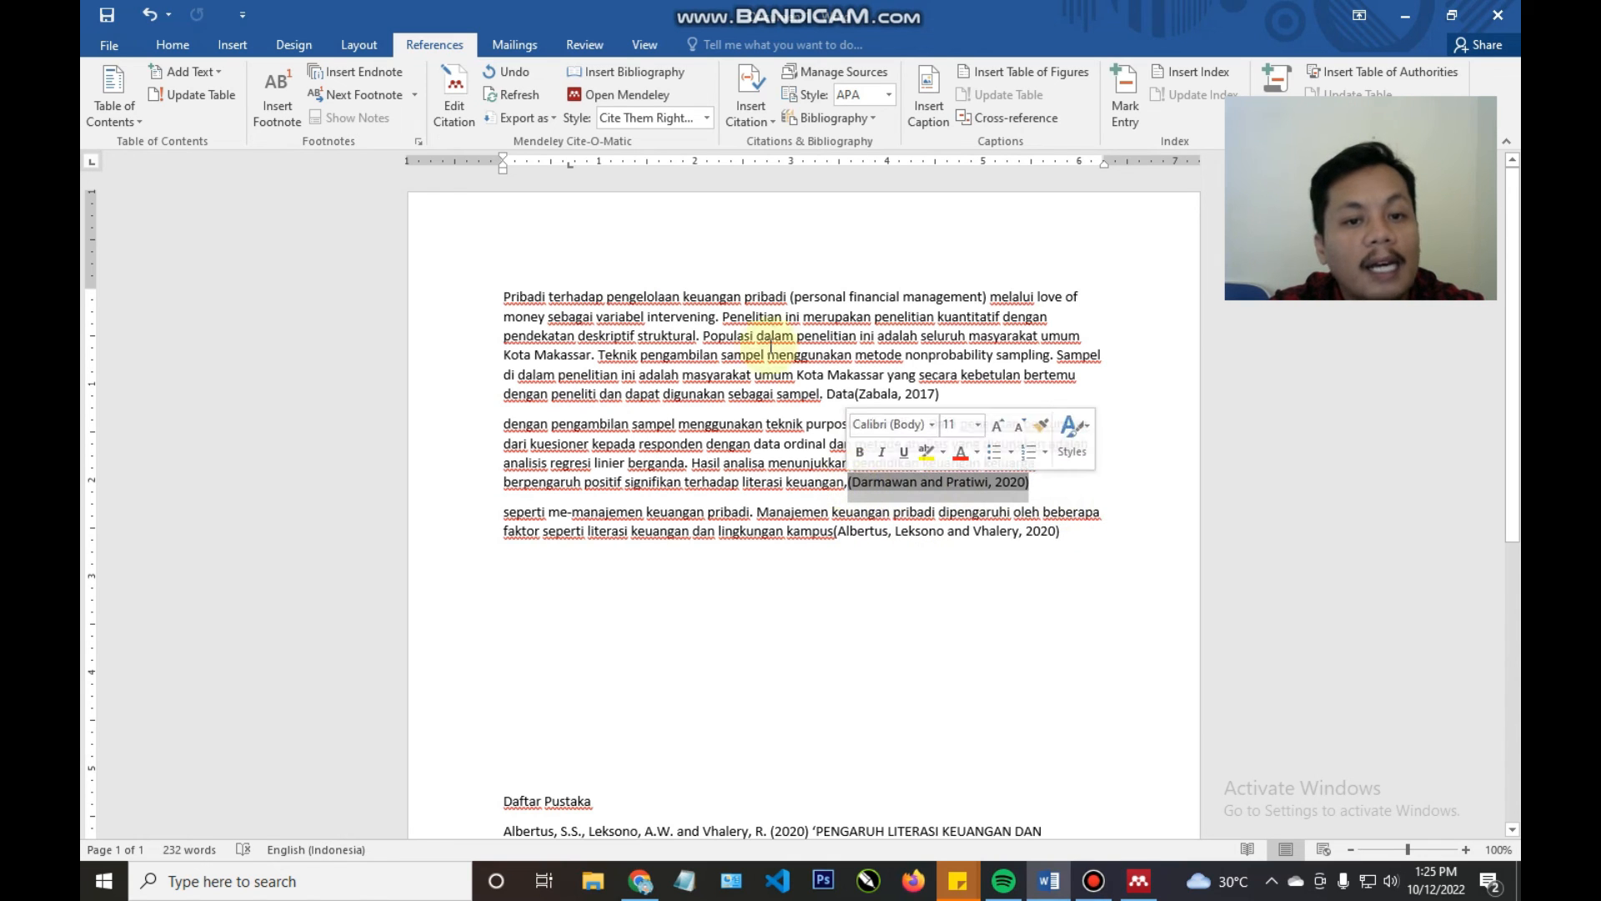
- Switch the Mendeley citation style back to Modern Humanities Research Association 3rd edition (note with bibliography) and bring the footnotes into view
left_click(705, 120)
left_click(738, 275)
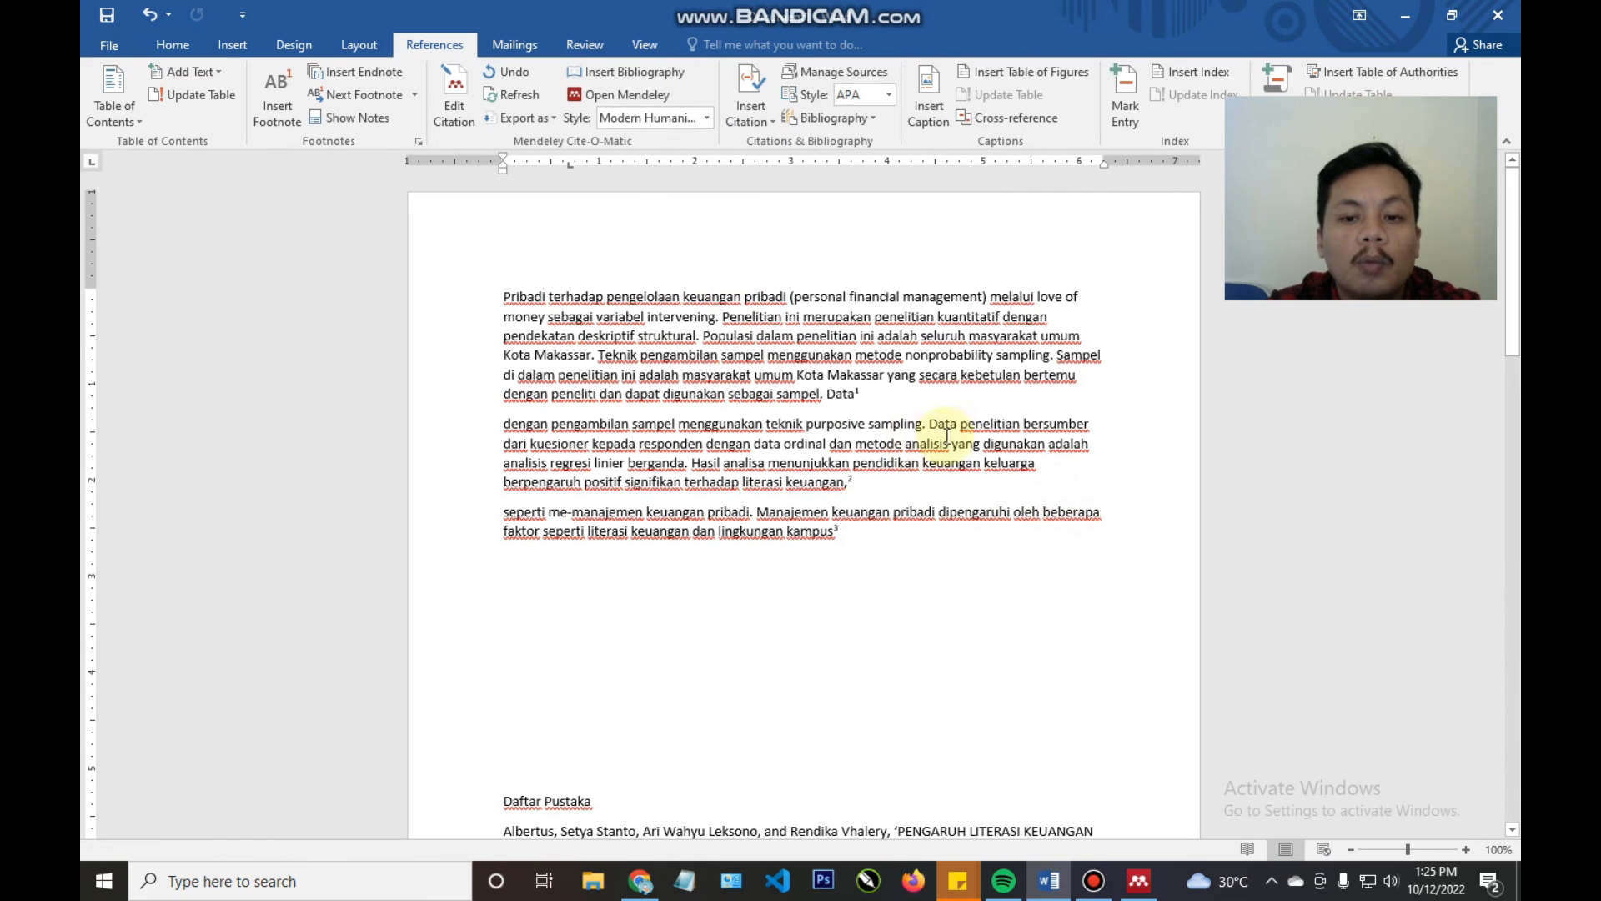
scroll(849, 457, "down", 12)
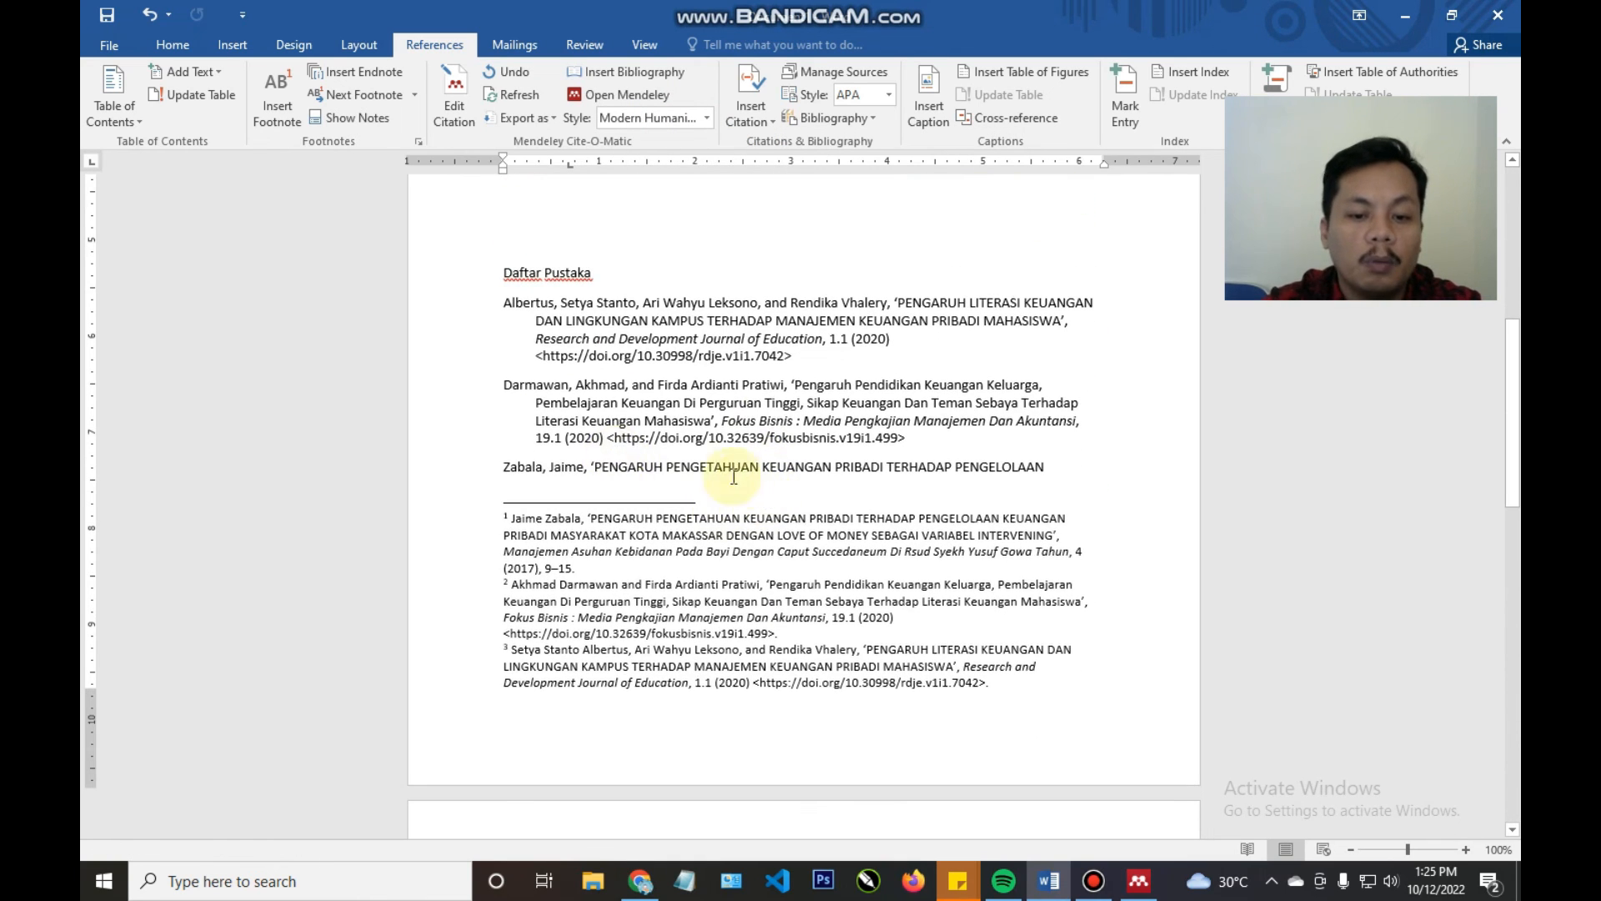
scroll(906, 472, "down", 2)
- Select the second footnote's text and compare the footnotes with the bibliography entries and the superscript markers in the paragraphs
left_click(635, 424)
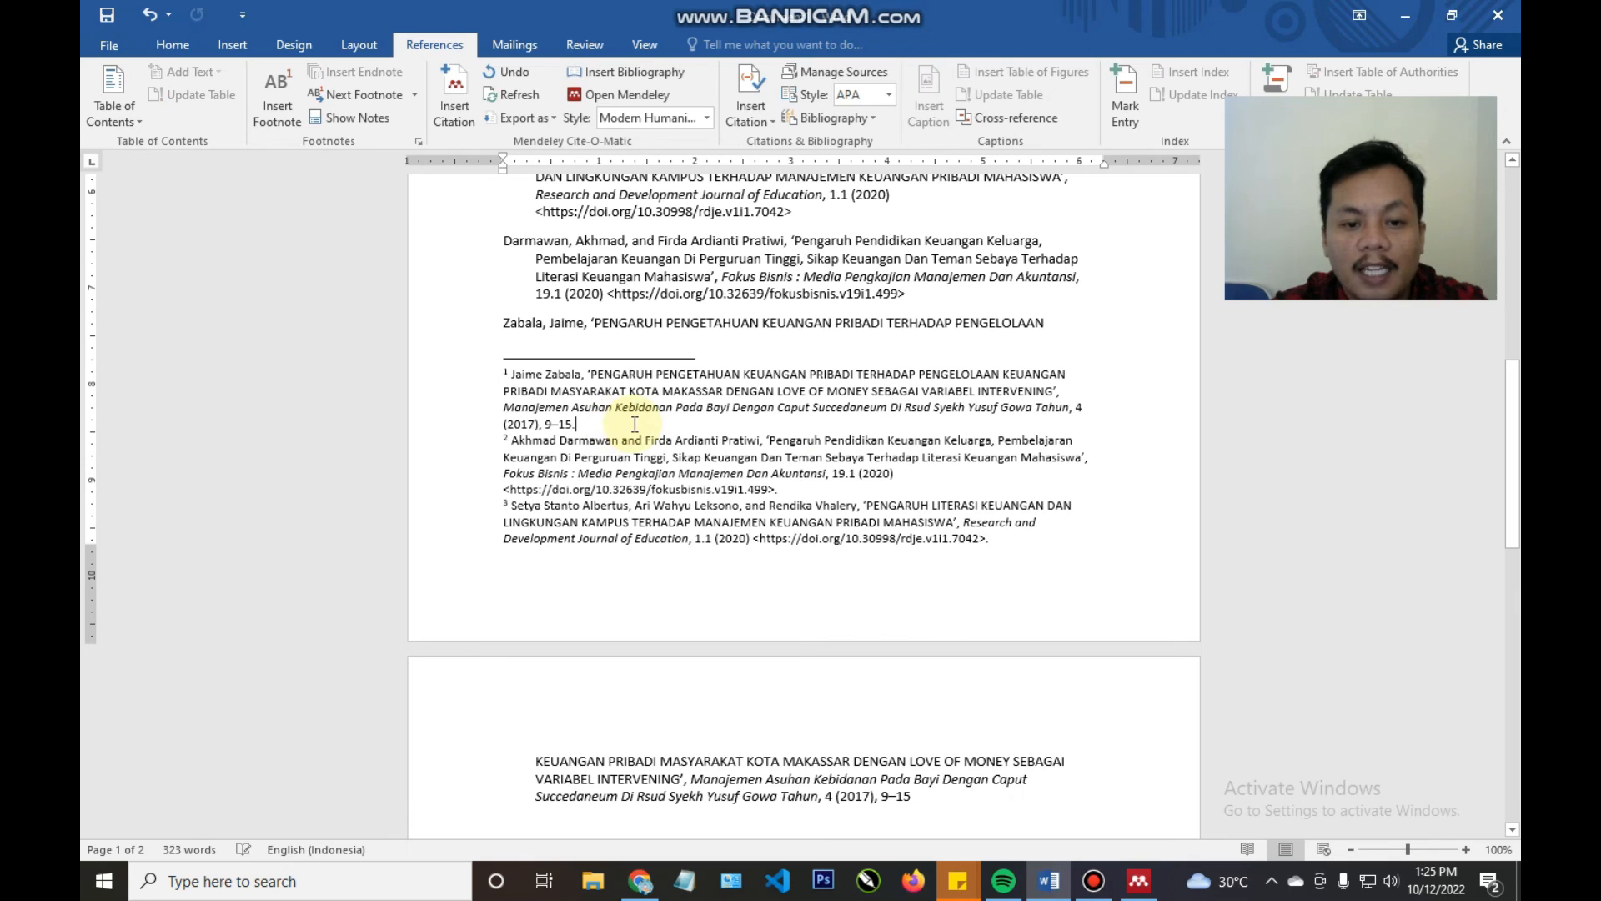
triple_click(723, 450)
scroll(802, 456, "up", 4)
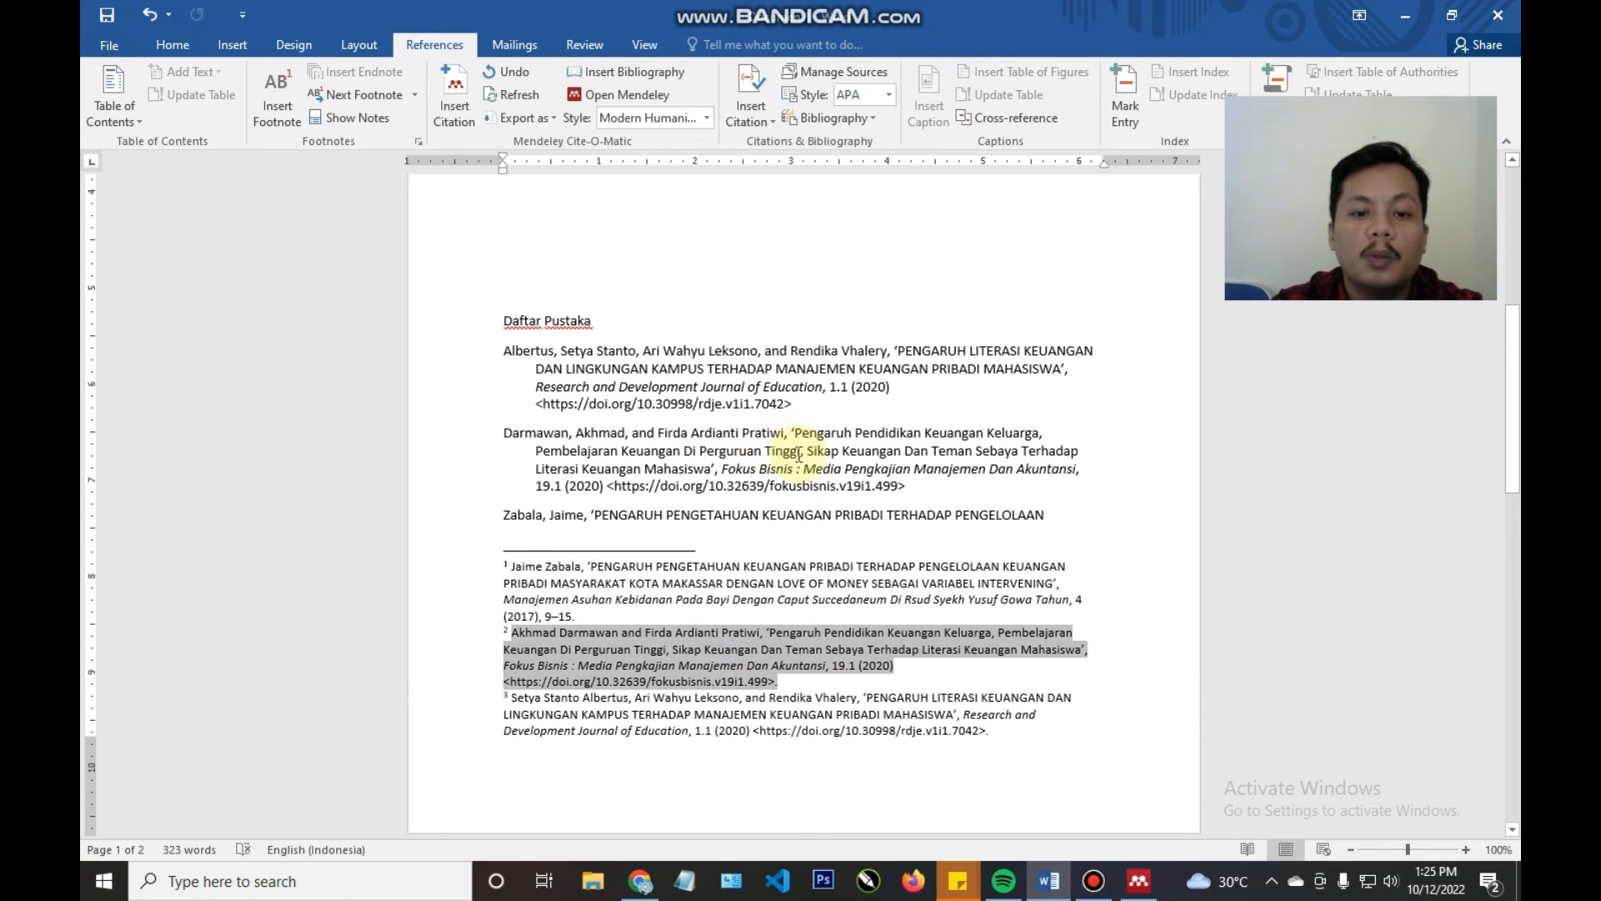
scroll(739, 488, "up", 8)
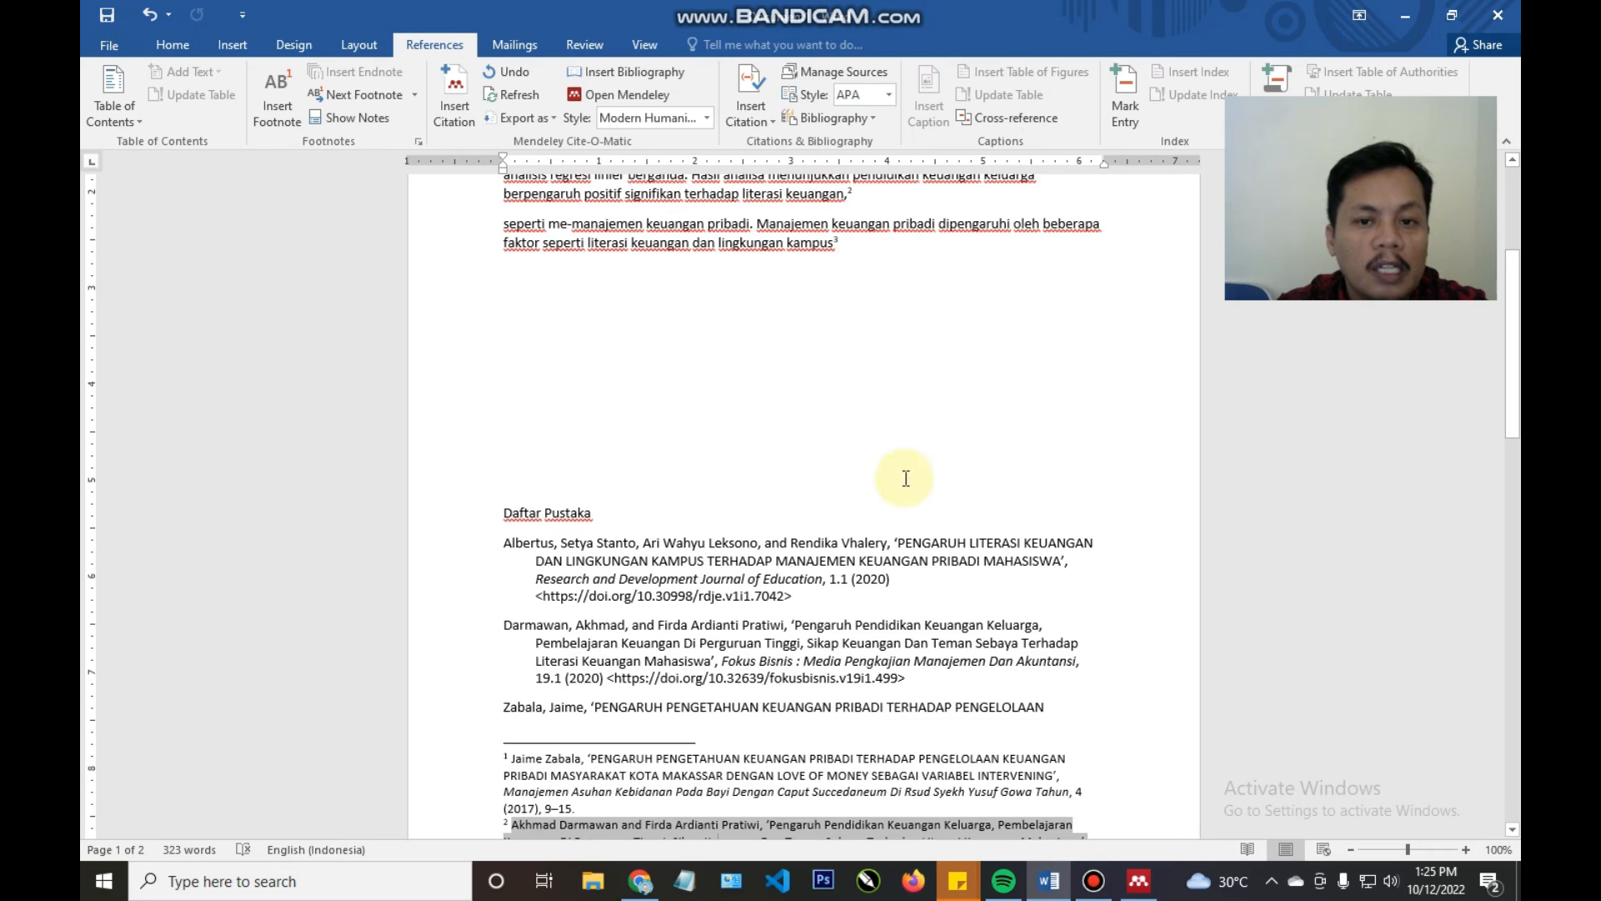
scroll(707, 499, "up", 2)
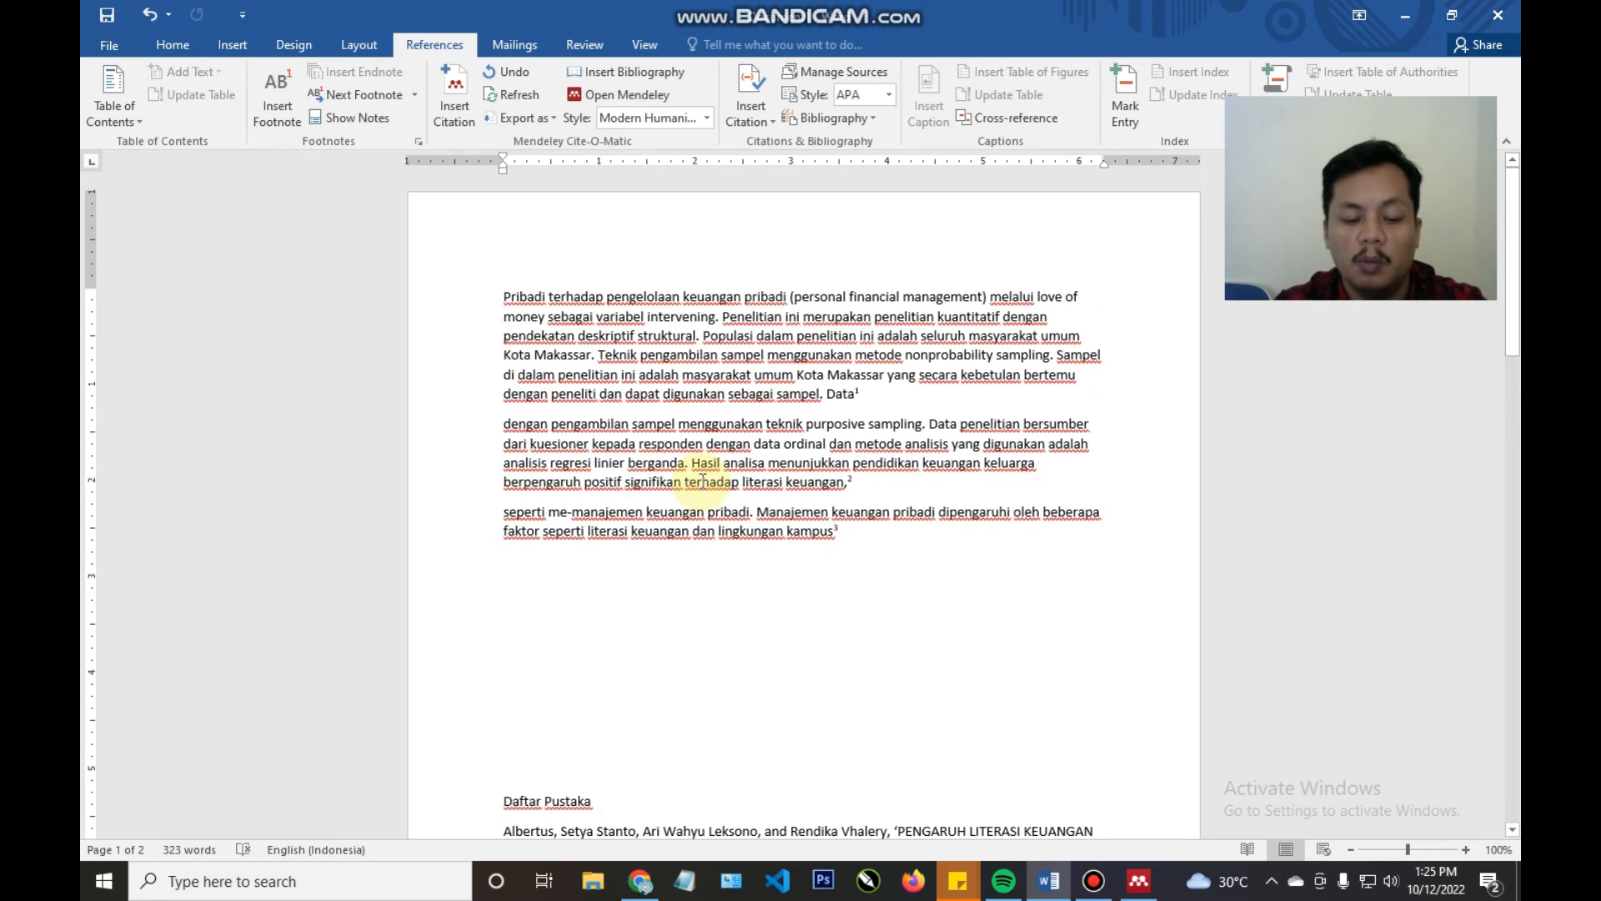